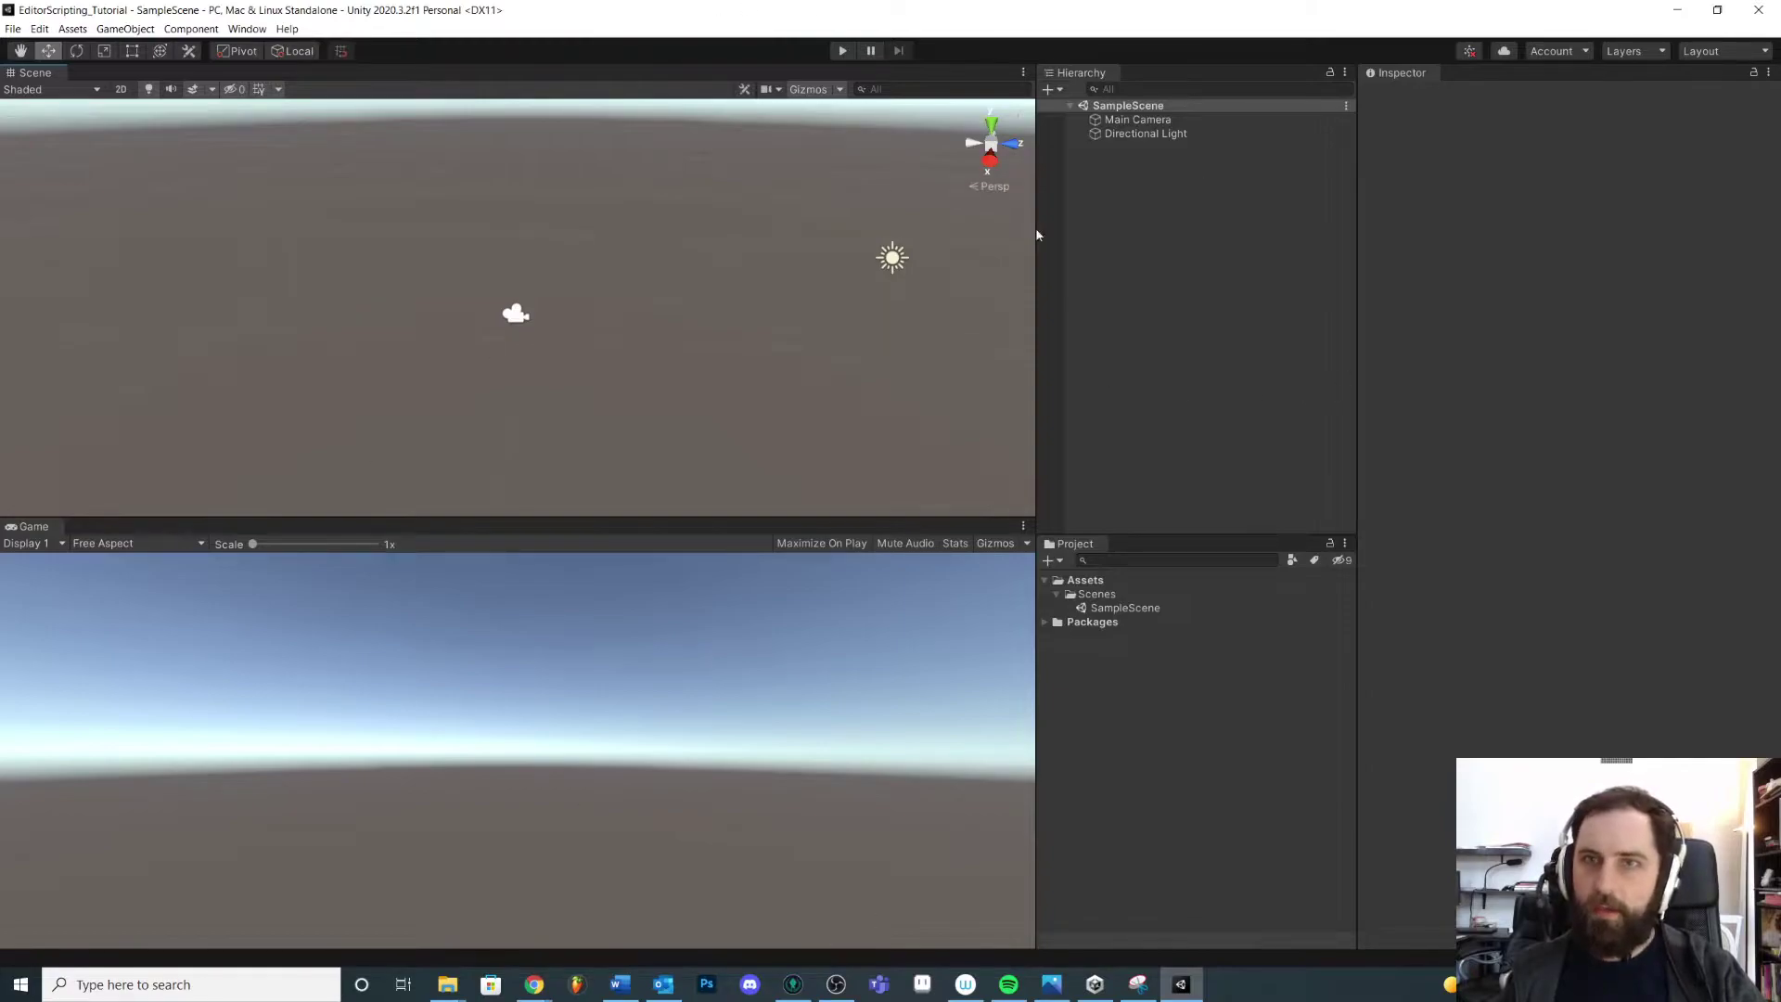
Step: Save the current scene as MonsterMaker in the project's Scenes folder
{"action": "left_click", "coordinate": [13, 29]}
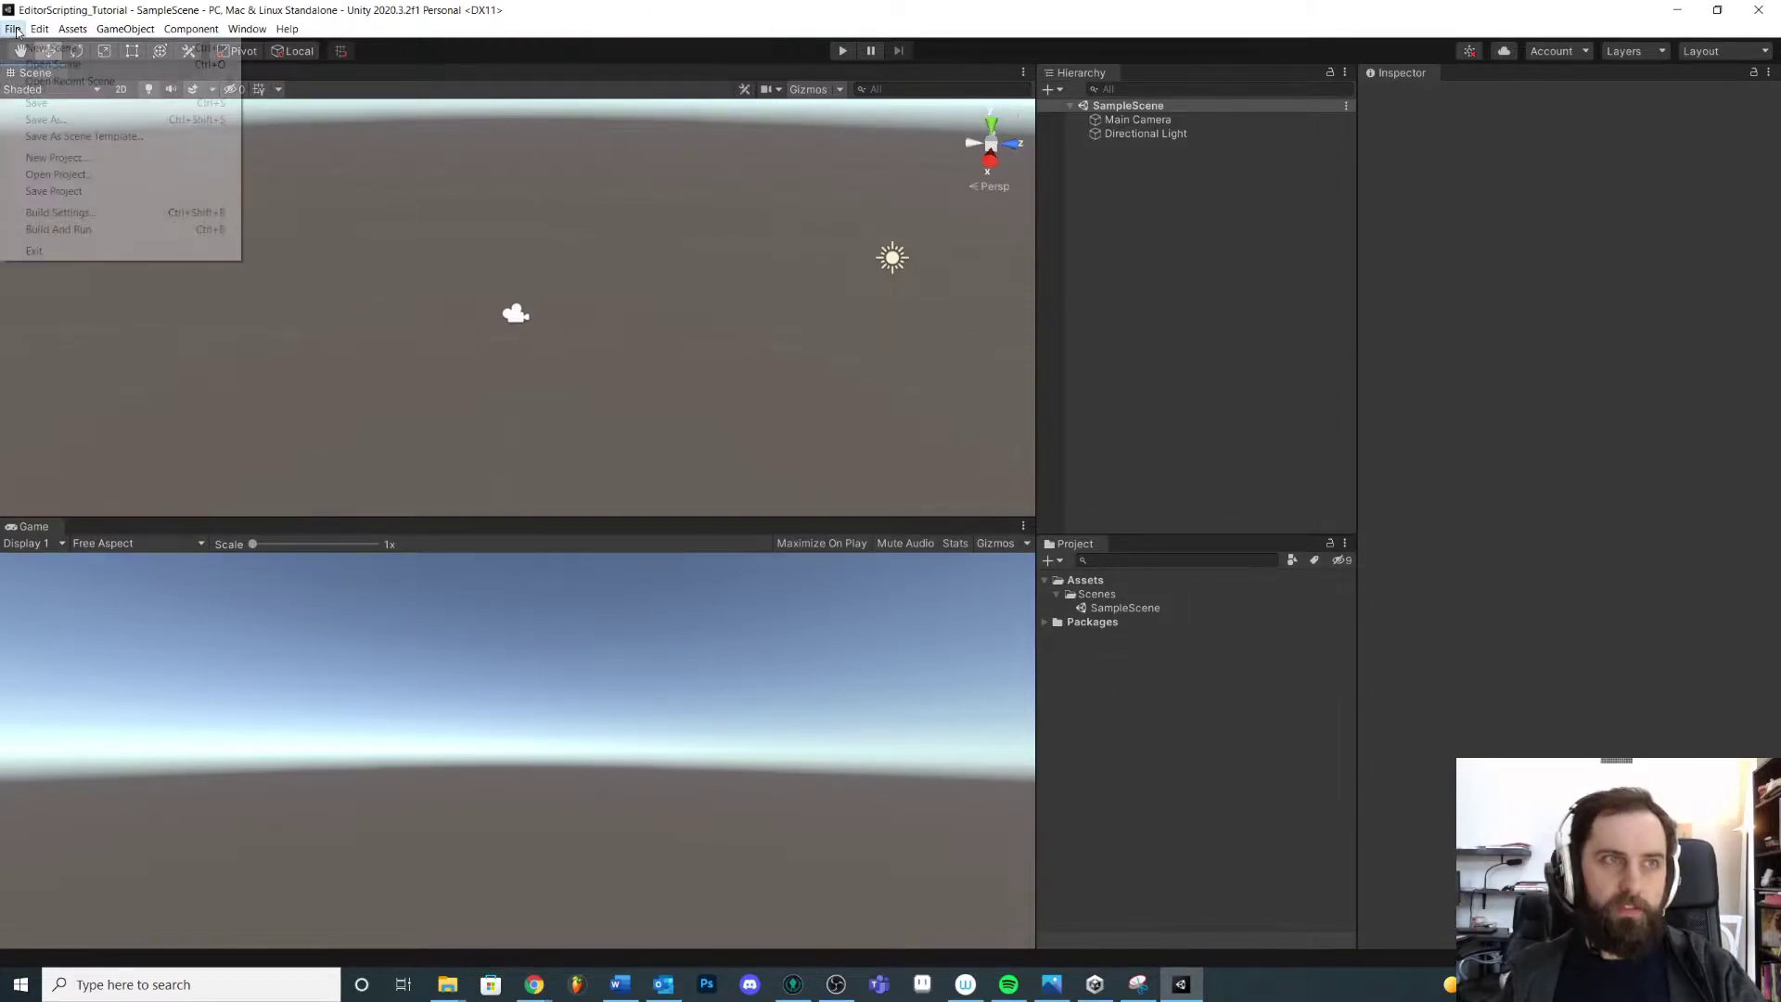
{"action": "left_click", "coordinate": [79, 121]}
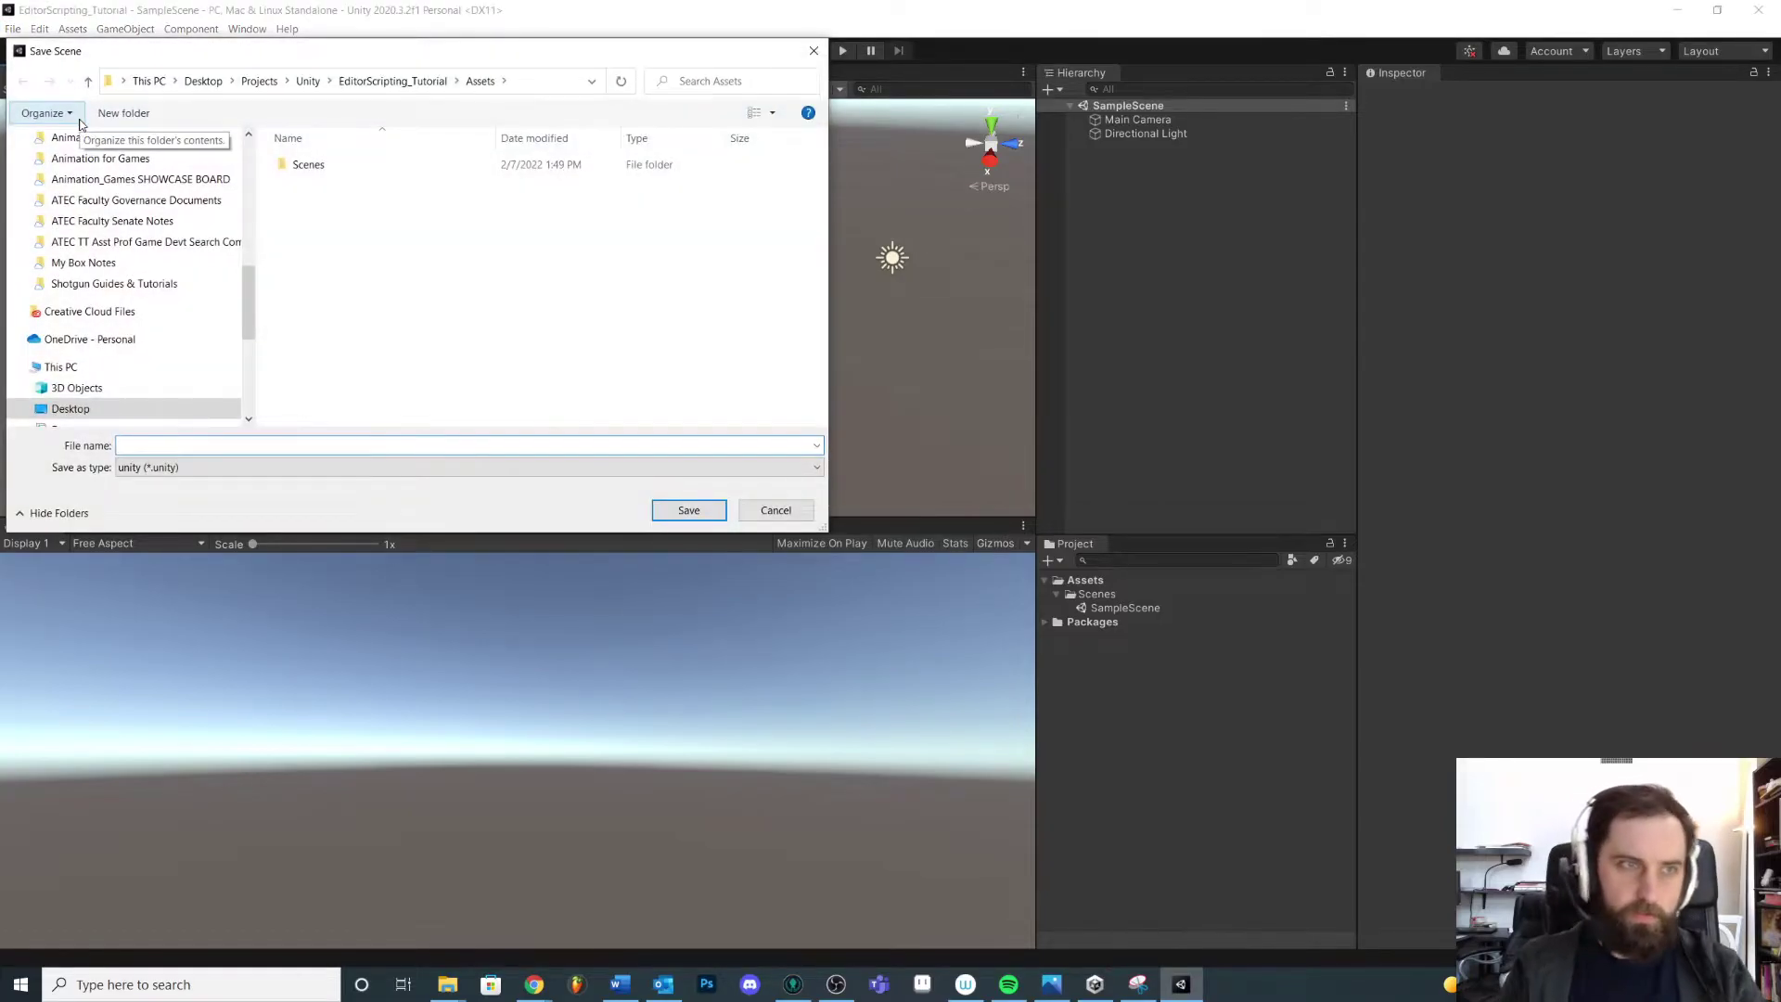
{"action": "double_click", "coordinate": [308, 164]}
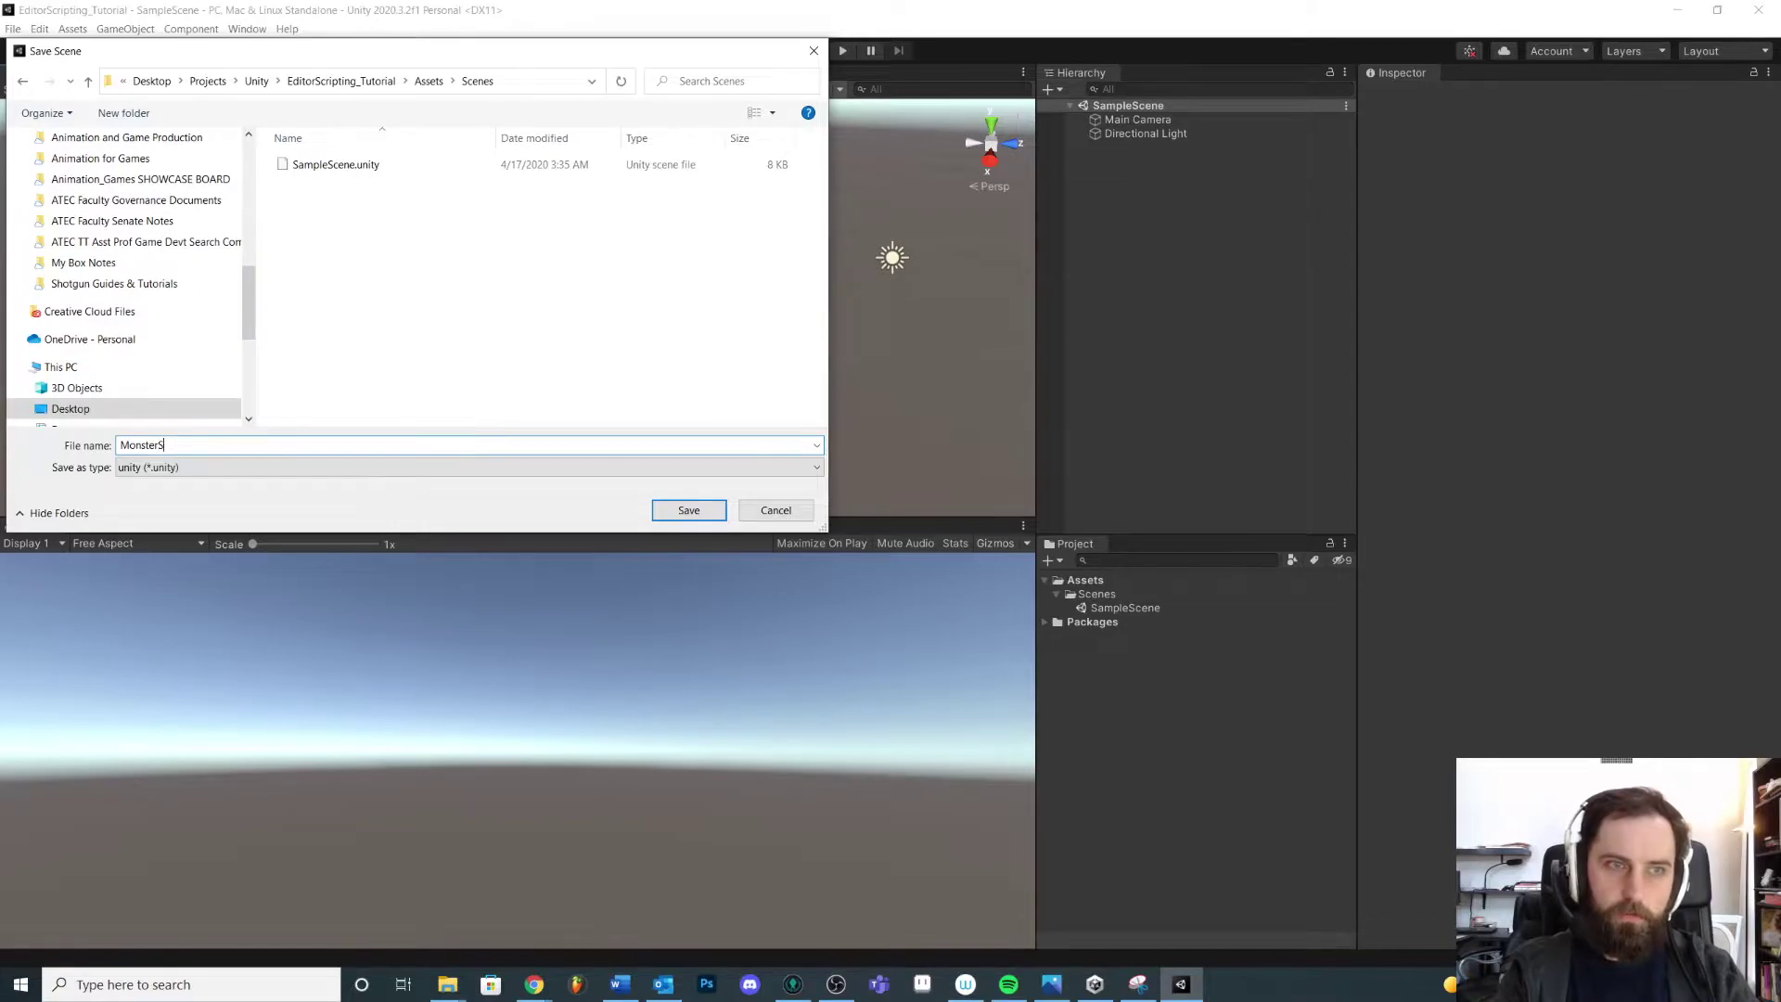
{"action": "type", "text": "MonsterMaker"}
{"action": "key", "text": "Return"}
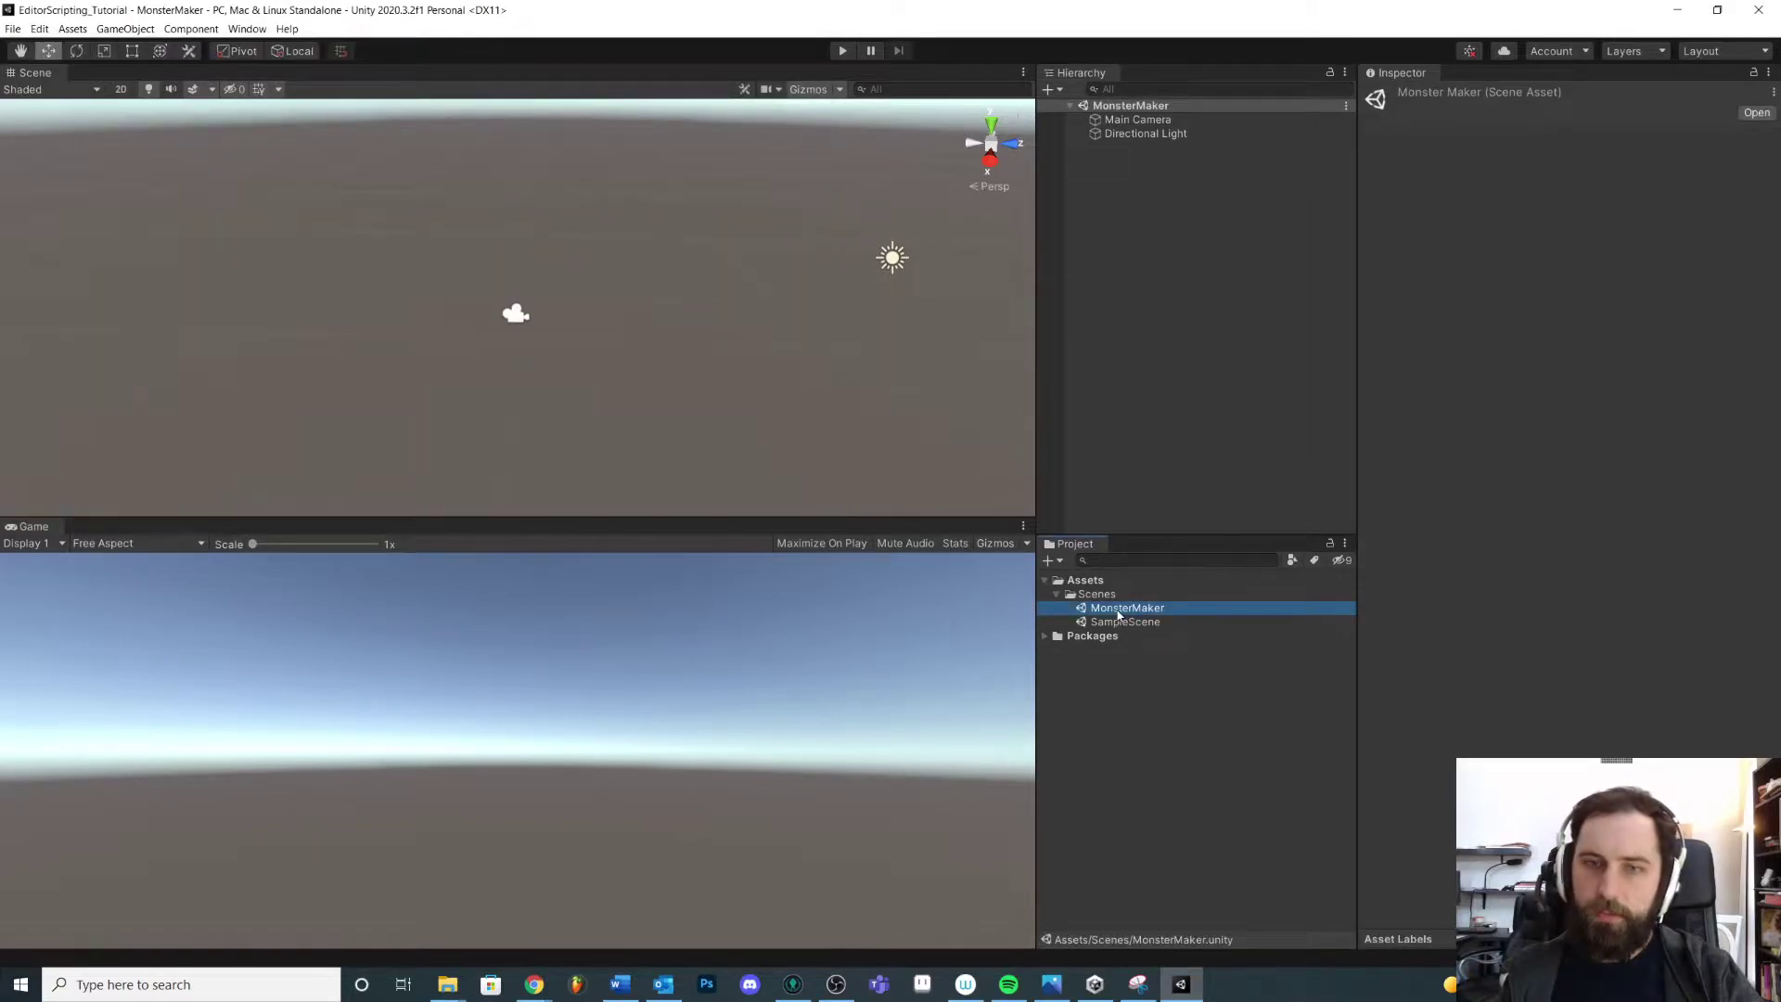
Step: Add a 3D plane to the scene as the ground, keeping its default name
{"action": "mouse_move", "coordinate": [675, 296]}
{"action": "left_mouse_down", "text": "alt"}
{"action": "mouse_move", "coordinate": [715, 262]}
{"action": "mouse_move", "coordinate": [683, 277]}
{"action": "left_mouse_up", "text": "alt"}
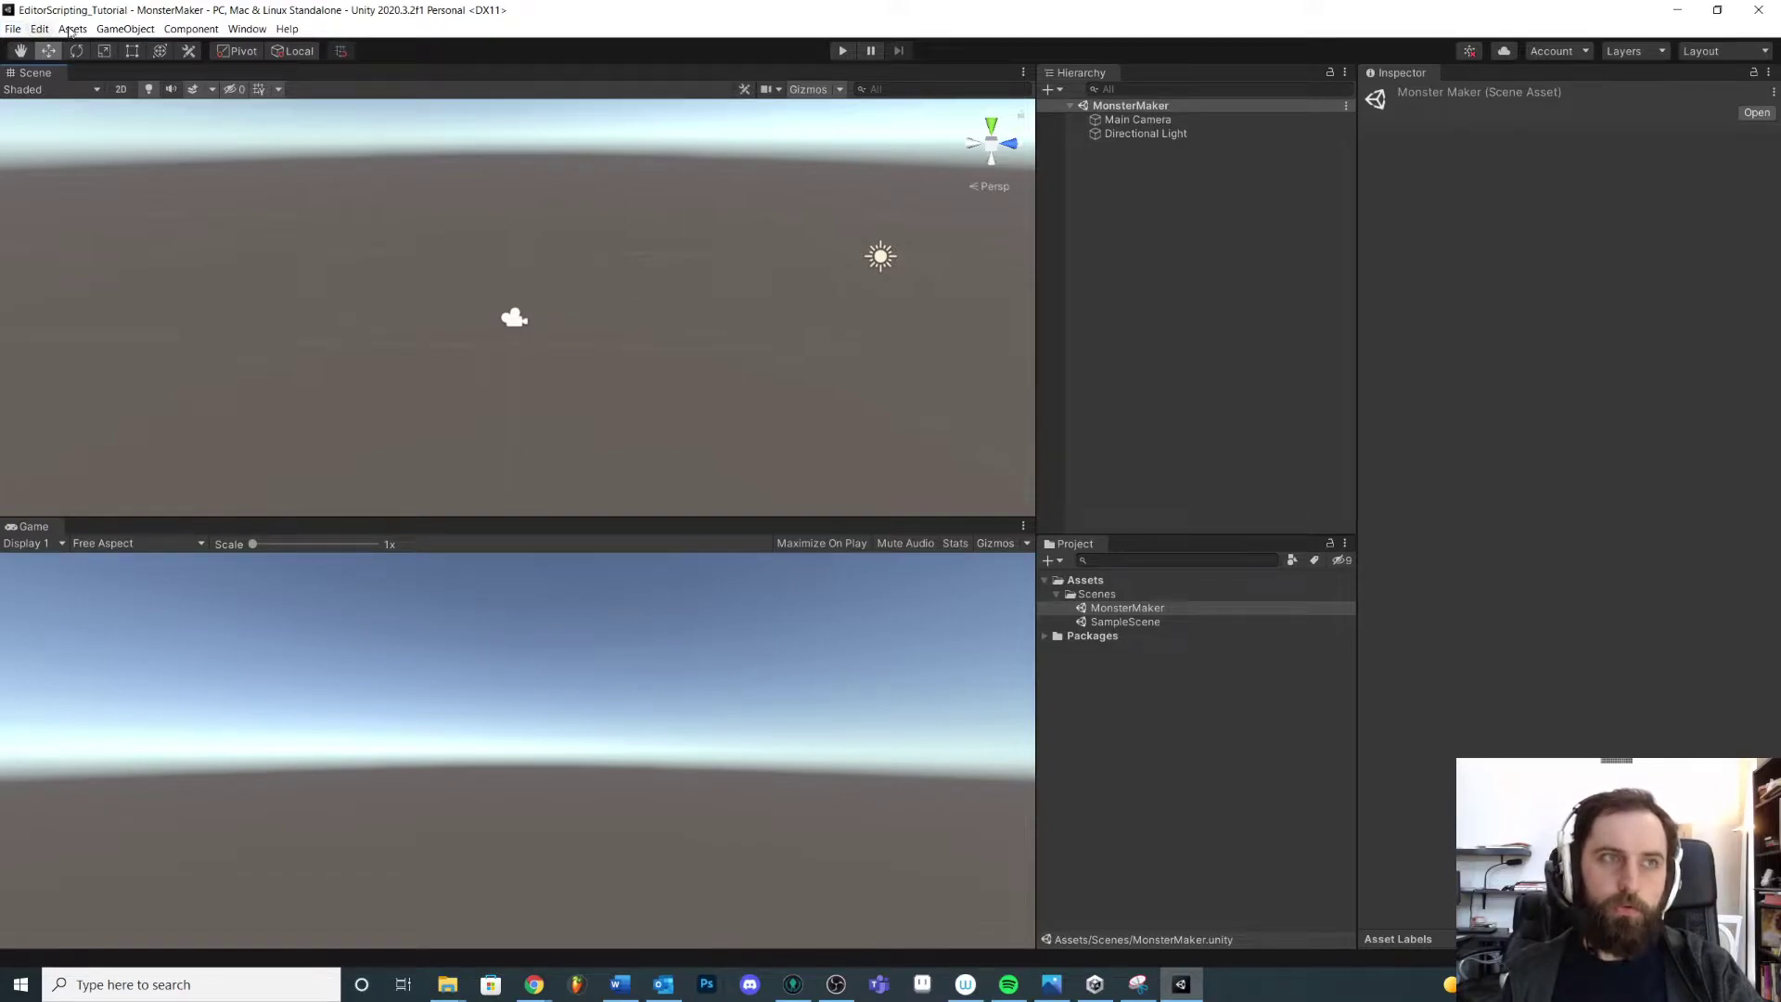
{"action": "left_click", "coordinate": [125, 29]}
{"action": "mouse_move", "coordinate": [178, 97]}
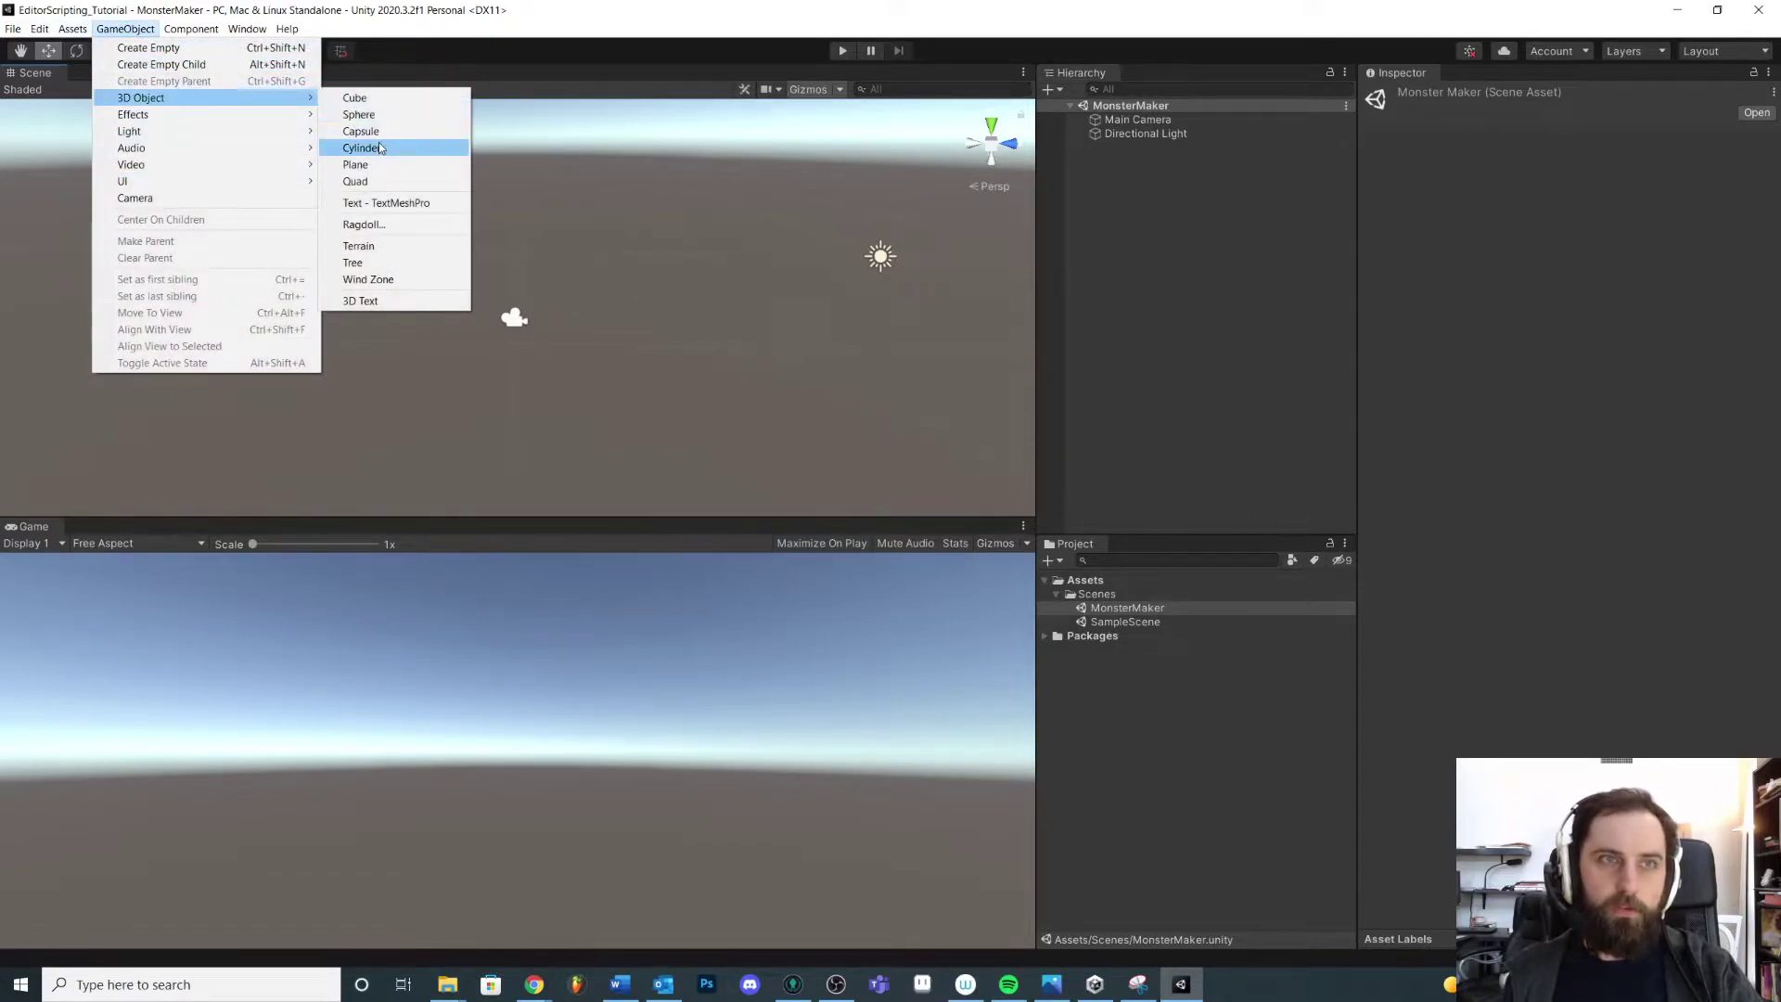
{"action": "left_click", "coordinate": [358, 164]}
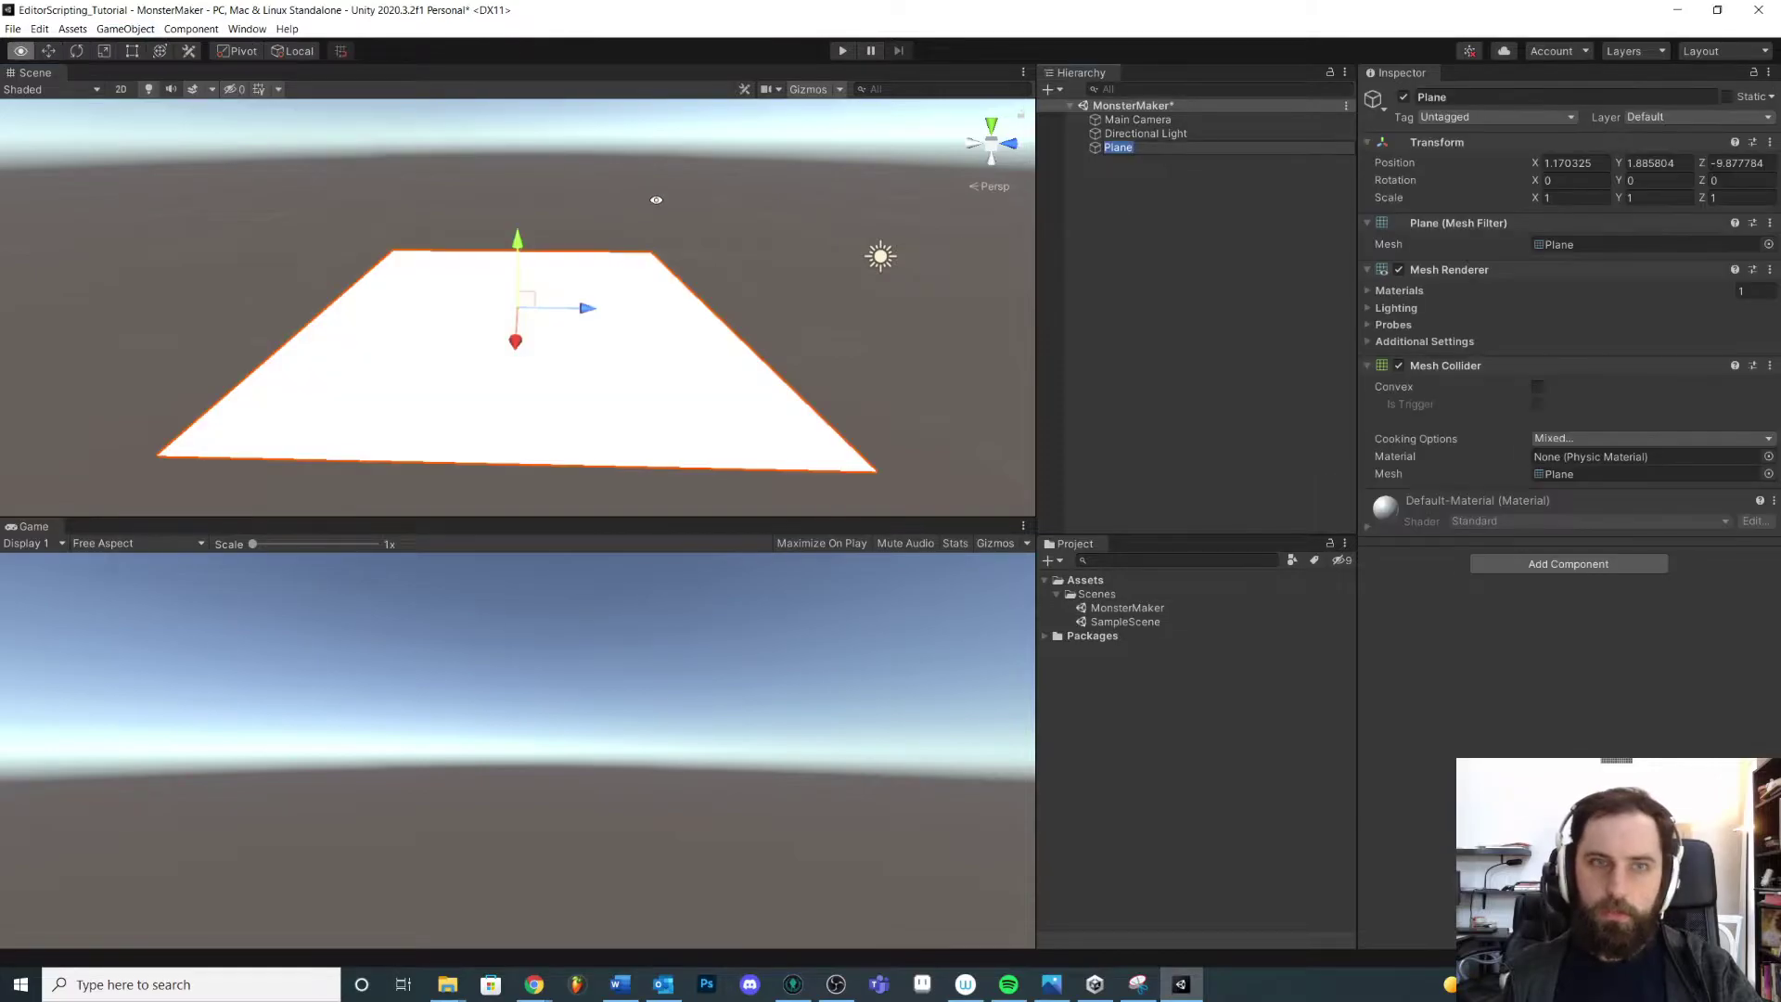
{"action": "left_click_drag", "start_coordinate": [656, 200], "coordinate": [1244, 390], "text": "alt"}
{"action": "left_click", "coordinate": [1244, 389]}
Step: Add a 3D cube to the scene and raise it to a Y position of about 2.39 so it rests on the plane
{"action": "right_click", "coordinate": [1149, 255]}
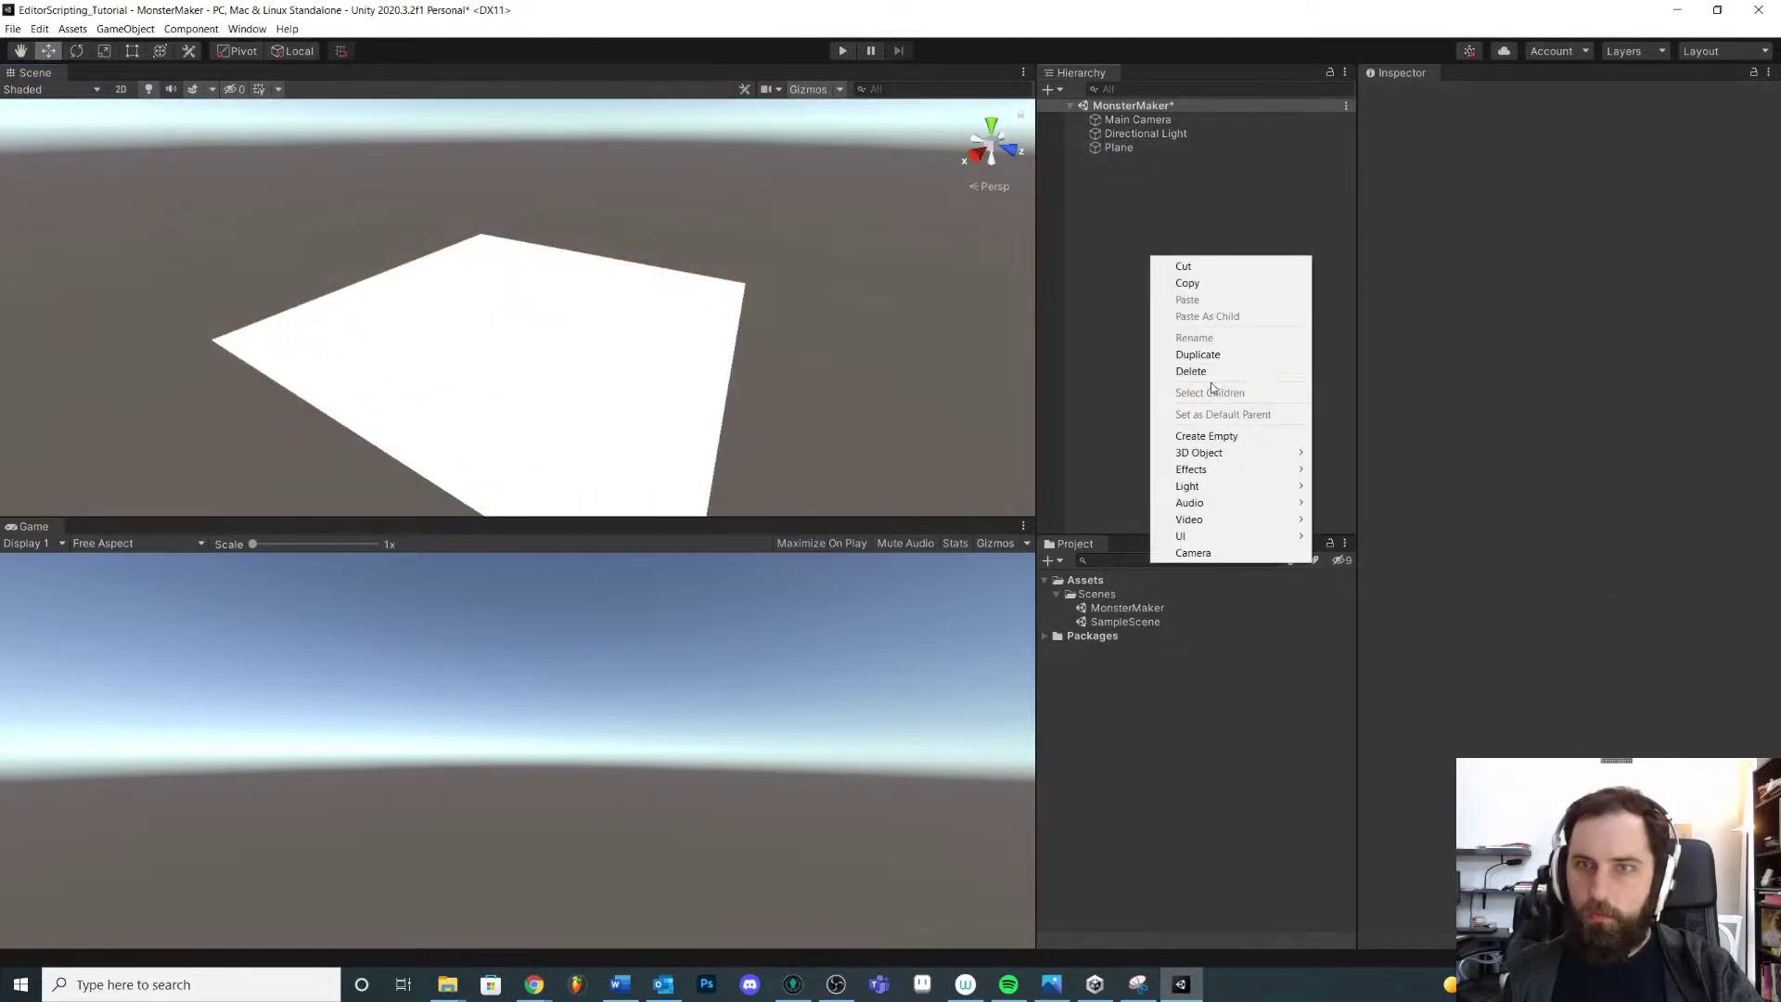
{"action": "mouse_move", "coordinate": [1199, 453]}
{"action": "left_click", "coordinate": [1352, 452]}
{"action": "type", "text": "w"}
{"action": "left_click_drag", "start_coordinate": [597, 494], "coordinate": [563, 319], "text": "alt"}
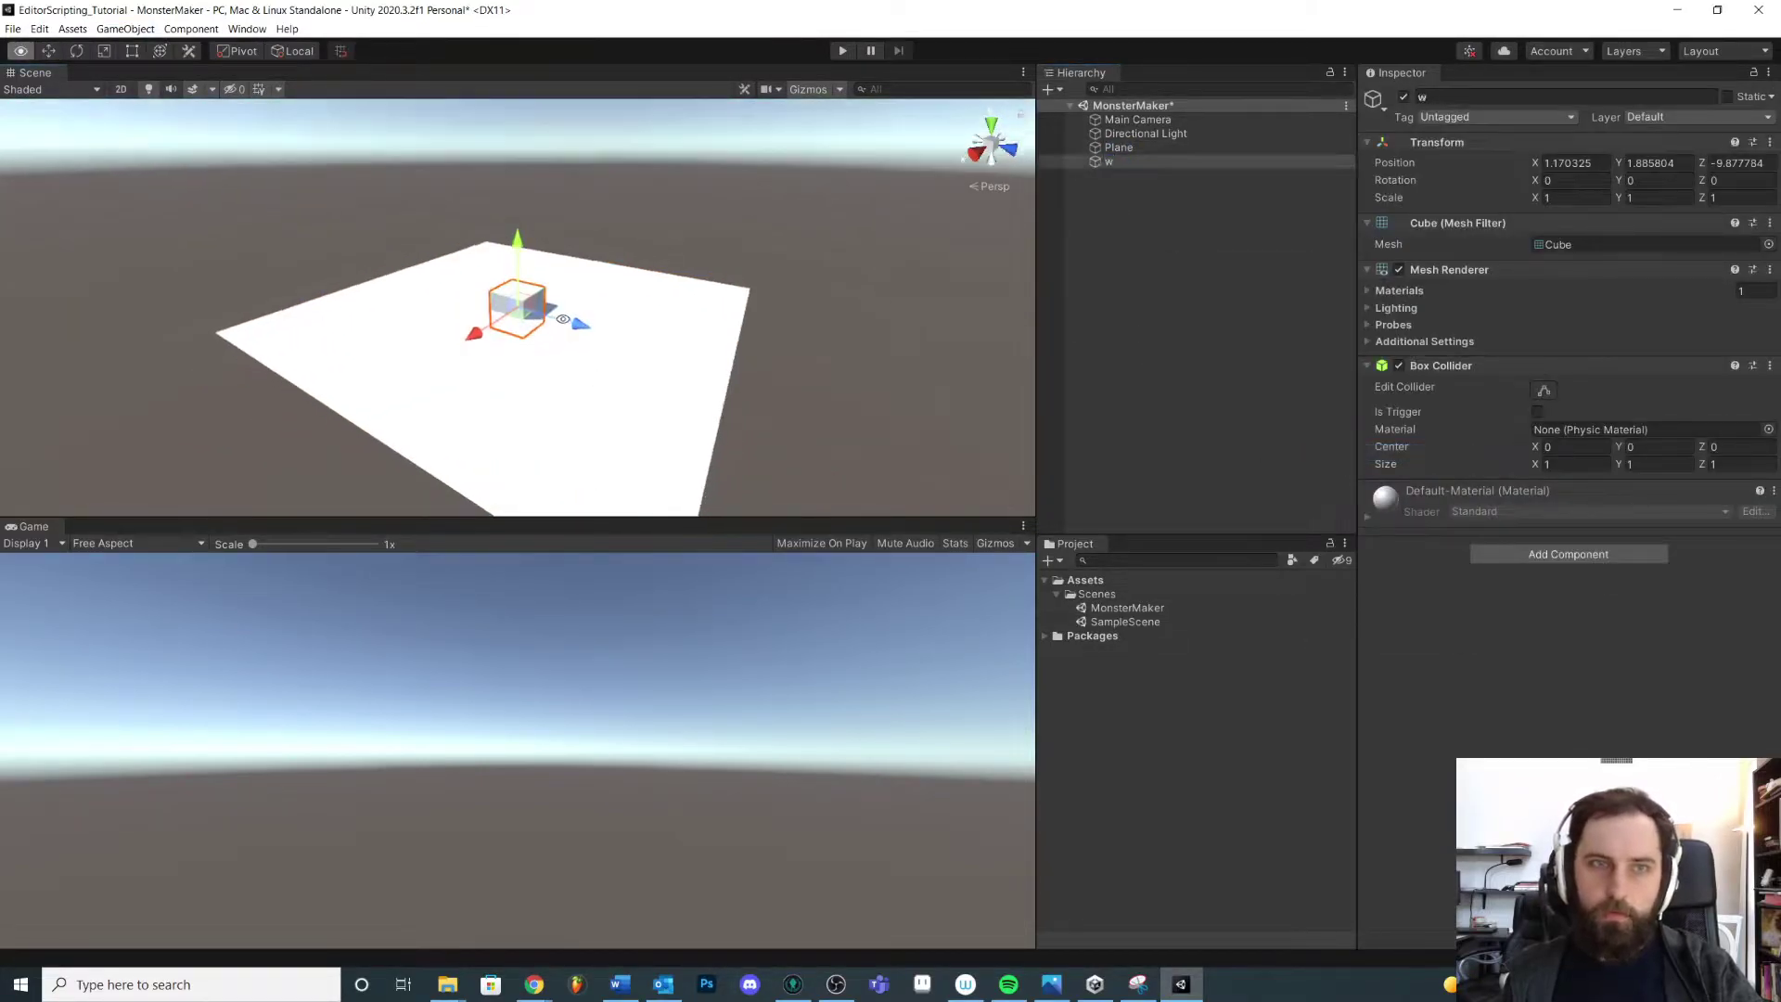
{"action": "left_click_drag", "start_coordinate": [518, 241], "coordinate": [519, 221], "text": "ctrl"}
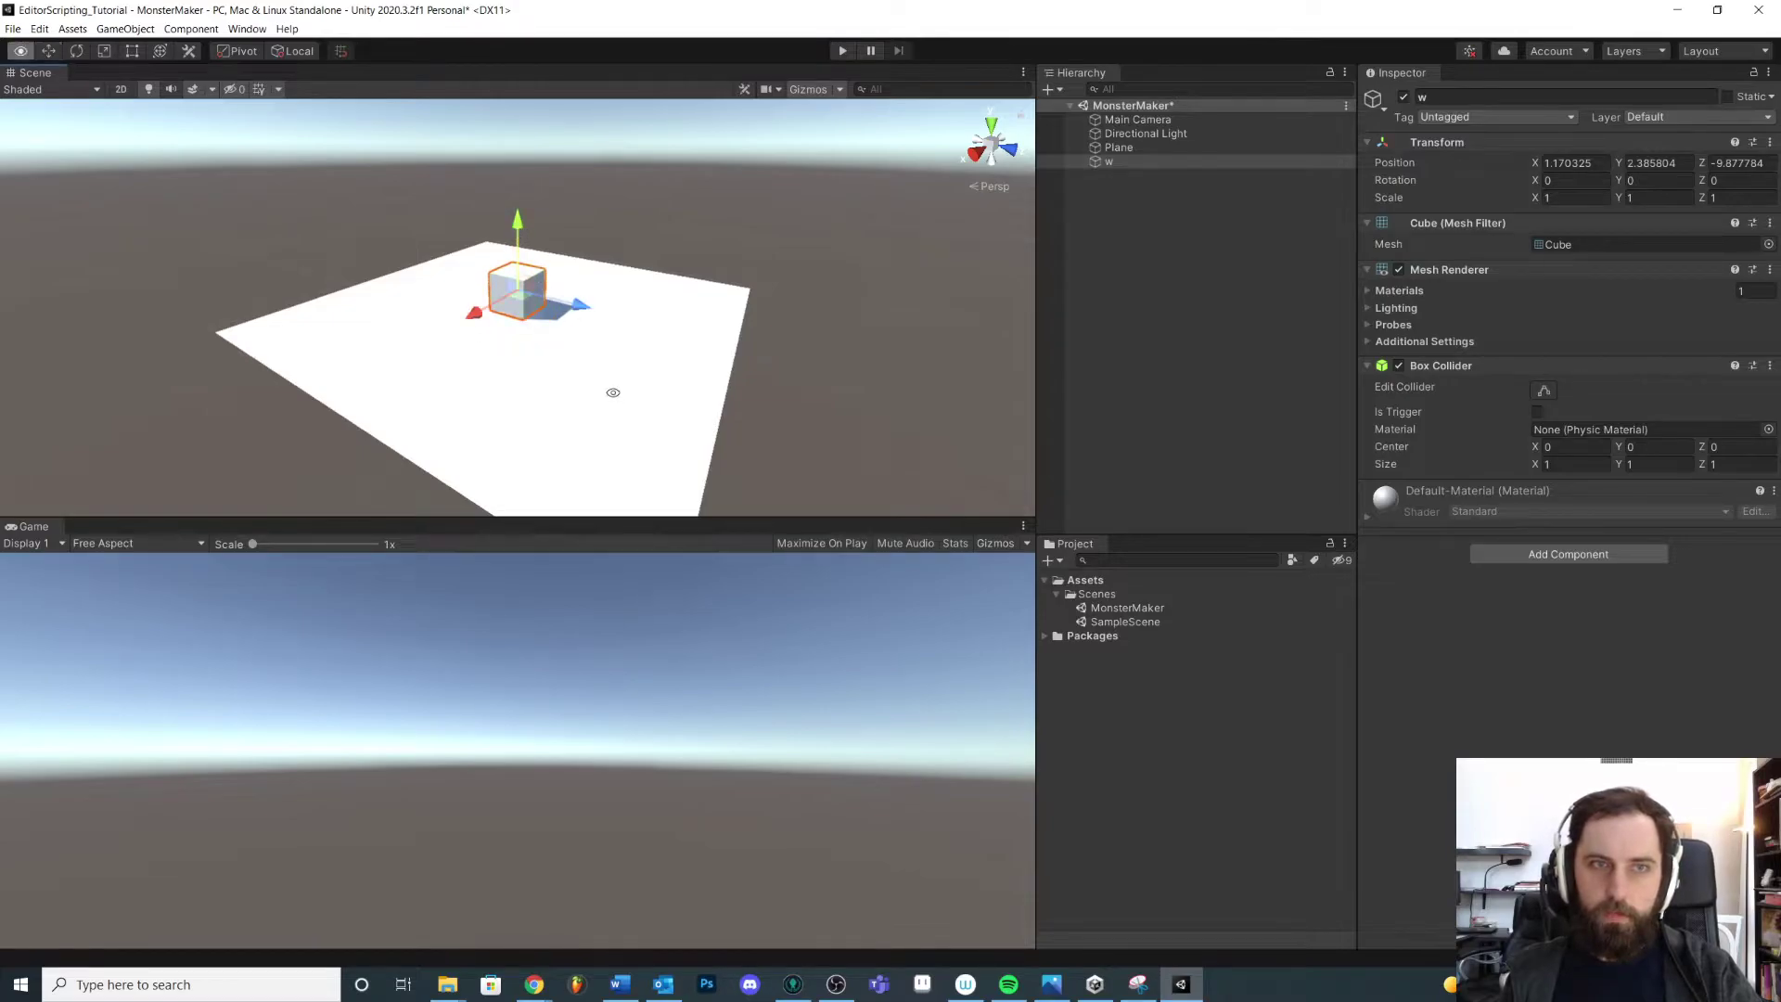
Step: Create a new folder named Materials inside Assets
{"action": "right_click", "coordinate": [1085, 580]}
{"action": "mouse_move", "coordinate": [1294, 190]}
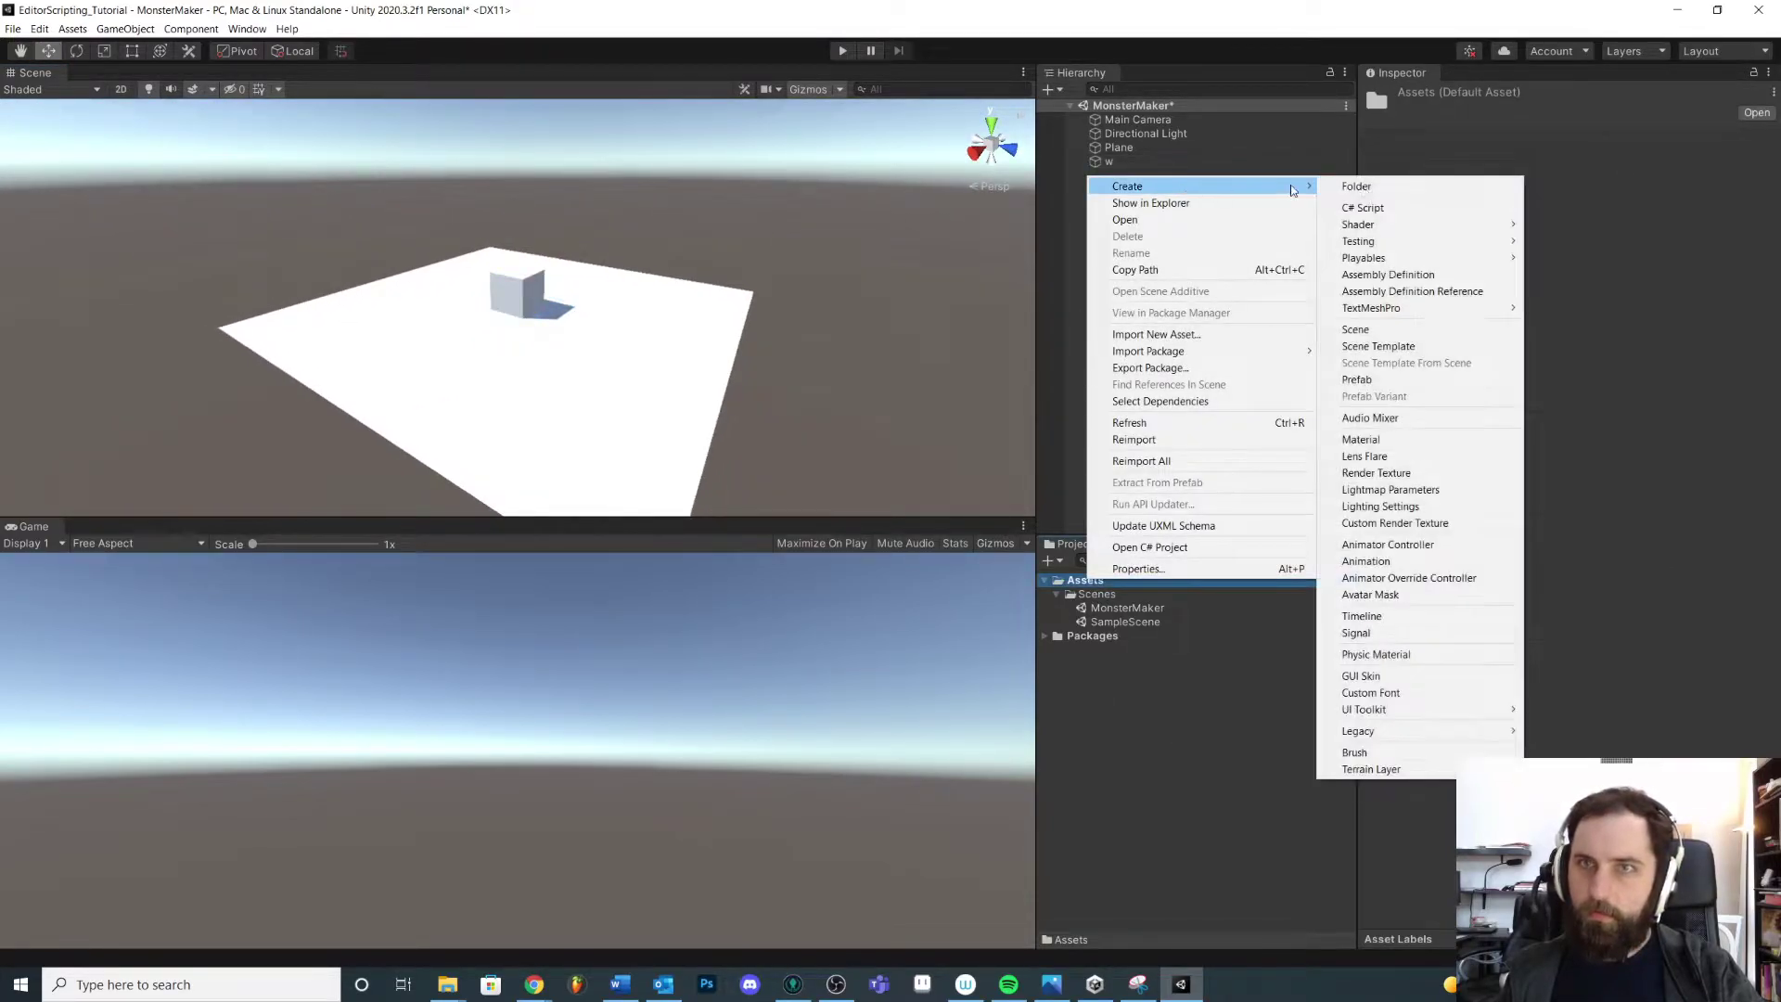
{"action": "left_click", "coordinate": [1410, 185]}
{"action": "type", "text": "Mat"}
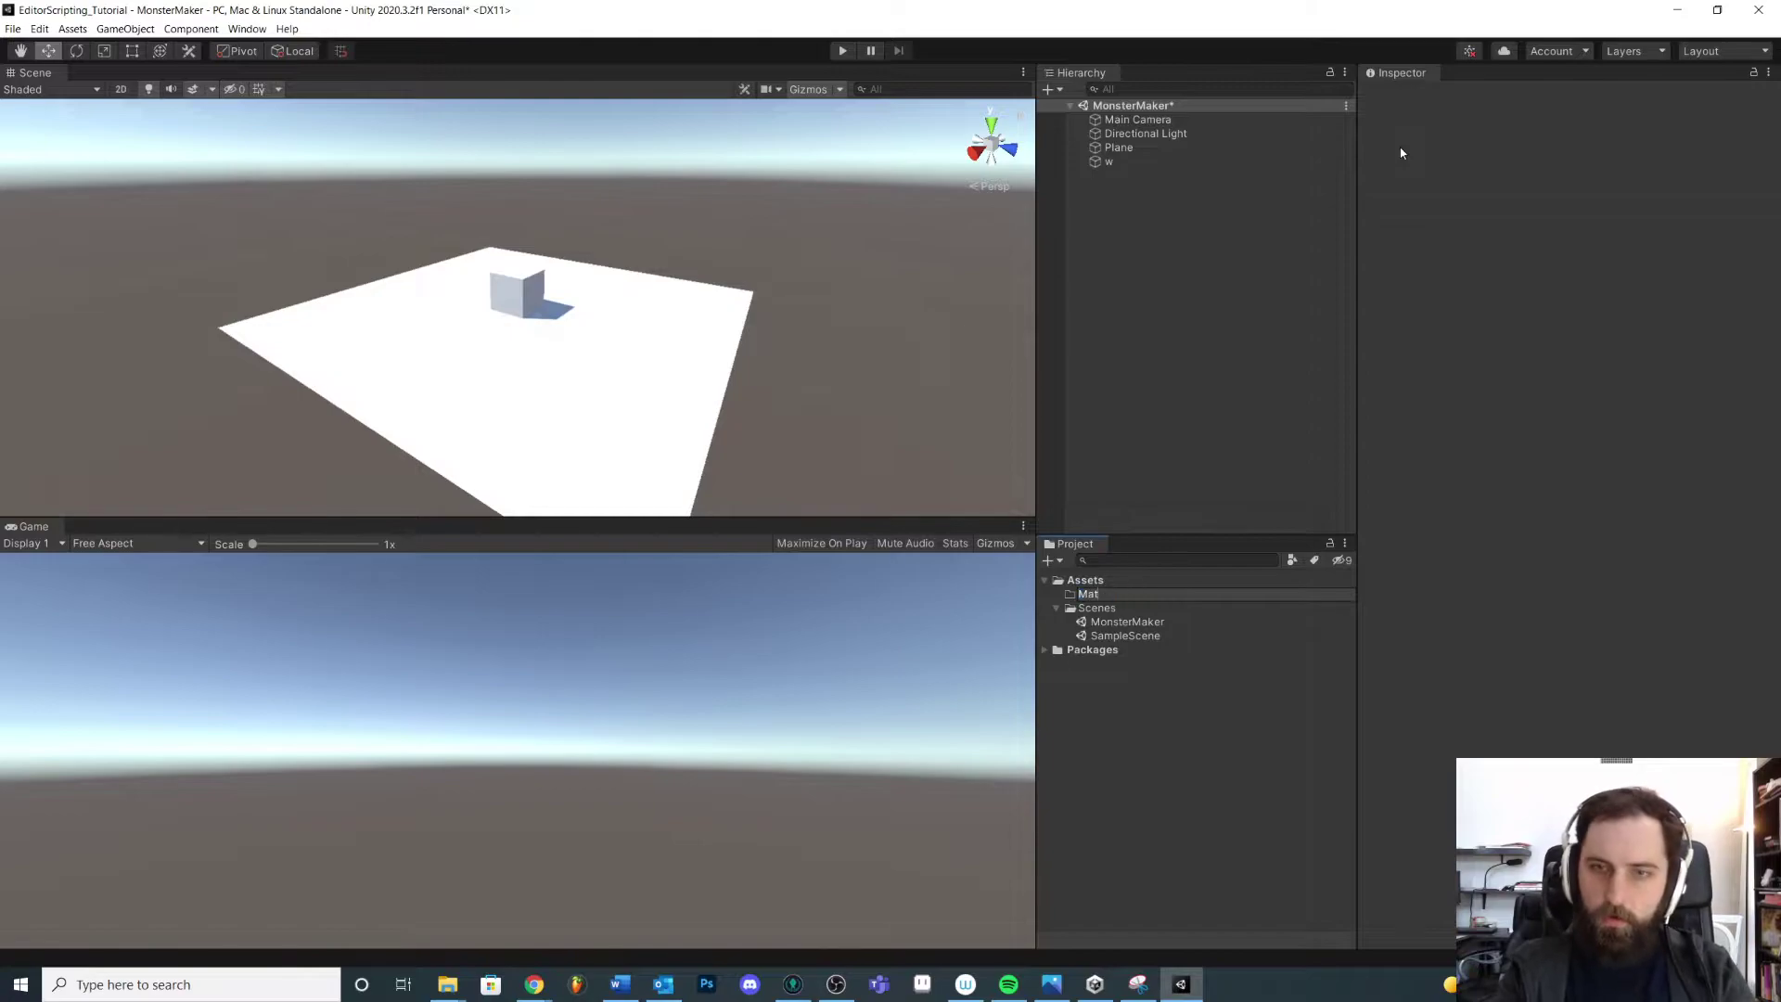
{"action": "type", "text": "erials"}
{"action": "key", "text": "Return"}
Step: Create a new folder named _Game inside Assets
{"action": "right_click", "coordinate": [1083, 580]}
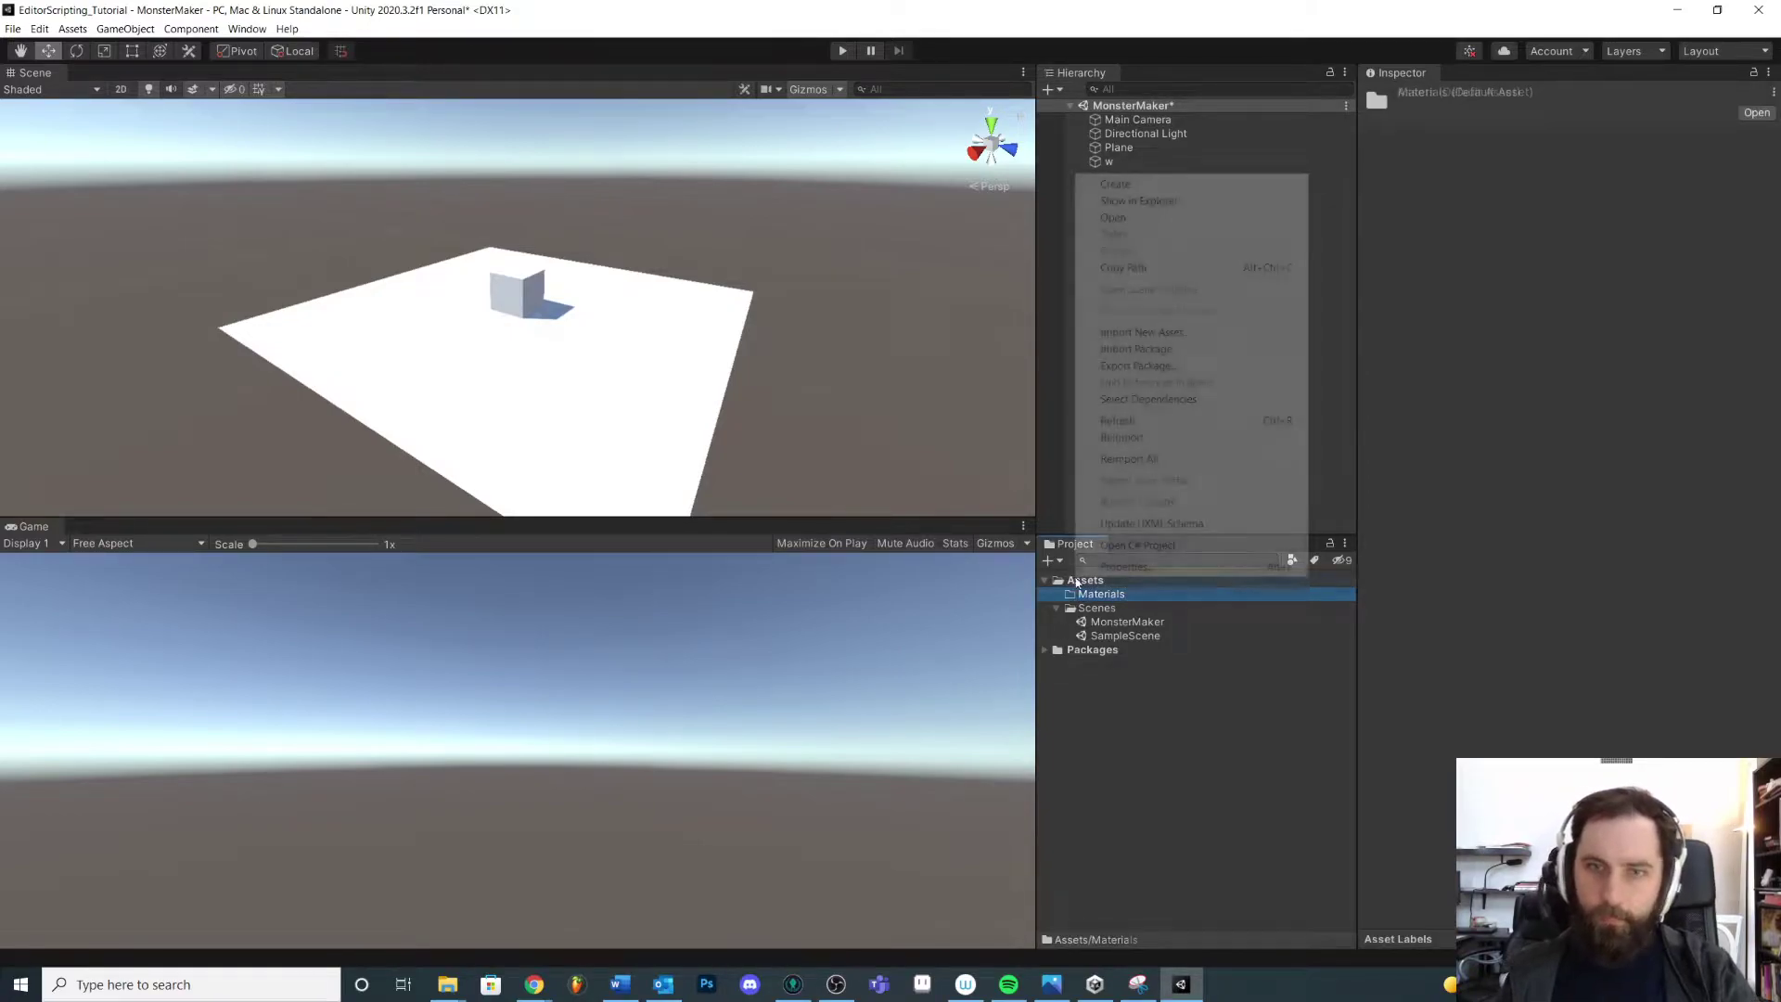
{"action": "mouse_move", "coordinate": [1152, 186]}
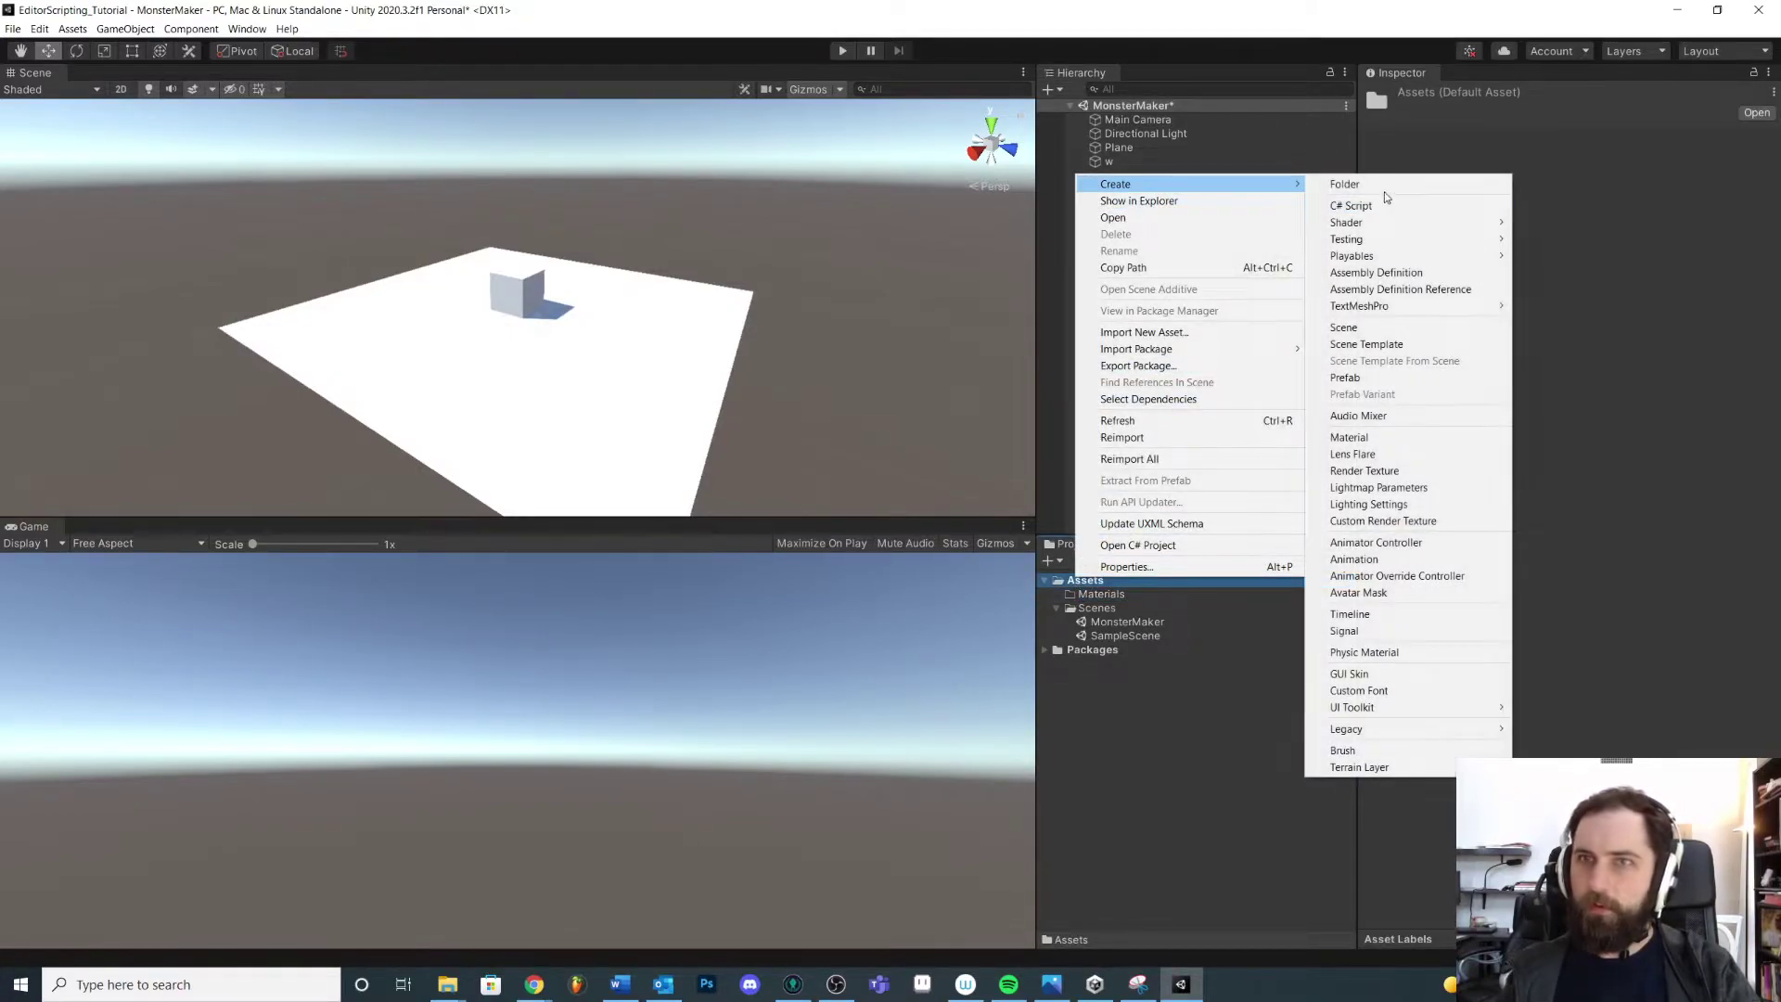
{"action": "left_click", "coordinate": [1379, 184]}
{"action": "type", "text": "_Game"}
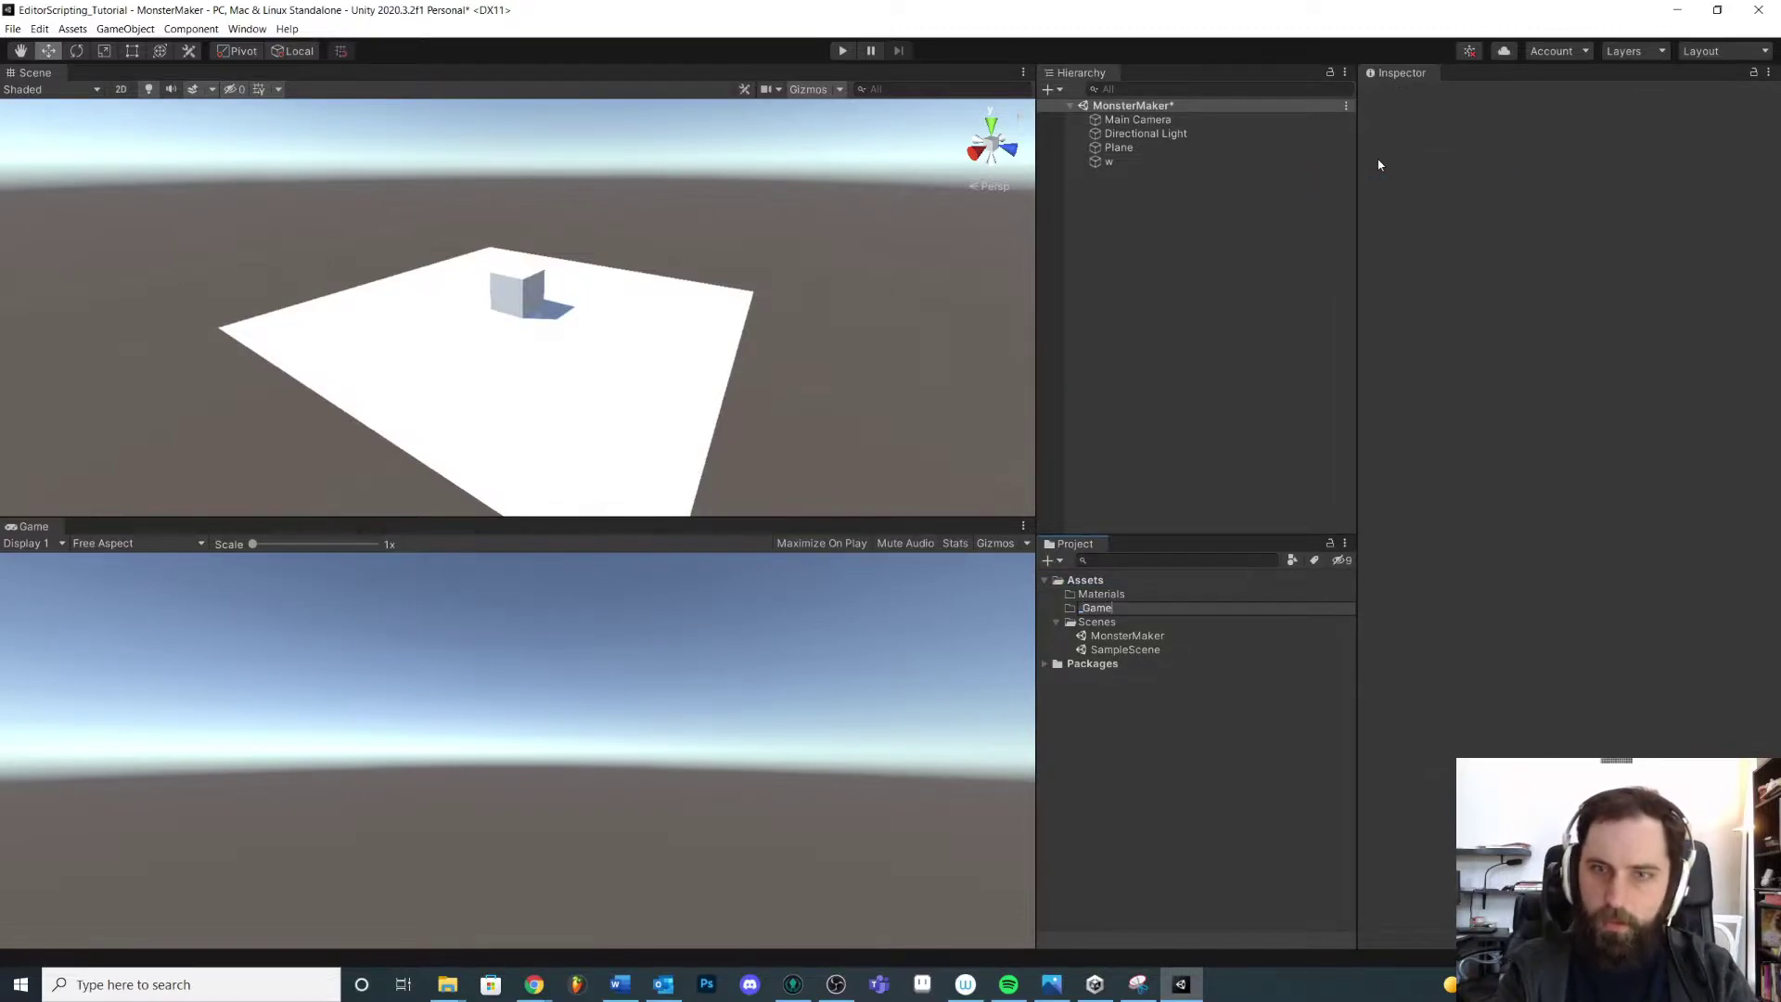
{"action": "key", "text": "Return"}
Step: Move the Materials and Scenes folders into the _Game folder and expand _Game and Scenes to show their contents
{"action": "left_click", "coordinate": [1106, 609]}
{"action": "left_click", "coordinate": [1057, 621]}
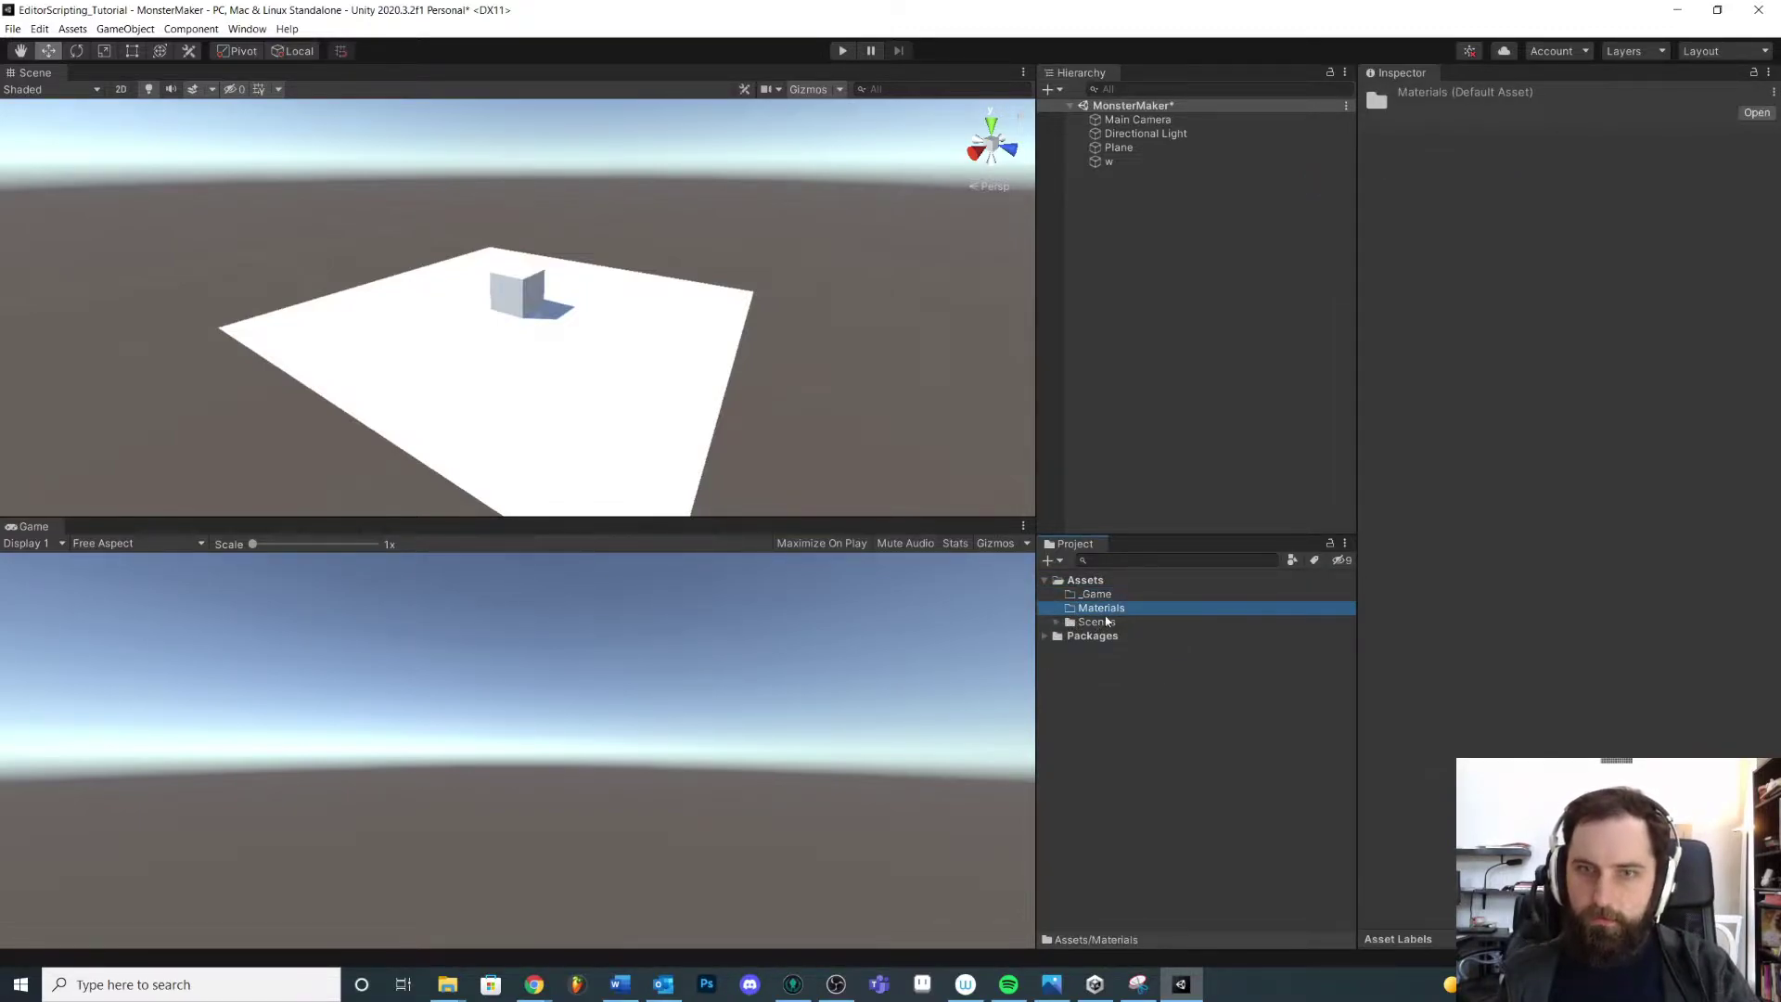
{"action": "left_click", "coordinate": [1097, 624], "text": "ctrl"}
{"action": "left_click_drag", "start_coordinate": [1099, 617], "coordinate": [1093, 598]}
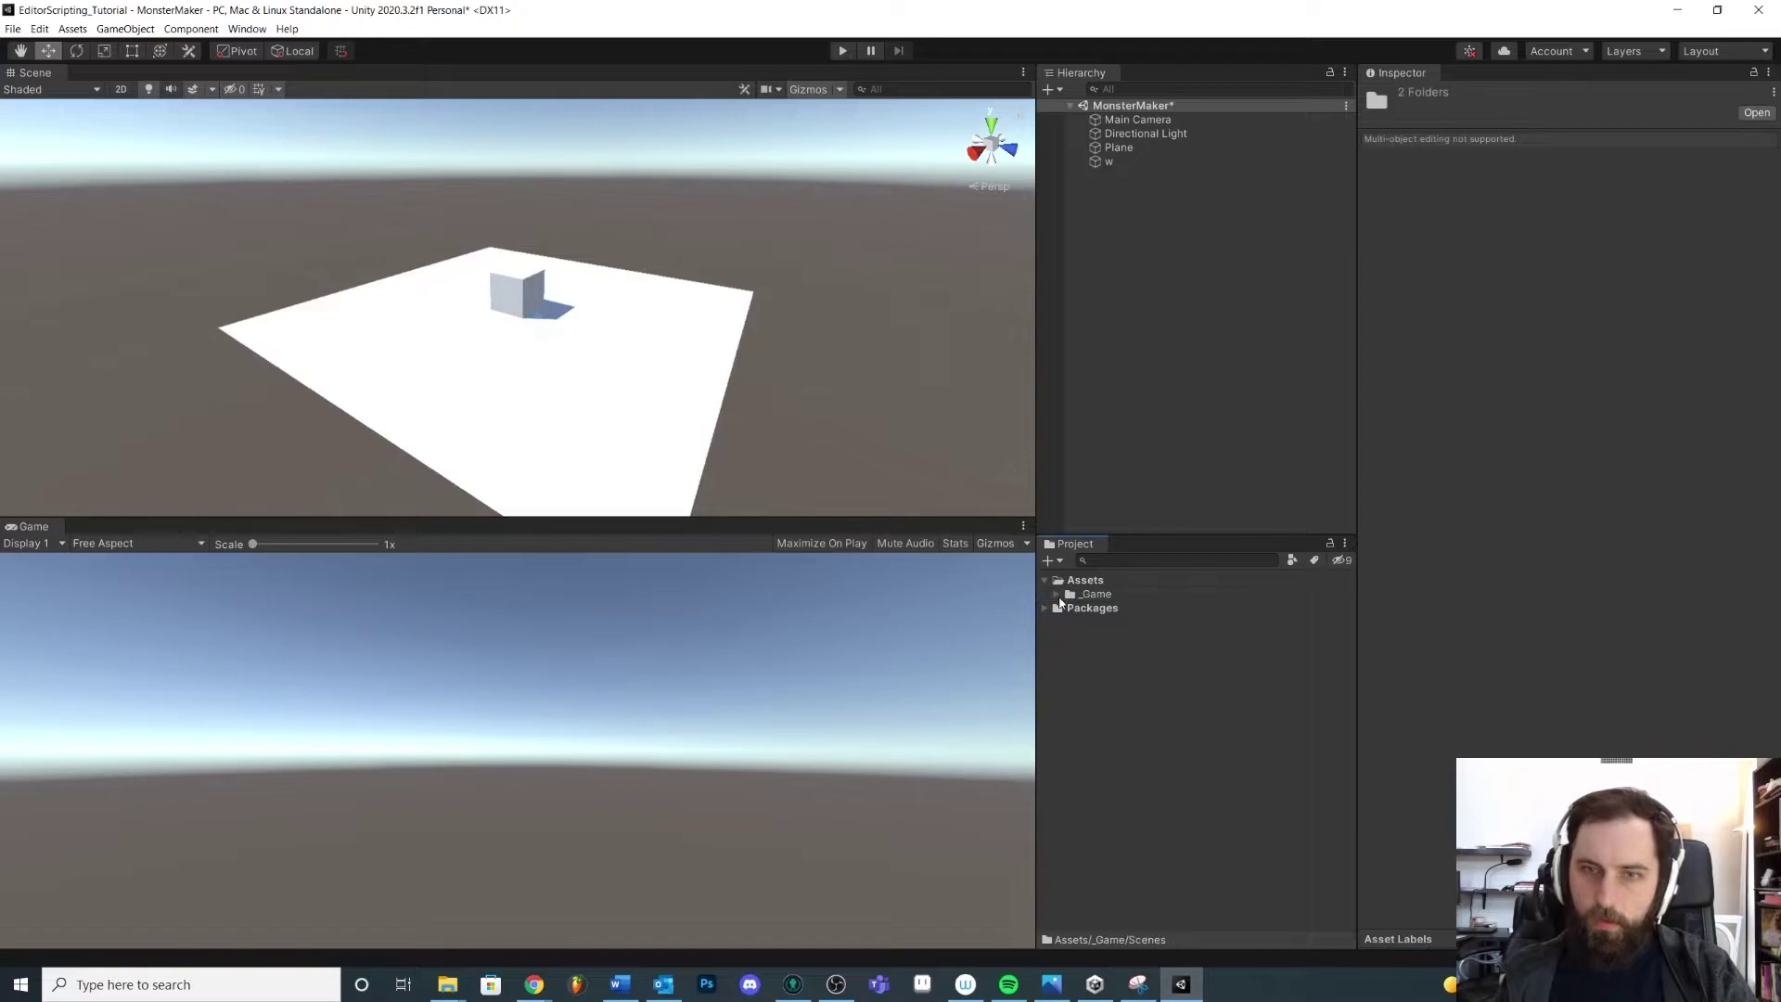
{"action": "left_click", "coordinate": [1056, 594]}
{"action": "left_click", "coordinate": [1112, 608]}
{"action": "left_click", "coordinate": [1070, 622]}
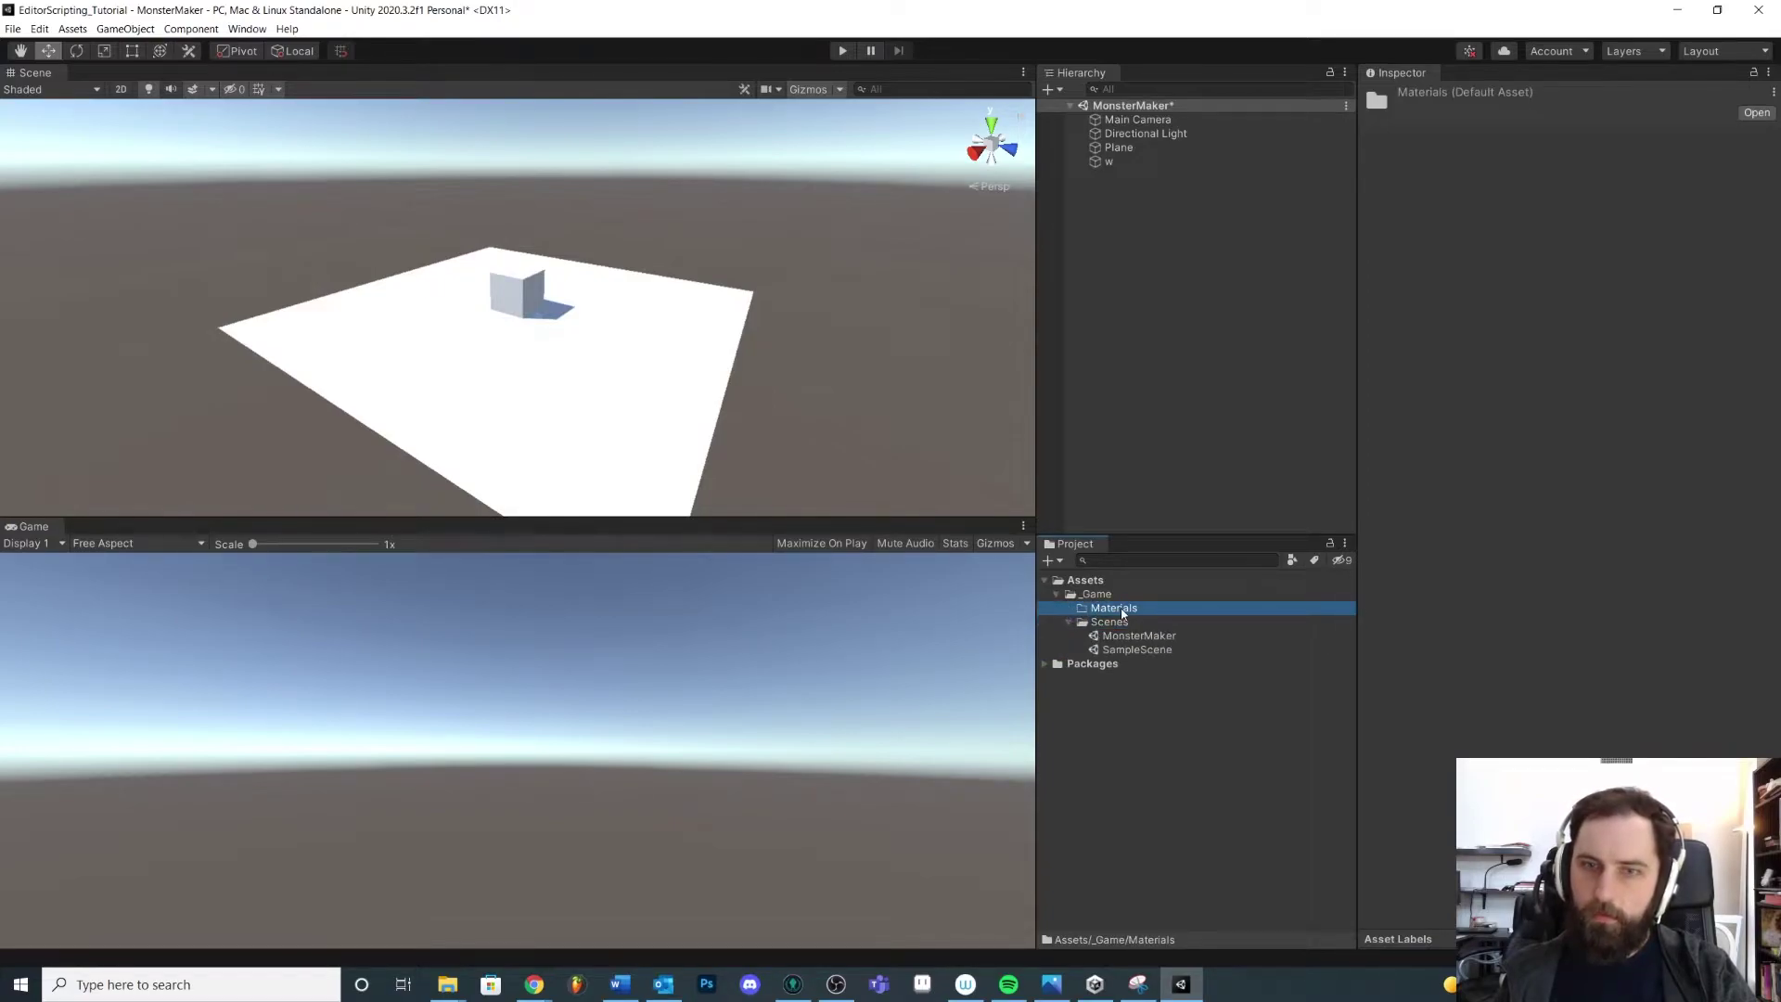
Step: Create a new material named M_Ground in the Materials folder
{"action": "right_click", "coordinate": [1123, 612]}
{"action": "mouse_move", "coordinate": [1232, 219]}
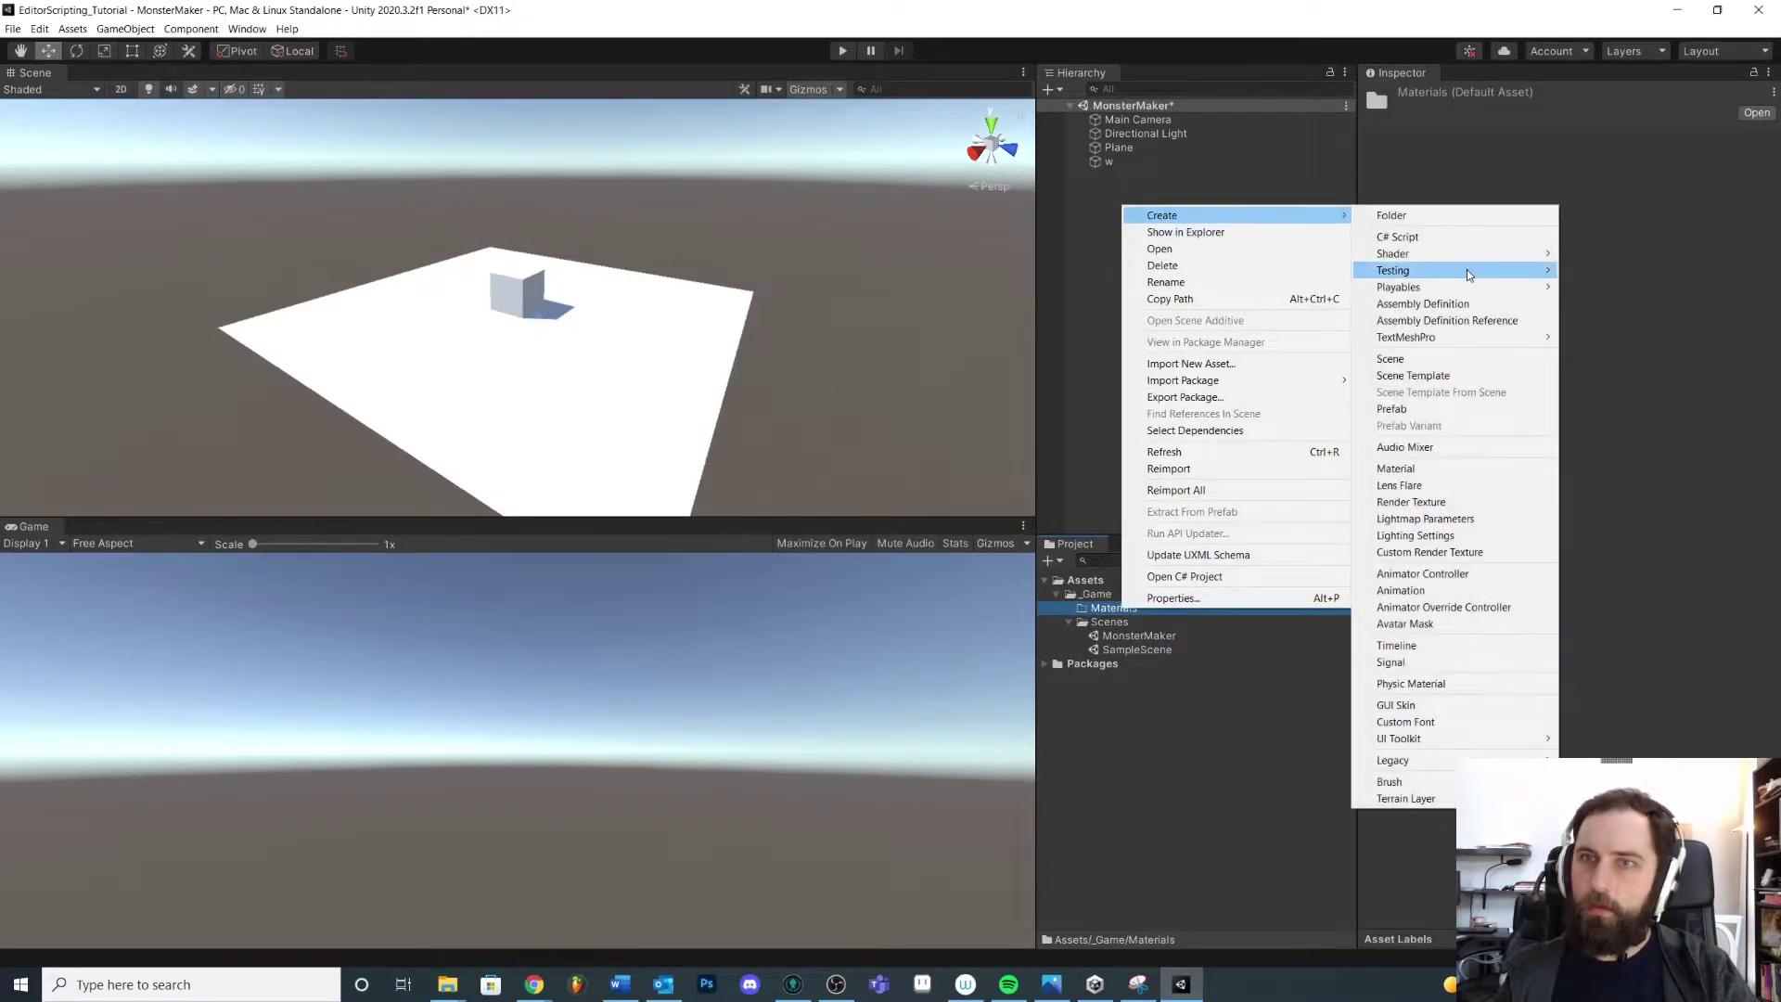
{"action": "left_click", "coordinate": [1429, 469]}
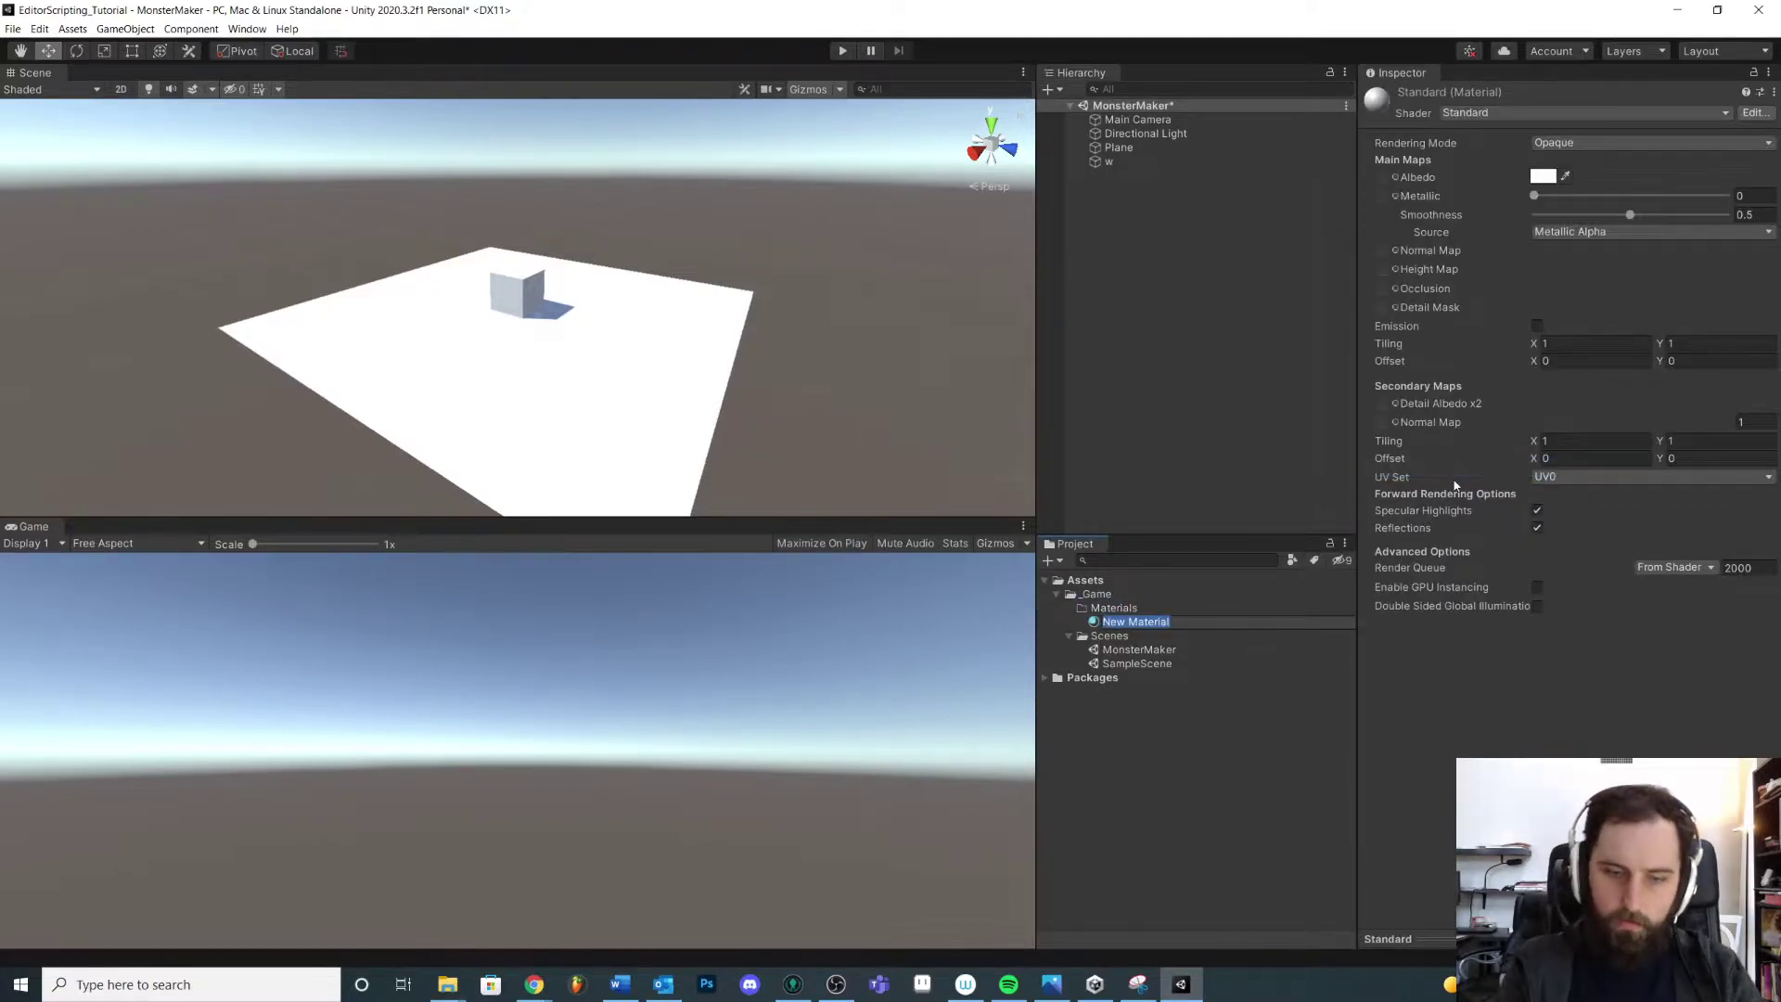
{"action": "type", "text": "M_Groun"}
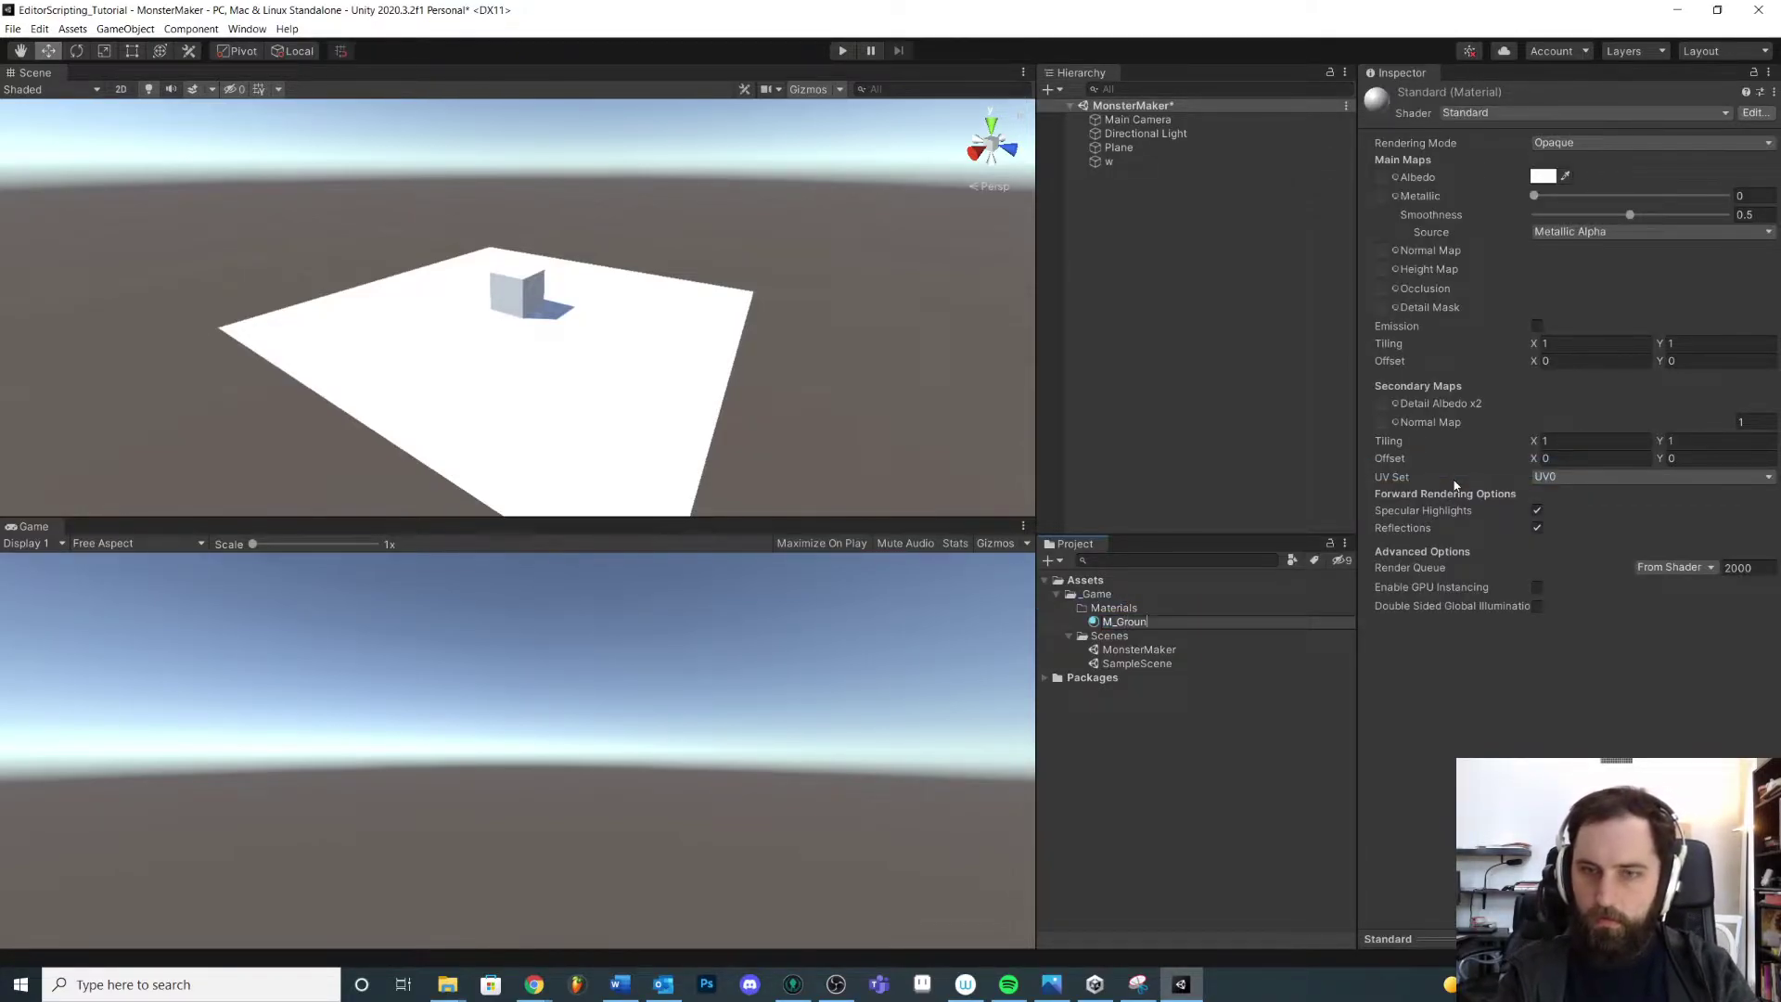
{"action": "type", "text": "d"}
{"action": "key", "text": "Return"}
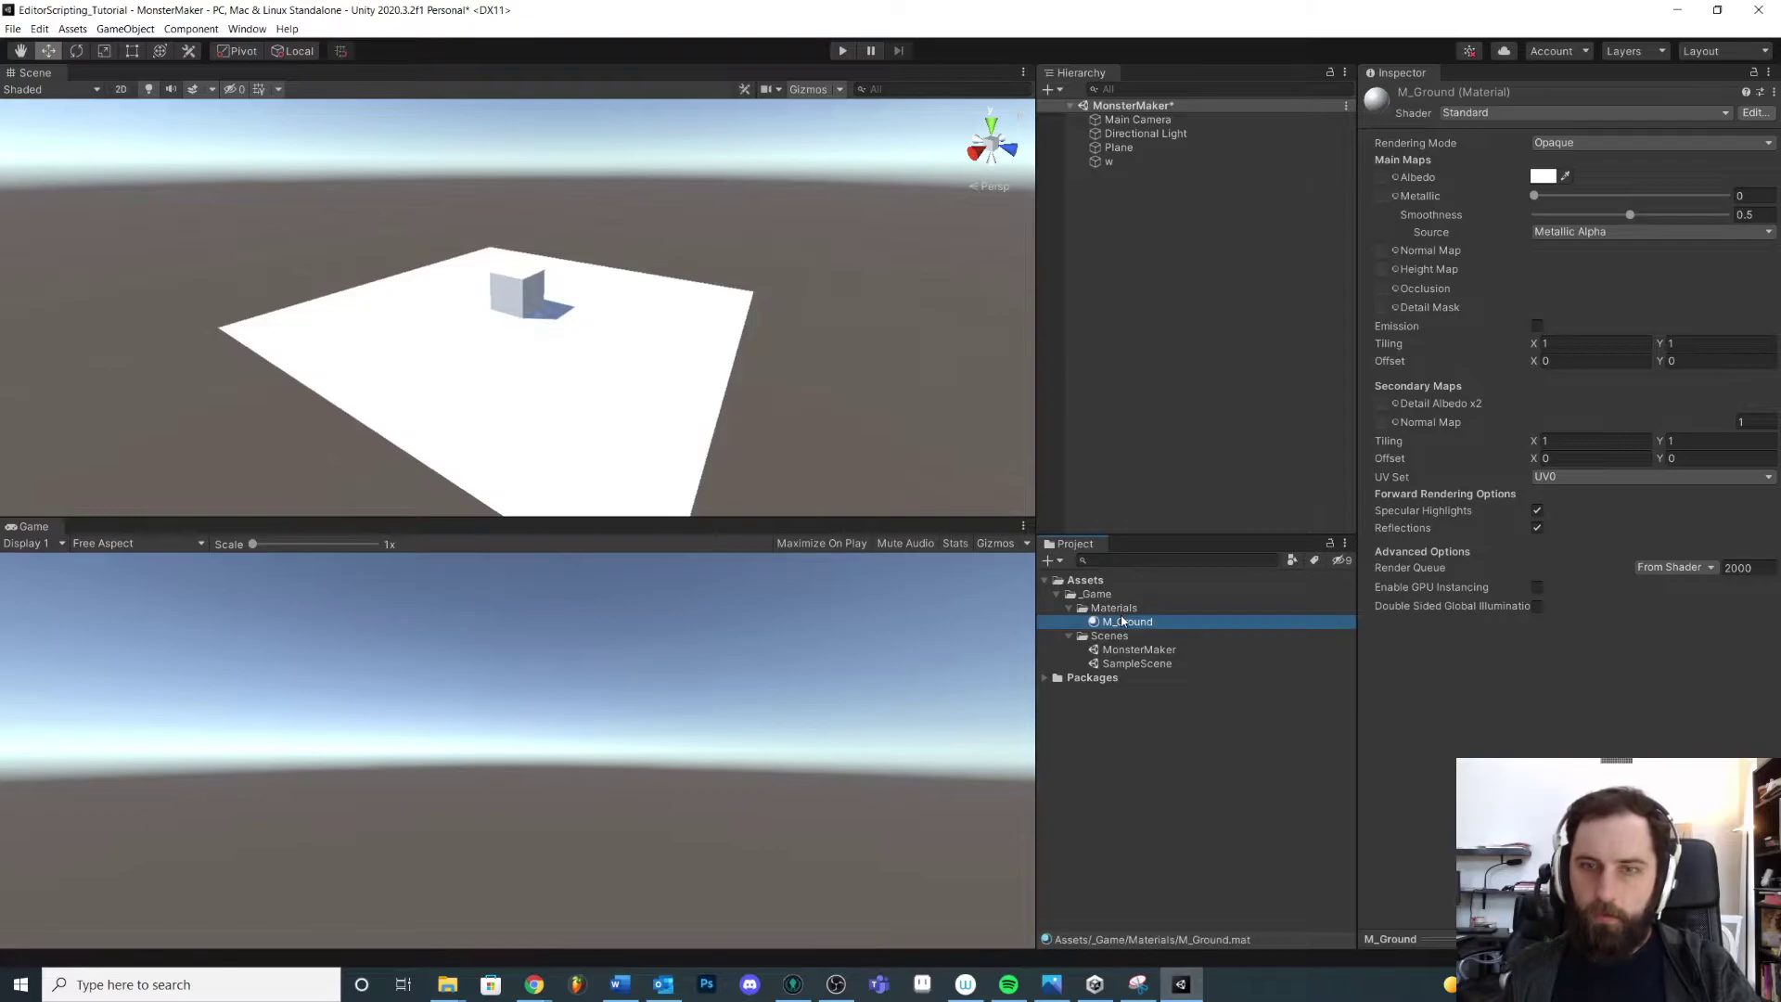
Step: Create a second material named M_GenericMonster in the Materials folder
{"action": "right_click", "coordinate": [1111, 608]}
{"action": "mouse_move", "coordinate": [1265, 215]}
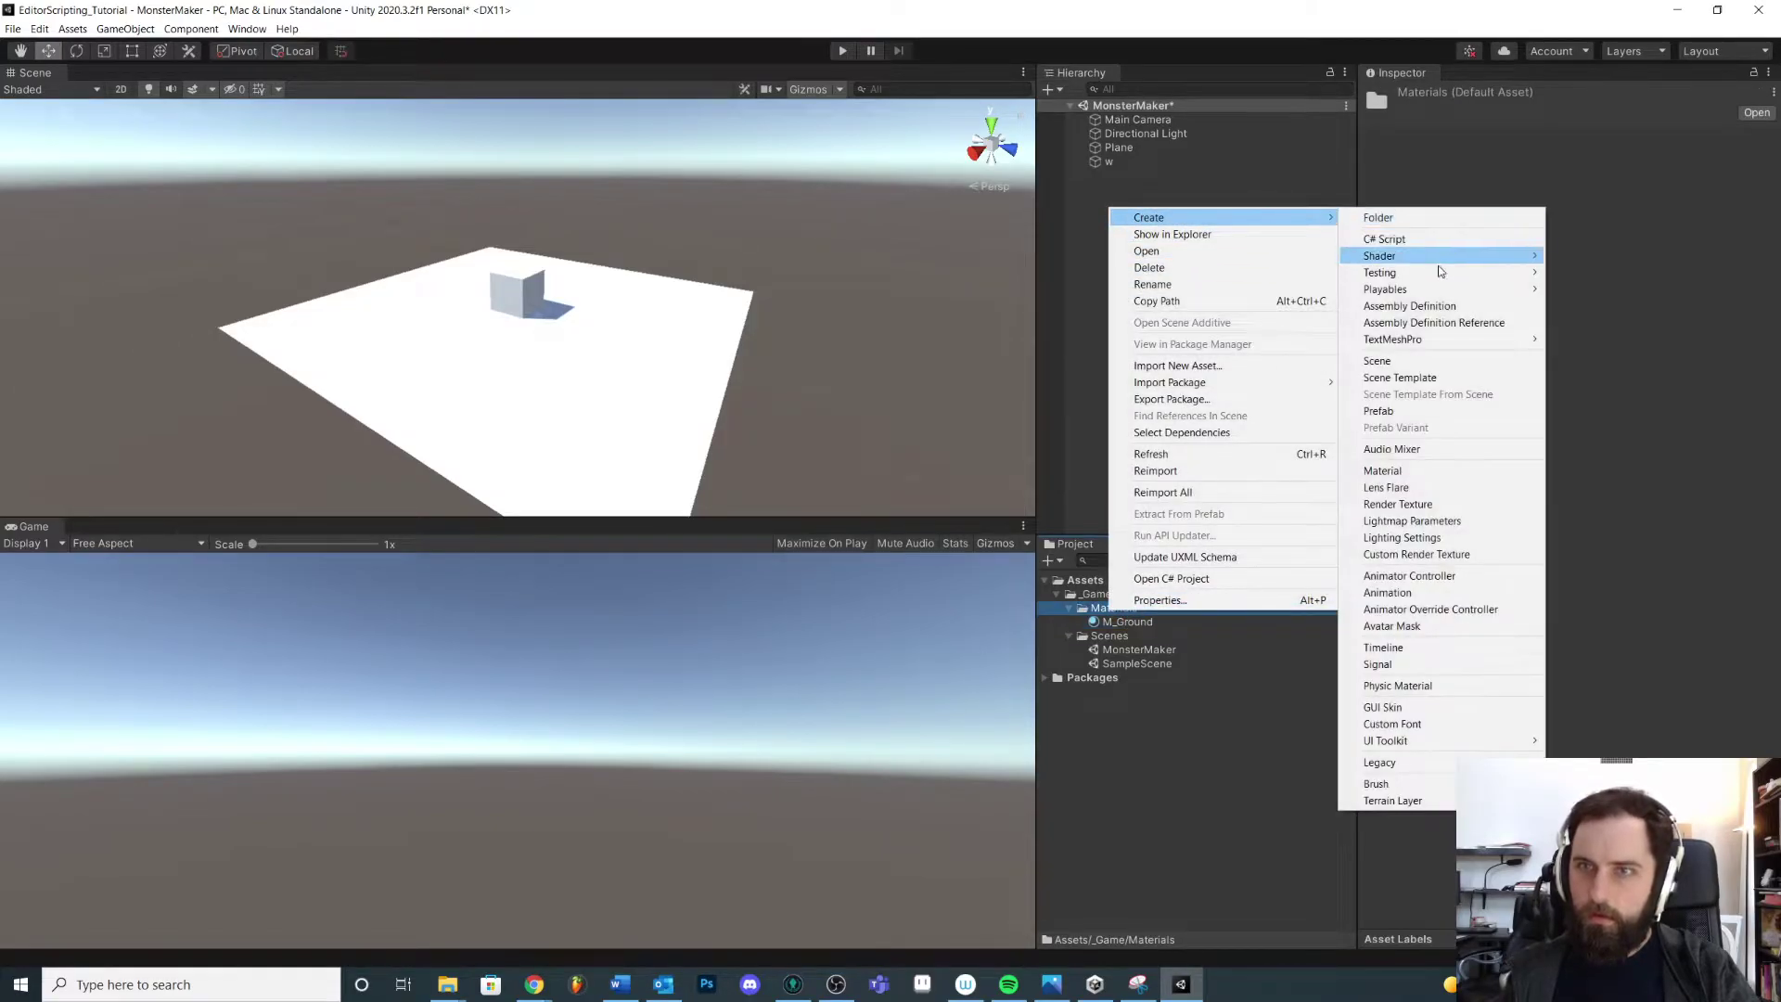
{"action": "left_click", "coordinate": [1416, 468]}
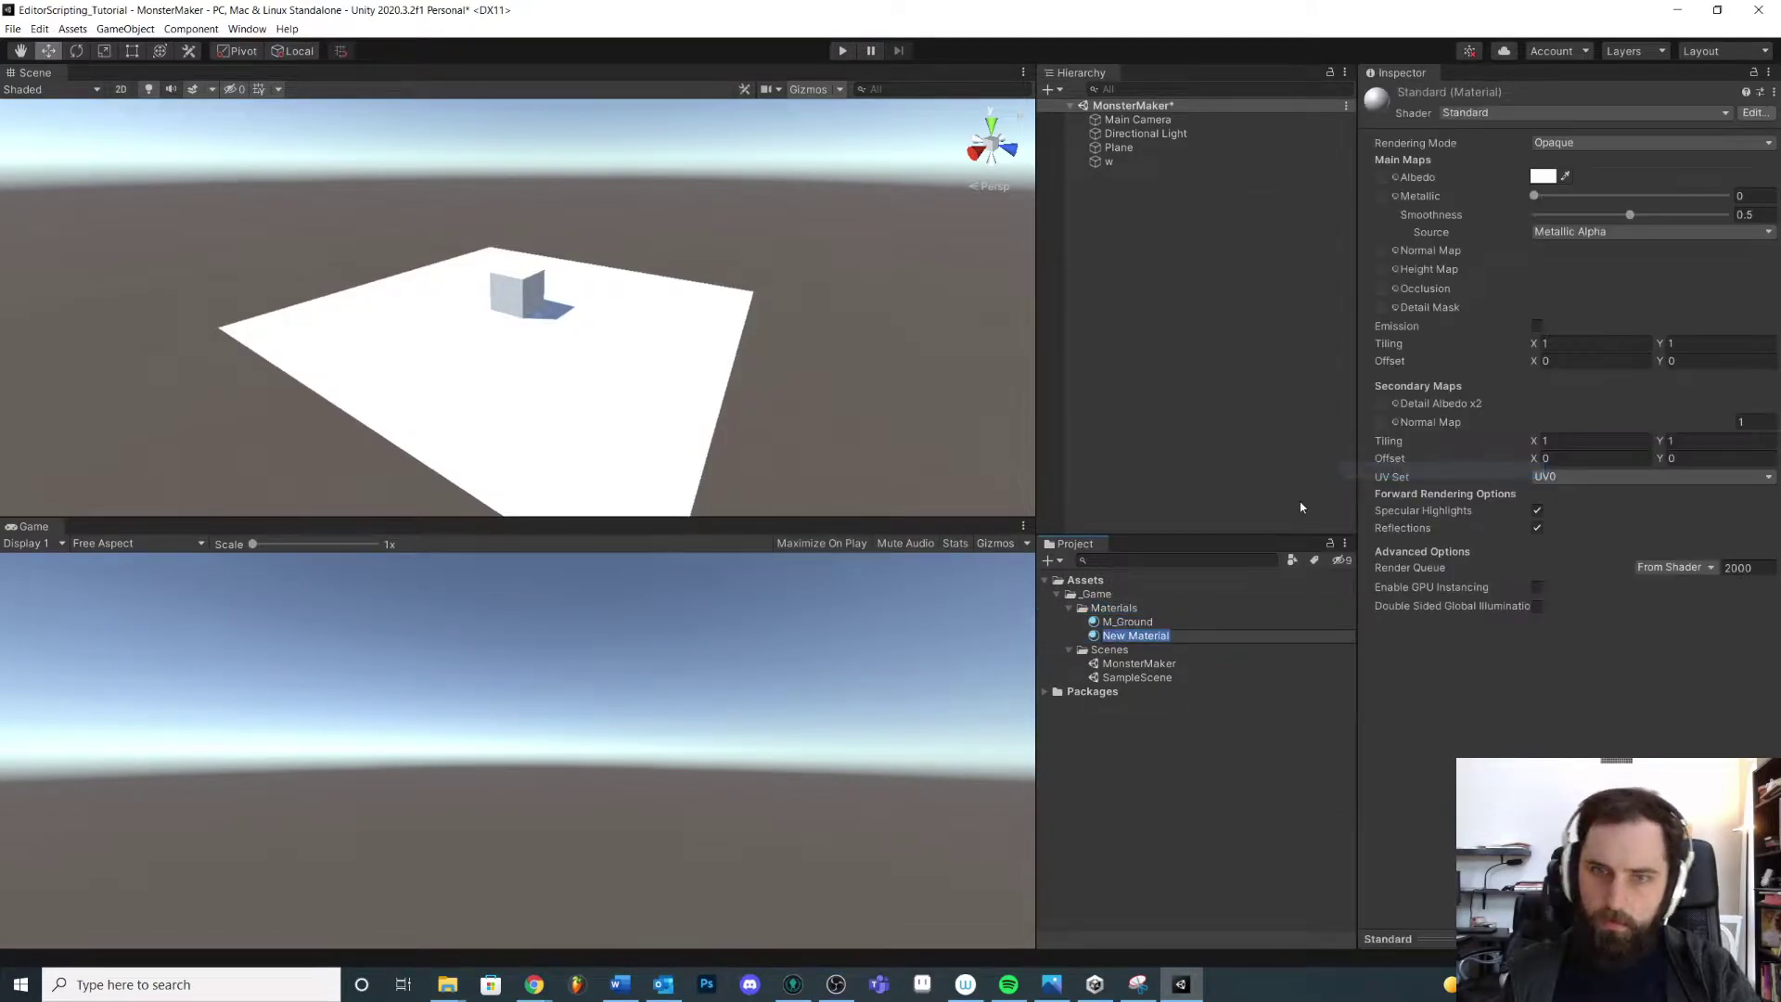
{"action": "type", "text": "M_Gene"}
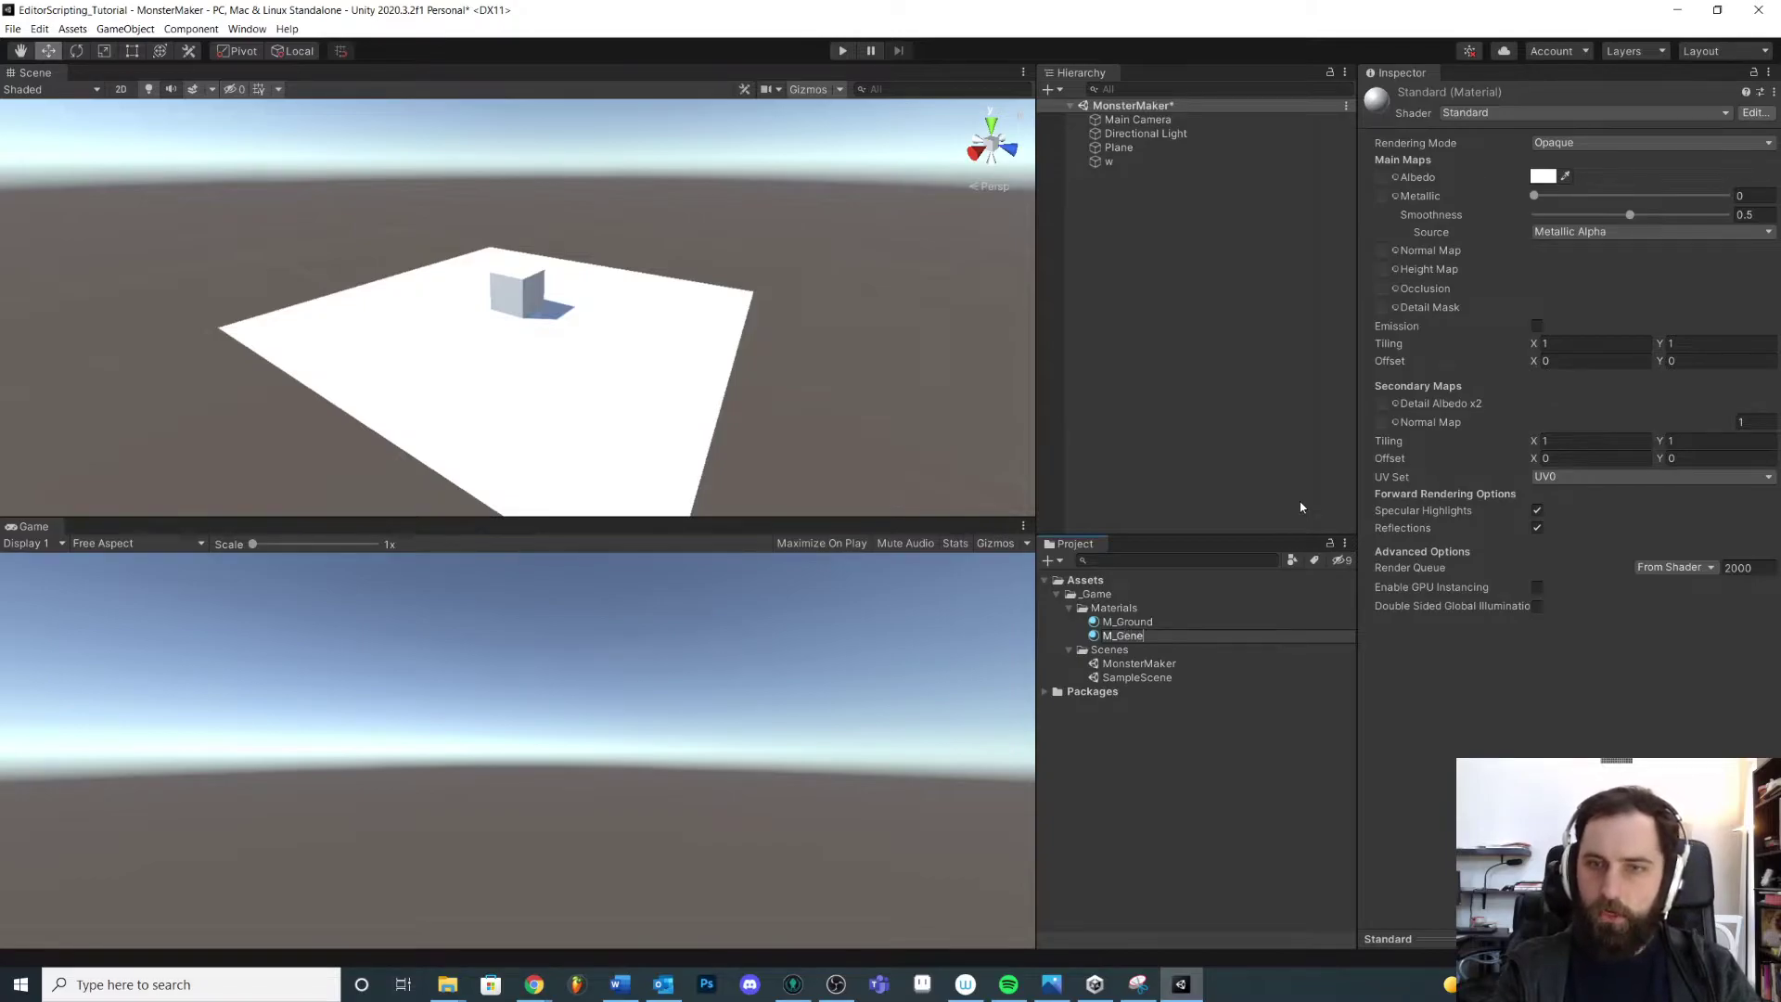
{"action": "type", "text": "ricMonster"}
{"action": "key", "text": "Return"}
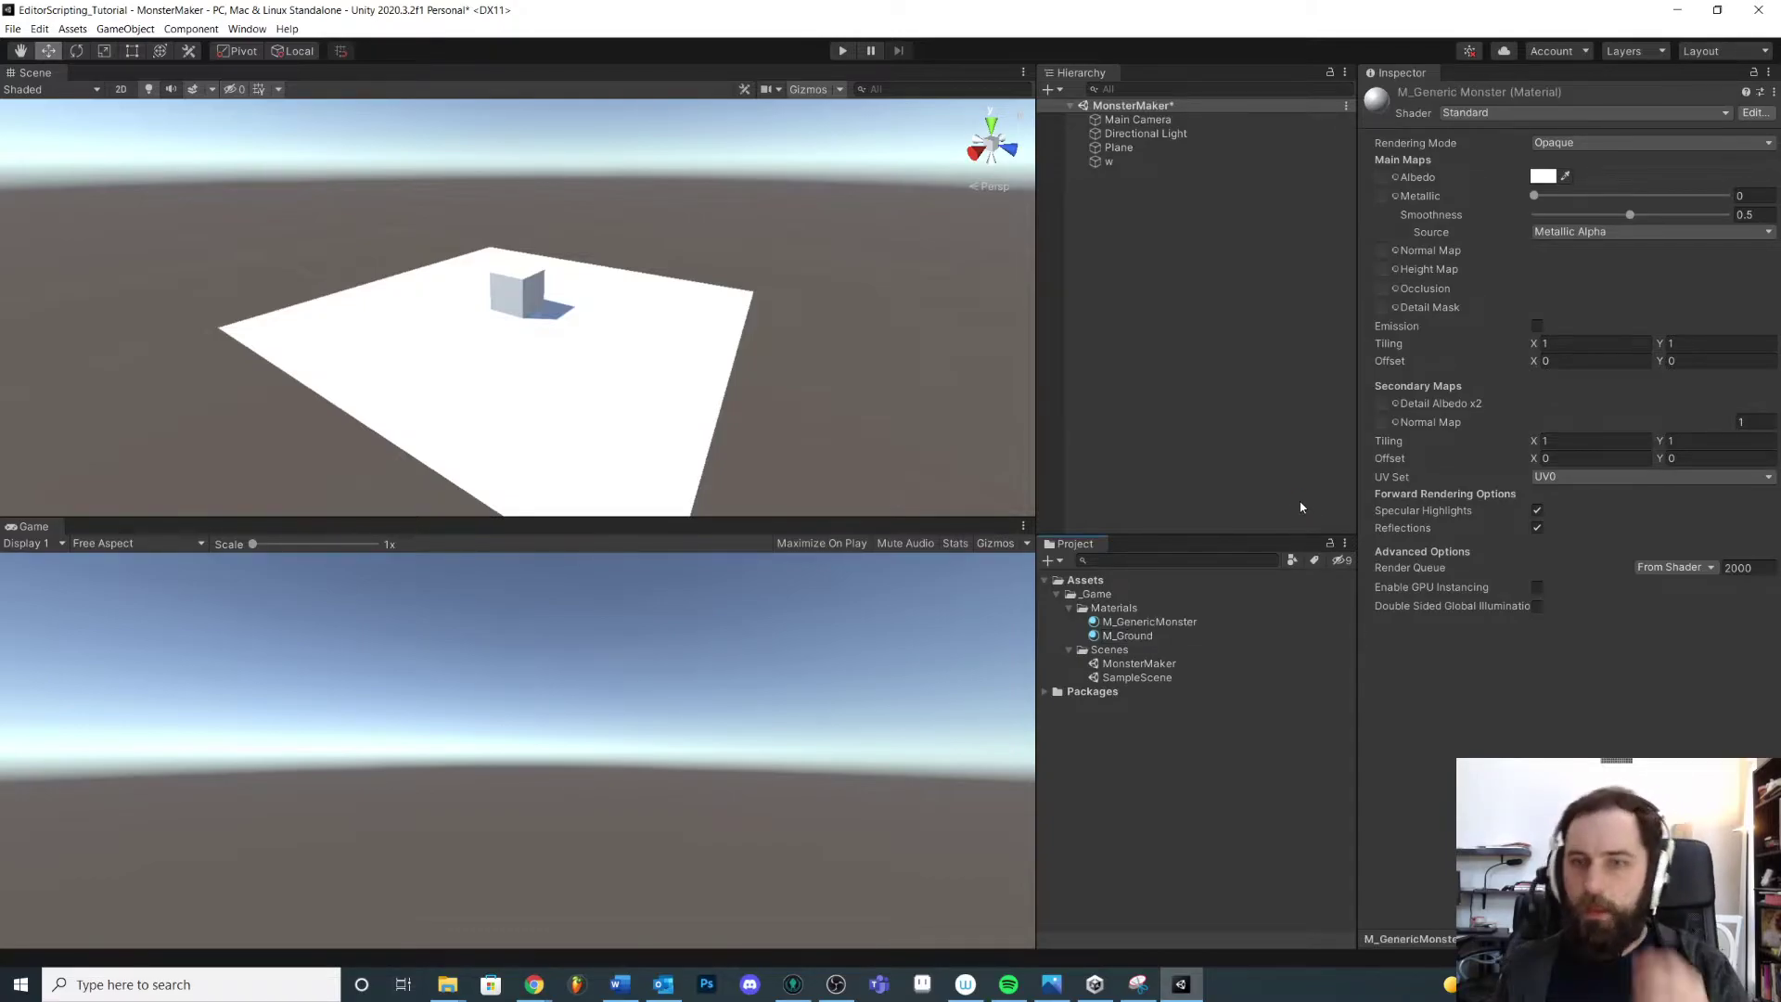
Step: Set the albedo color of M_Ground to bright green (2AE023) and apply the material to the plane
{"action": "left_click", "coordinate": [1132, 637]}
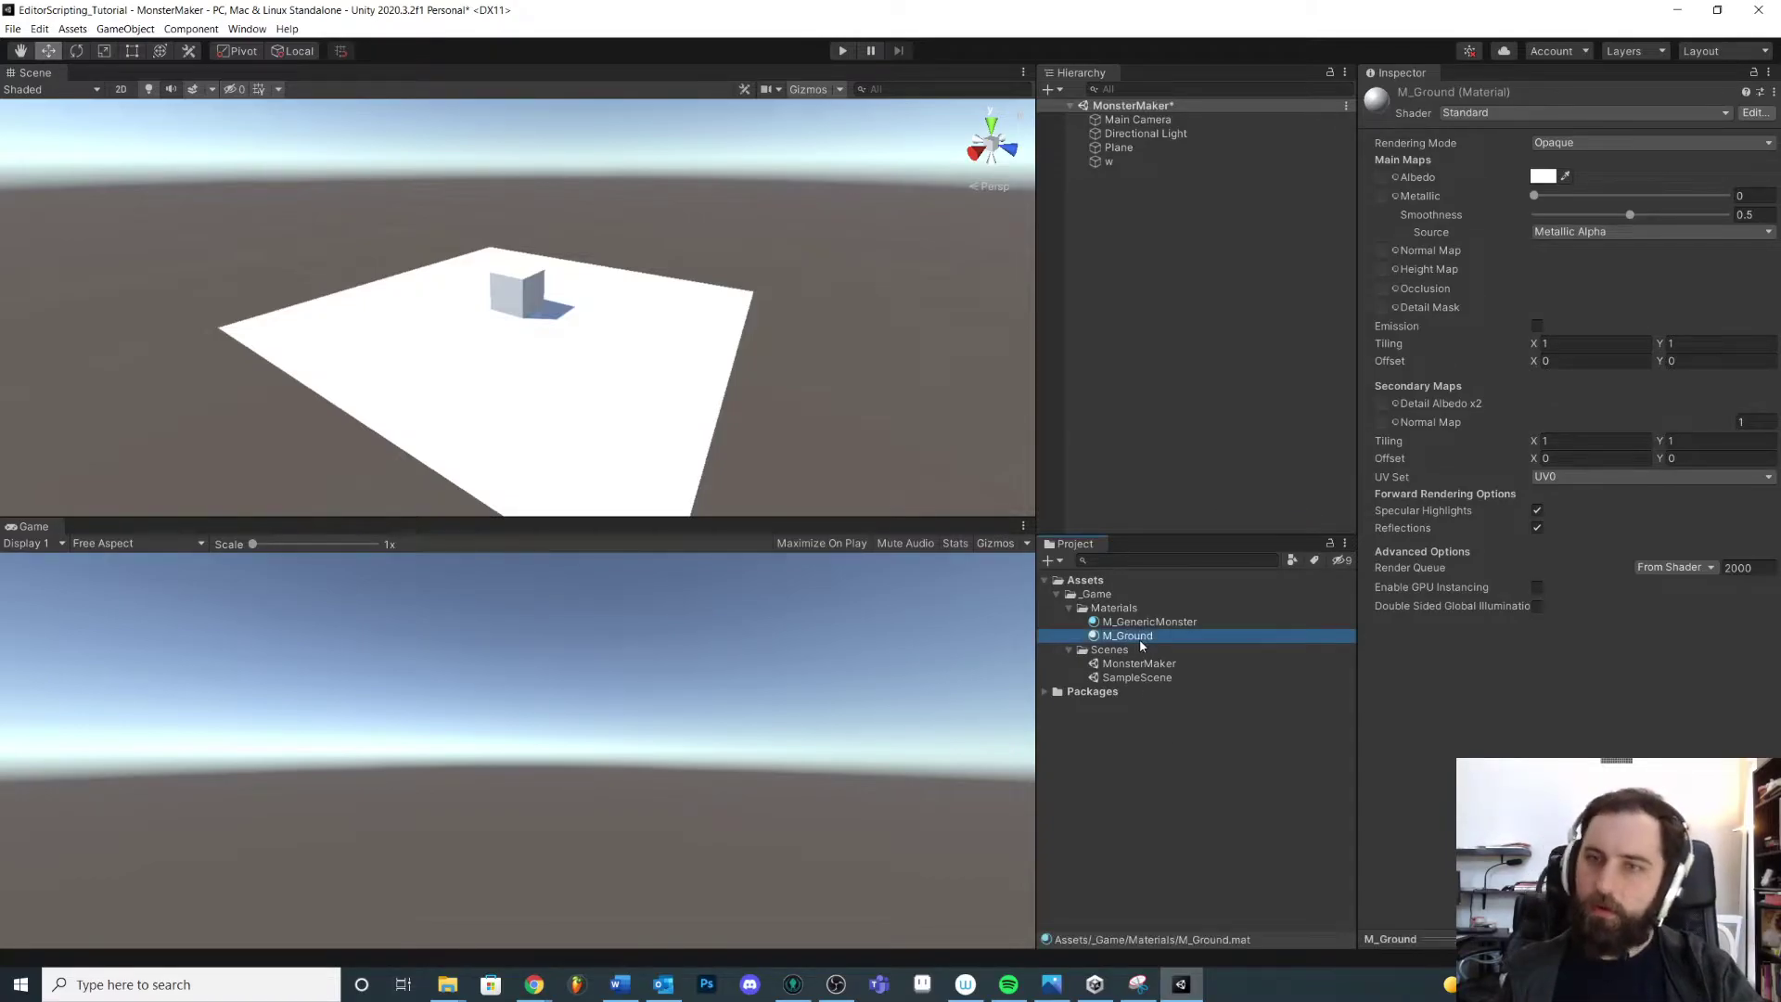
{"action": "left_click", "coordinate": [1543, 175]}
{"action": "left_click", "coordinate": [1625, 227]}
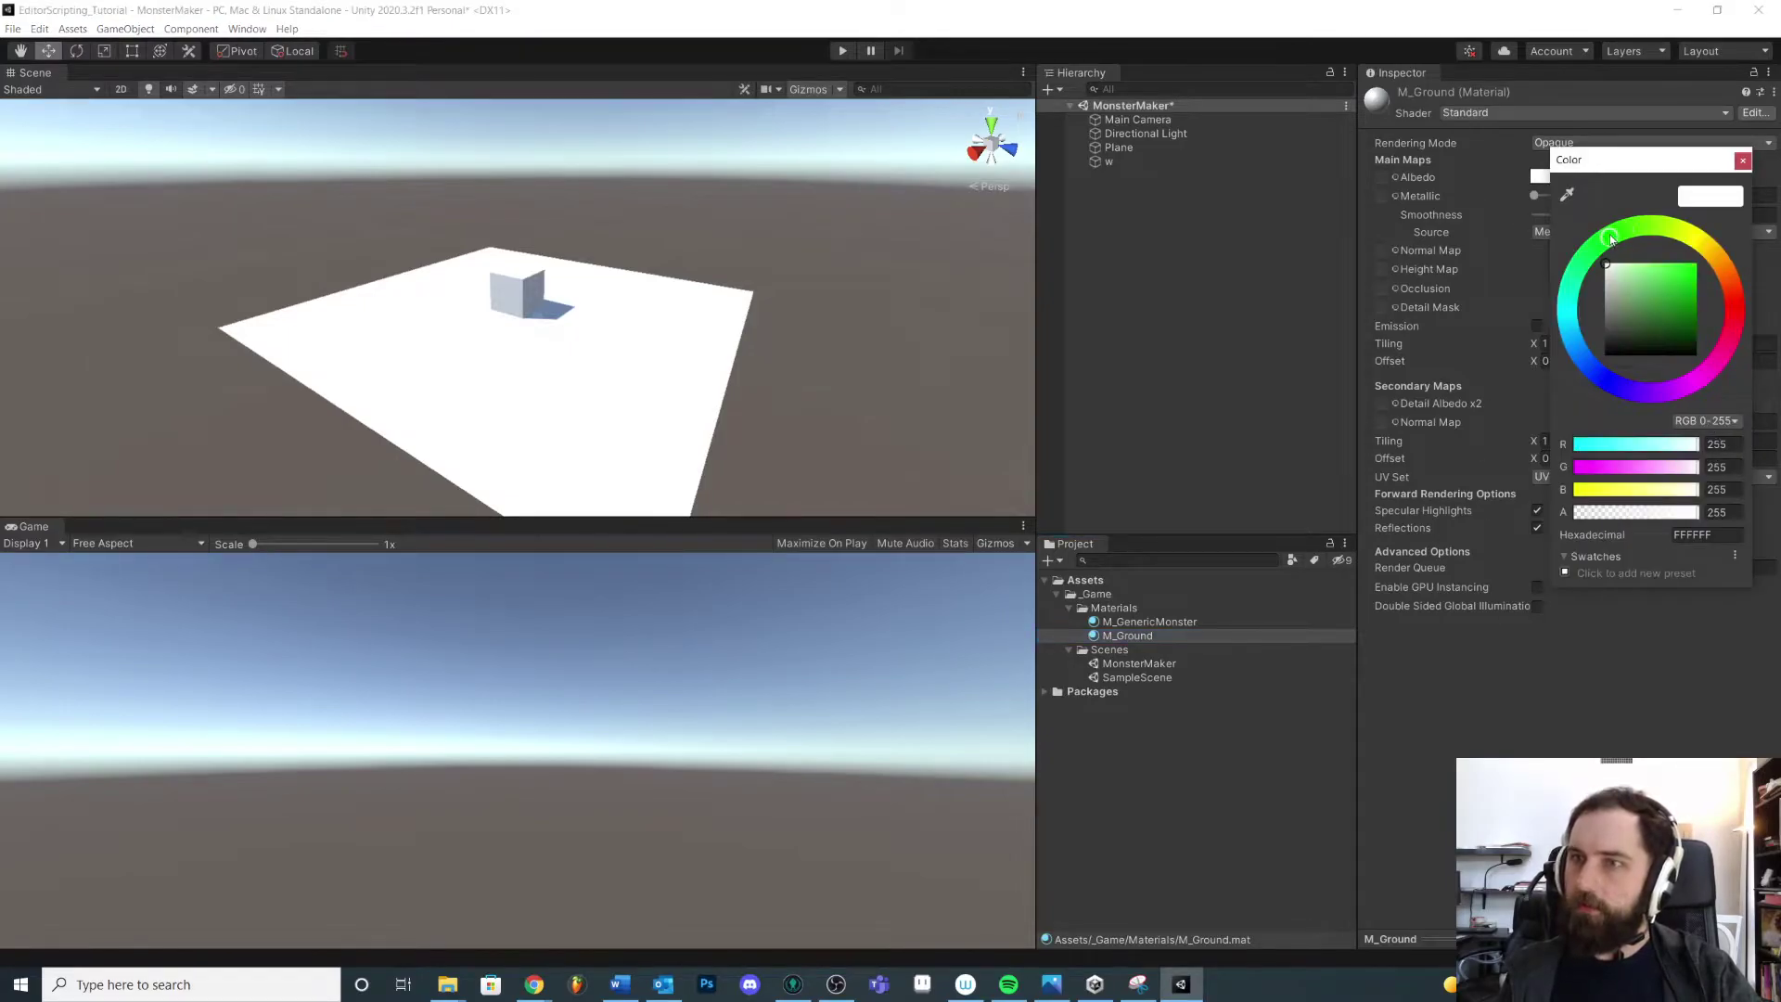
{"action": "left_click_drag", "start_coordinate": [1670, 271], "coordinate": [1685, 277]}
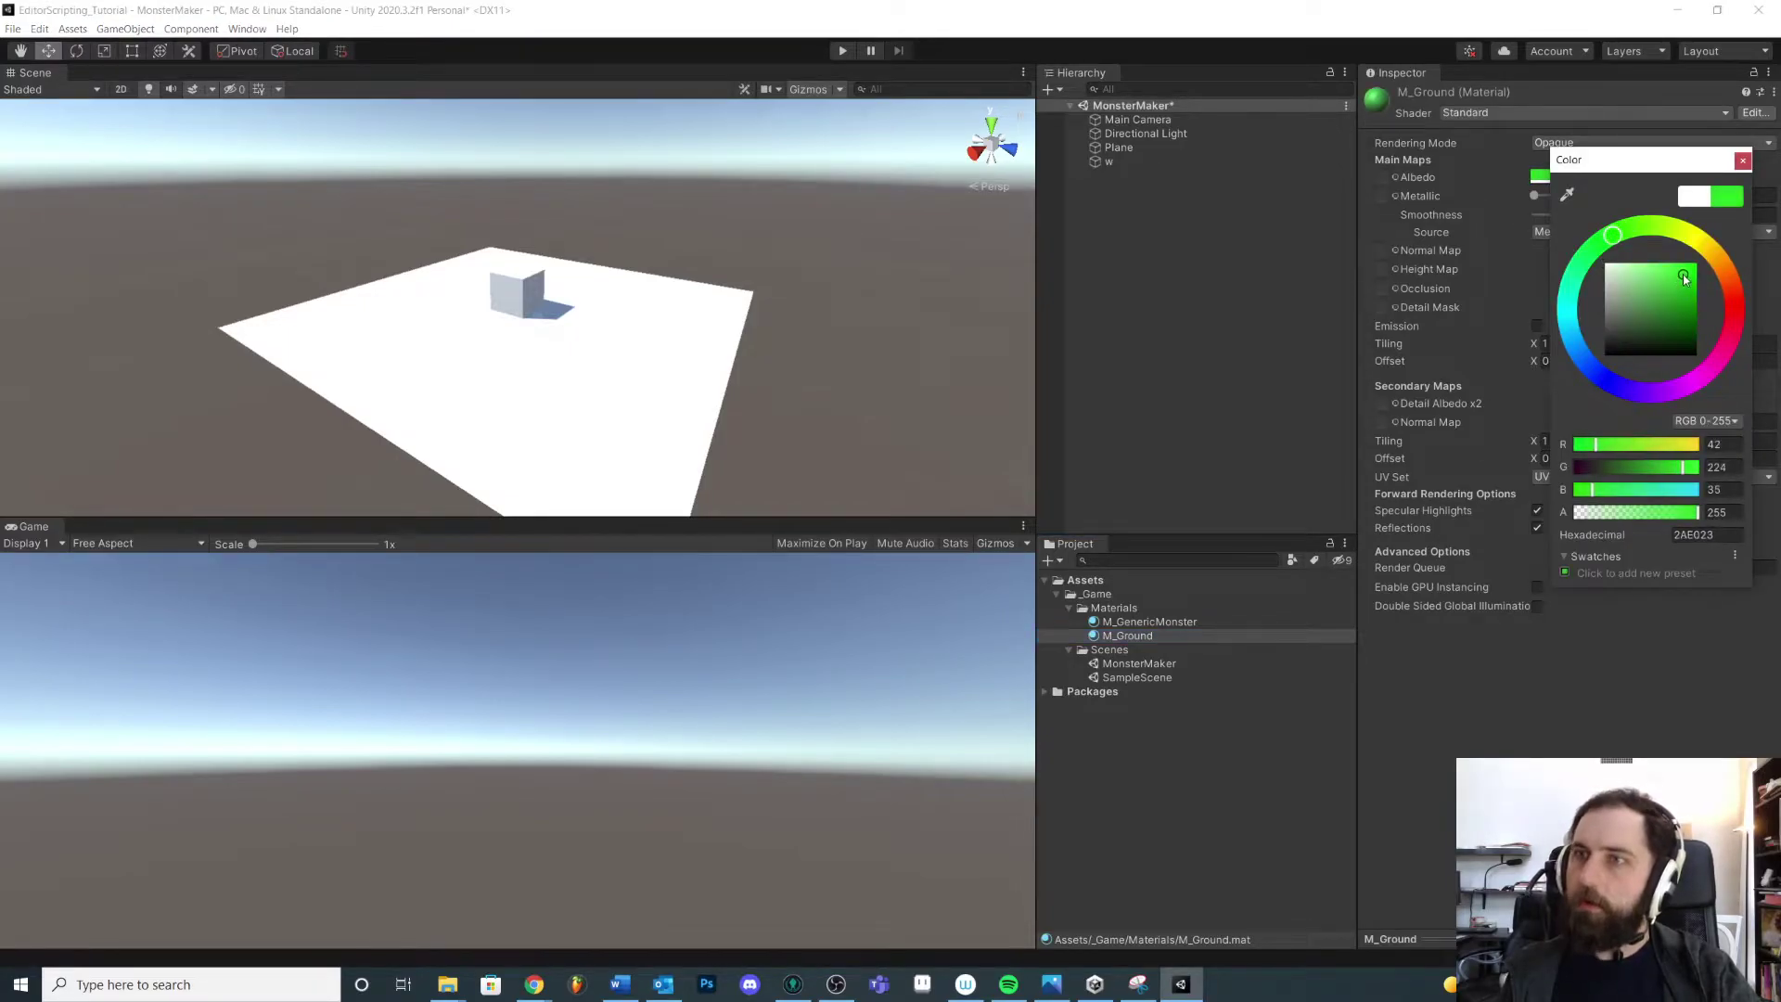
{"action": "left_click", "coordinate": [1743, 161]}
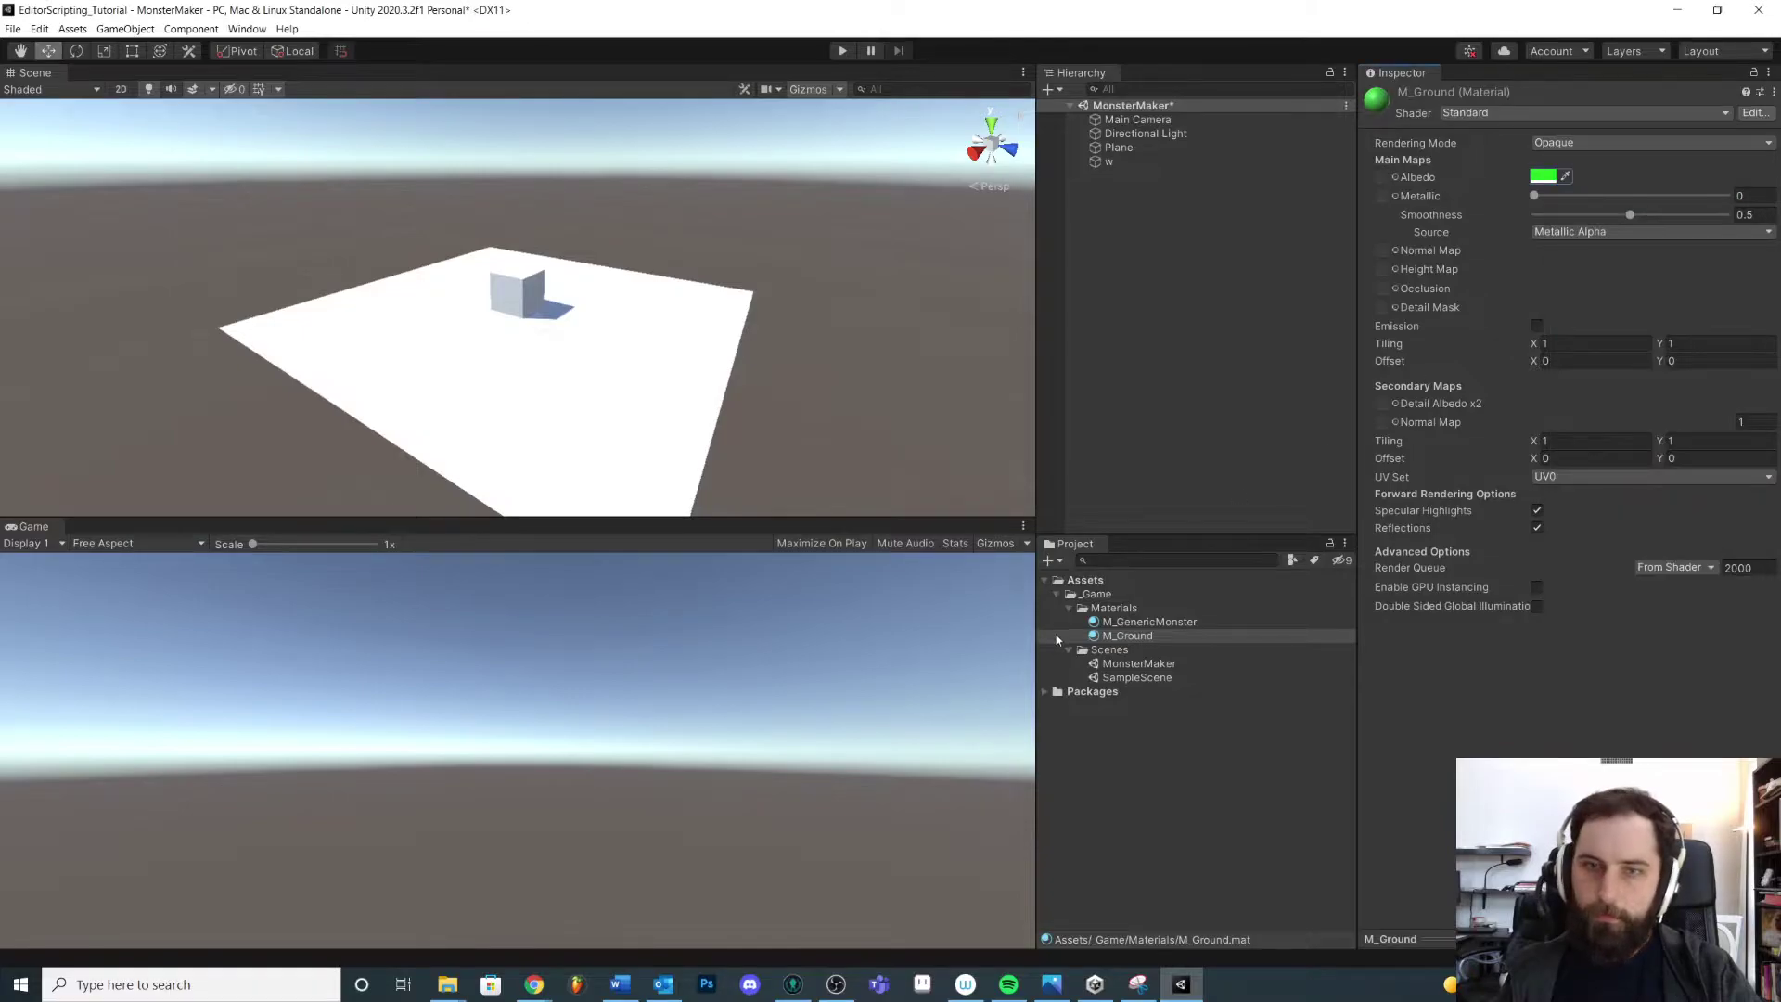
{"action": "left_click_drag", "start_coordinate": [1140, 638], "coordinate": [680, 470]}
Step: Set the albedo color of M_GenericMonster to red (EA381A) and apply the material to the cube
{"action": "left_click", "coordinate": [1163, 623]}
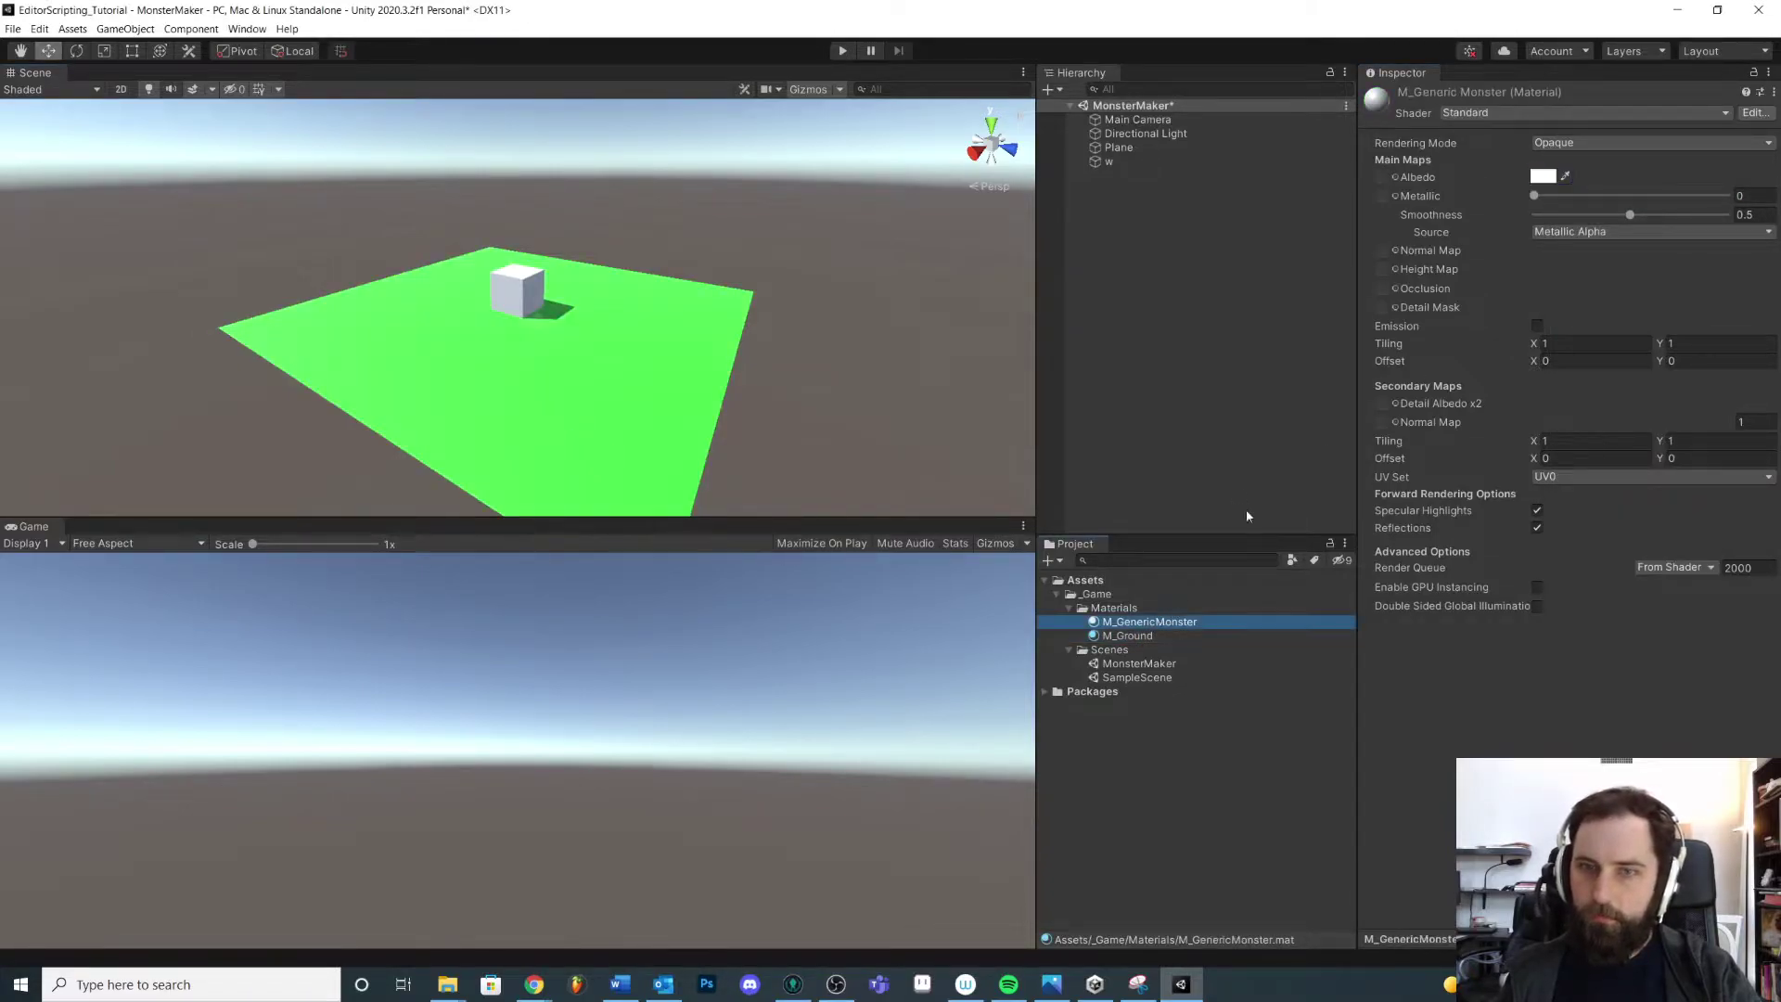
{"action": "left_click", "coordinate": [1542, 176]}
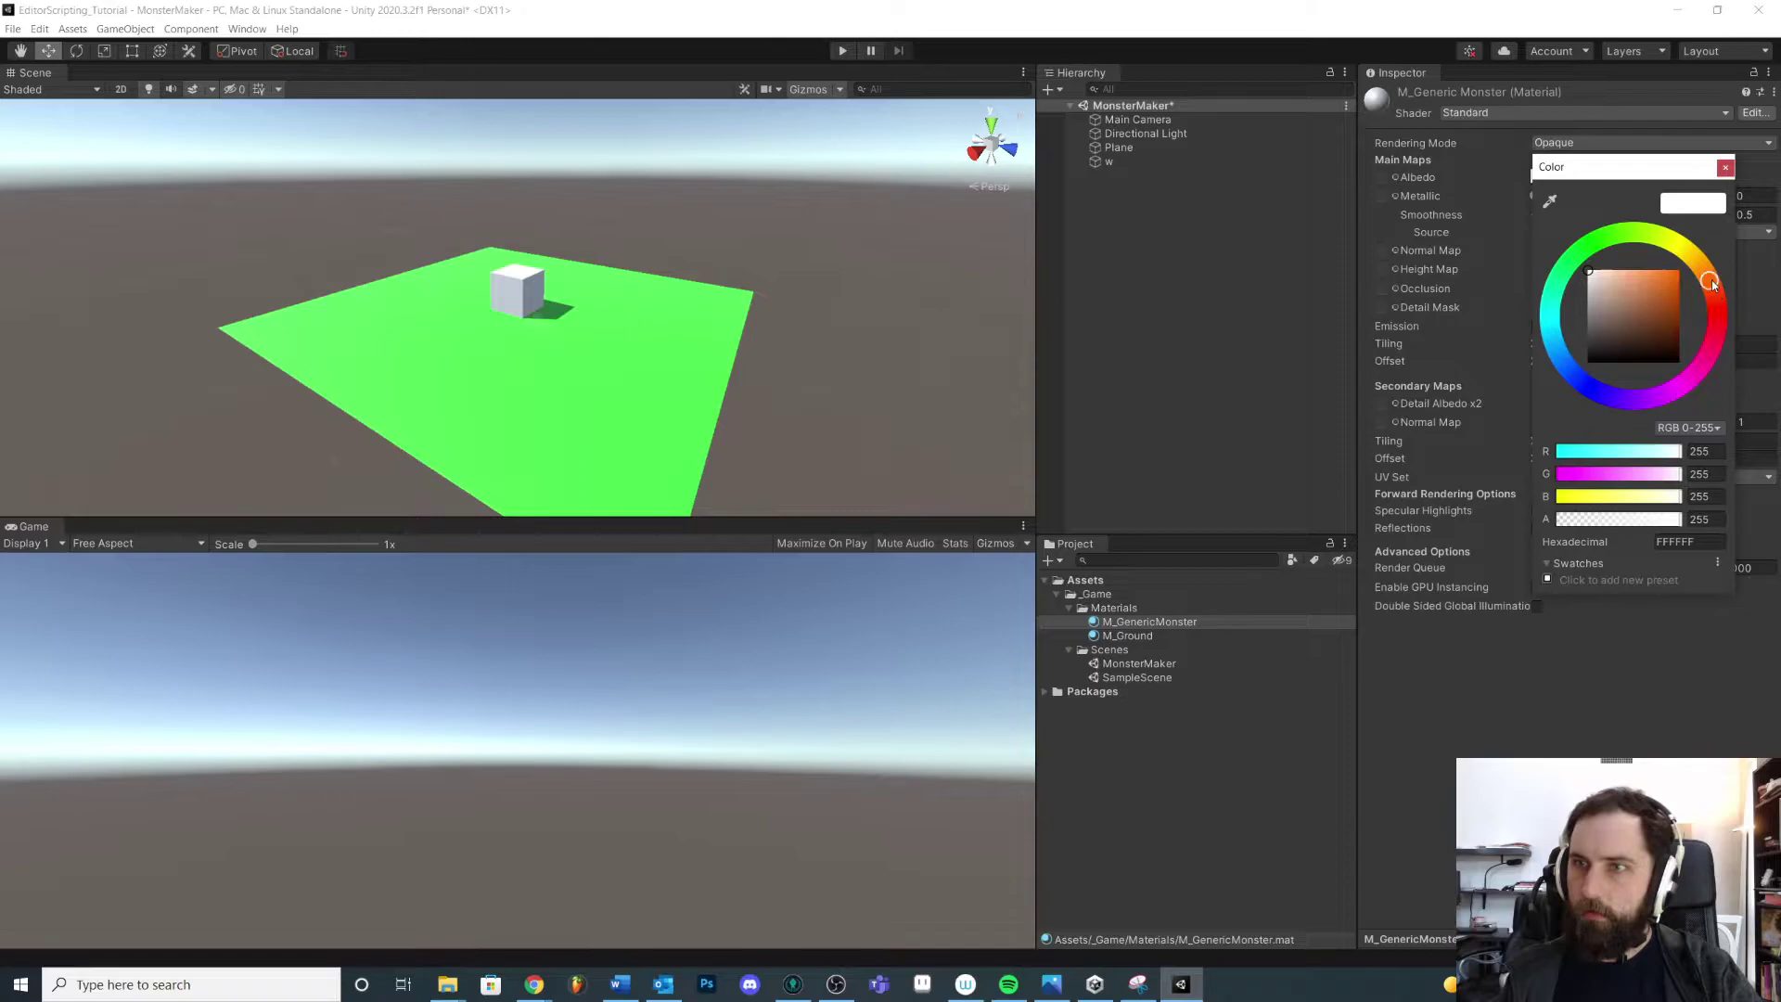
{"action": "left_click_drag", "start_coordinate": [1633, 297], "coordinate": [1672, 282]}
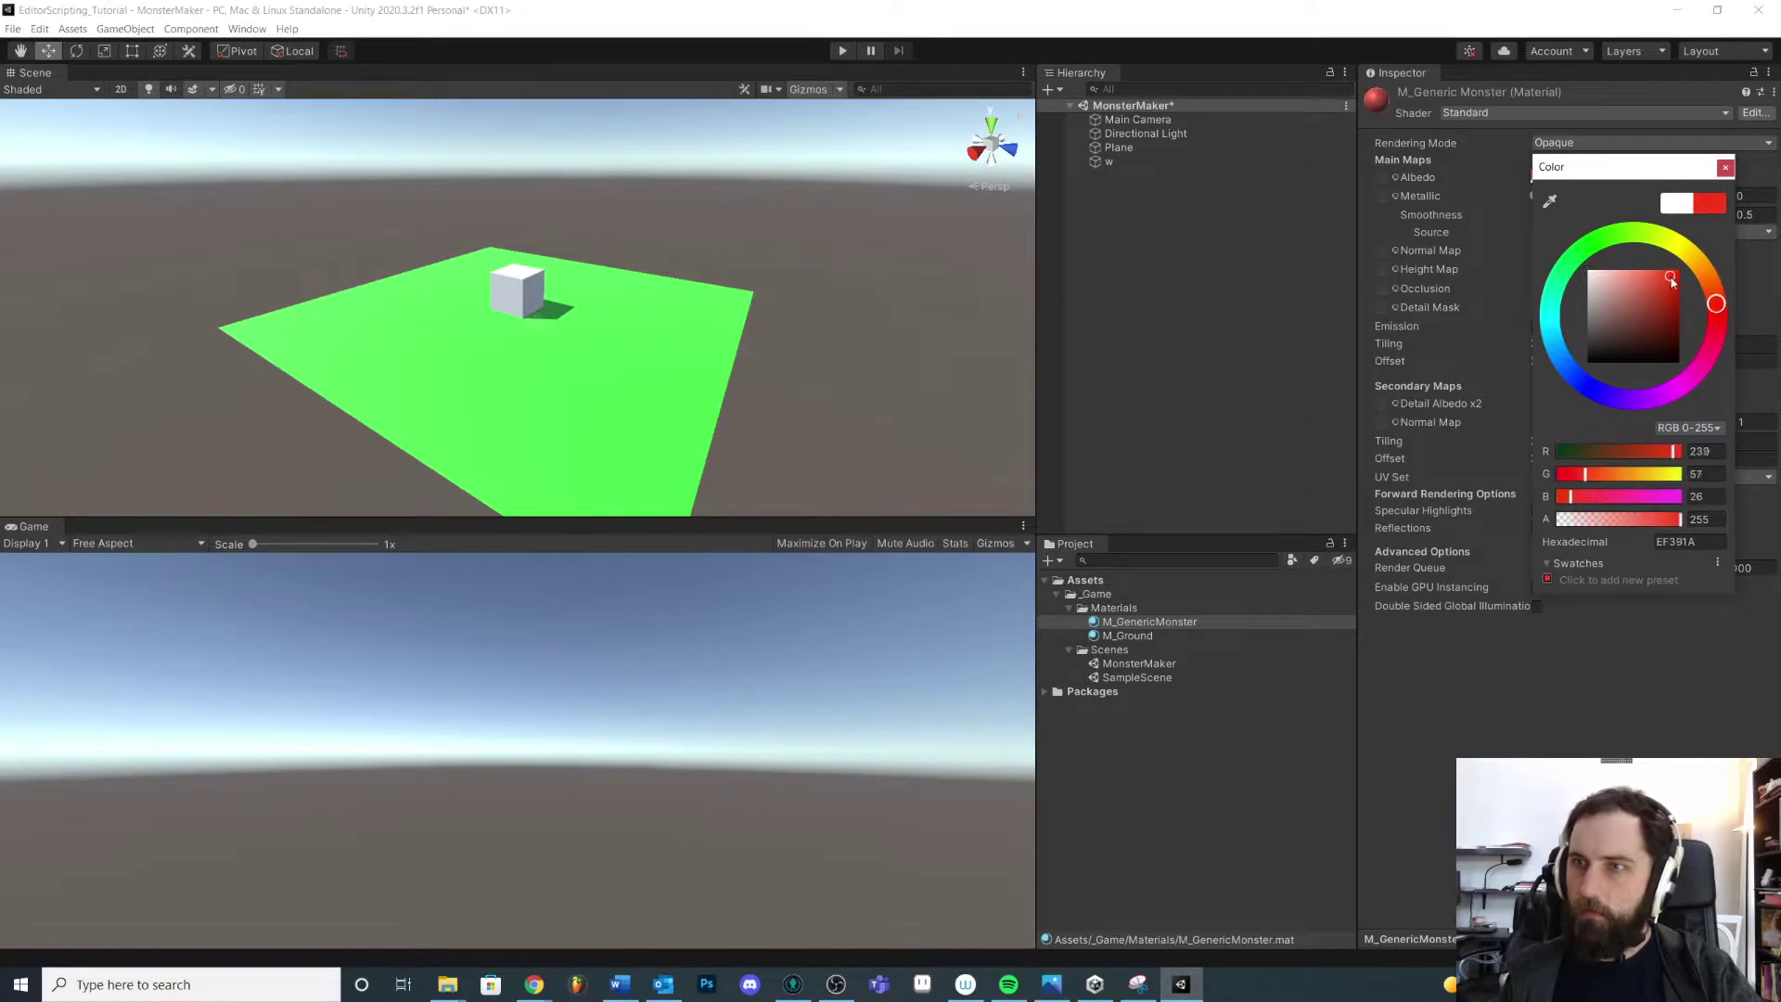
{"action": "left_click", "coordinate": [1725, 169]}
{"action": "left_click_drag", "start_coordinate": [1142, 623], "coordinate": [533, 290]}
Step: Rename the red cube object in the scene as Monster
{"action": "left_click", "coordinate": [533, 288]}
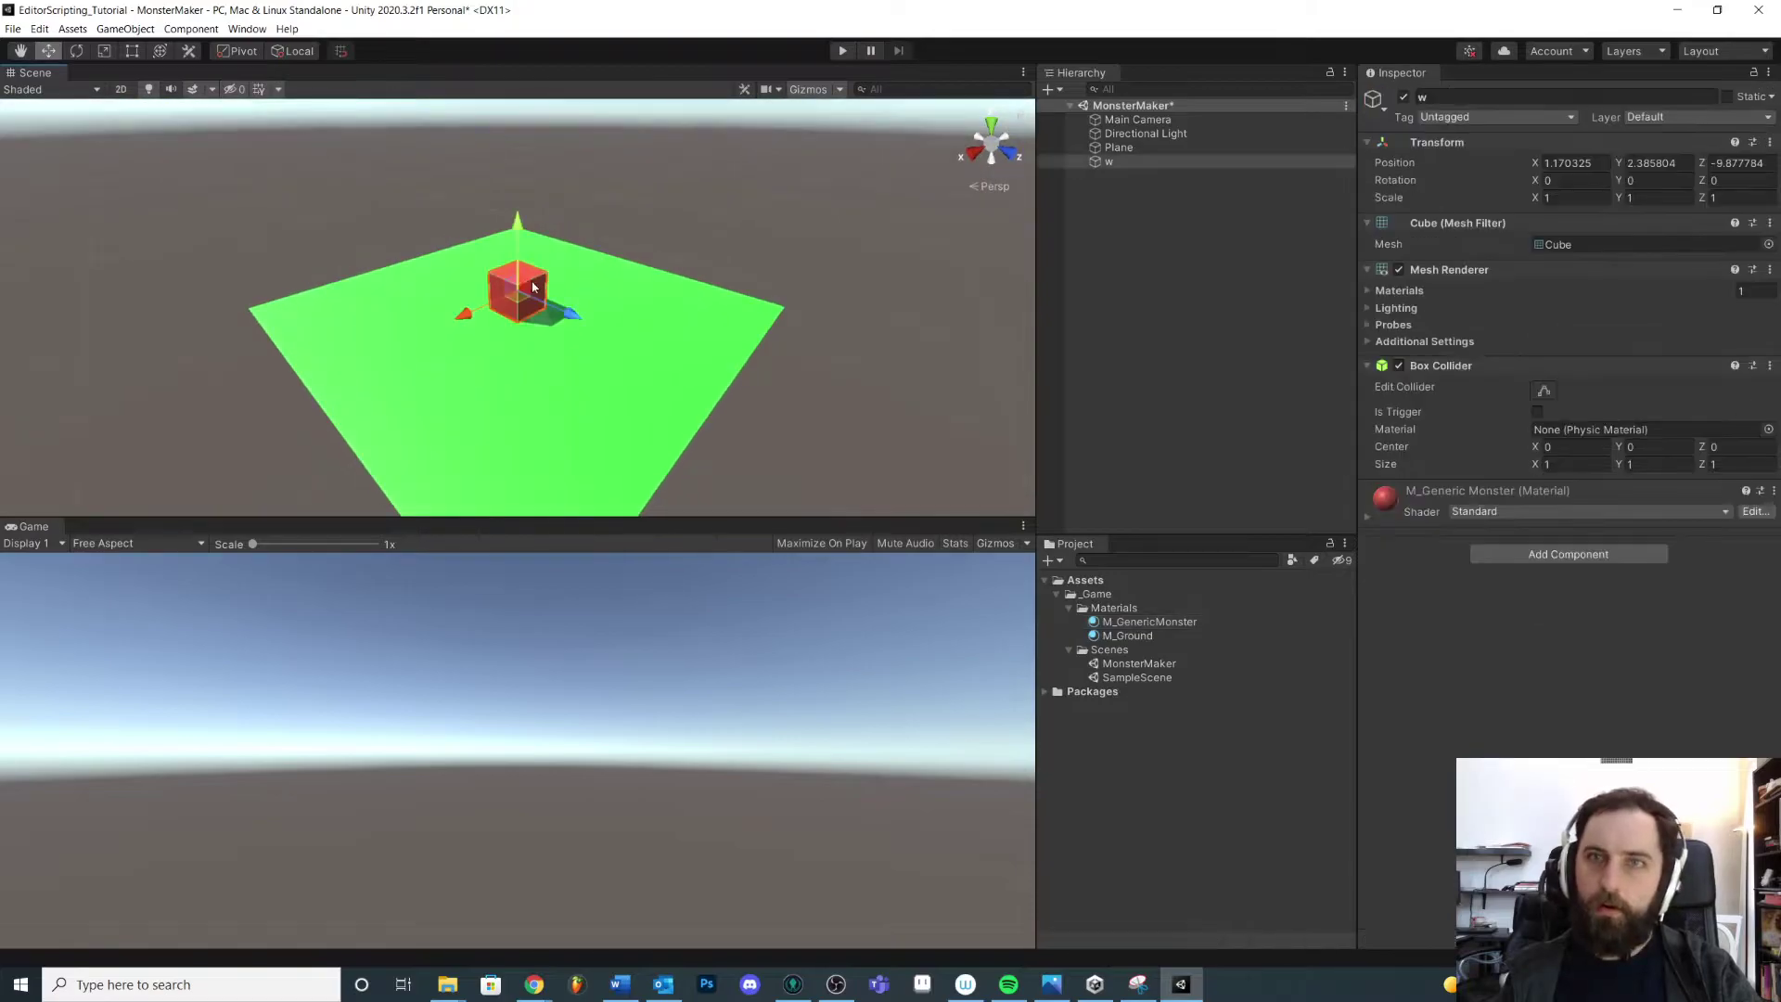
{"action": "left_click", "coordinate": [1075, 222]}
{"action": "left_click", "coordinate": [1115, 151]}
{"action": "left_click", "coordinate": [1113, 163]}
{"action": "key", "text": "F2"}
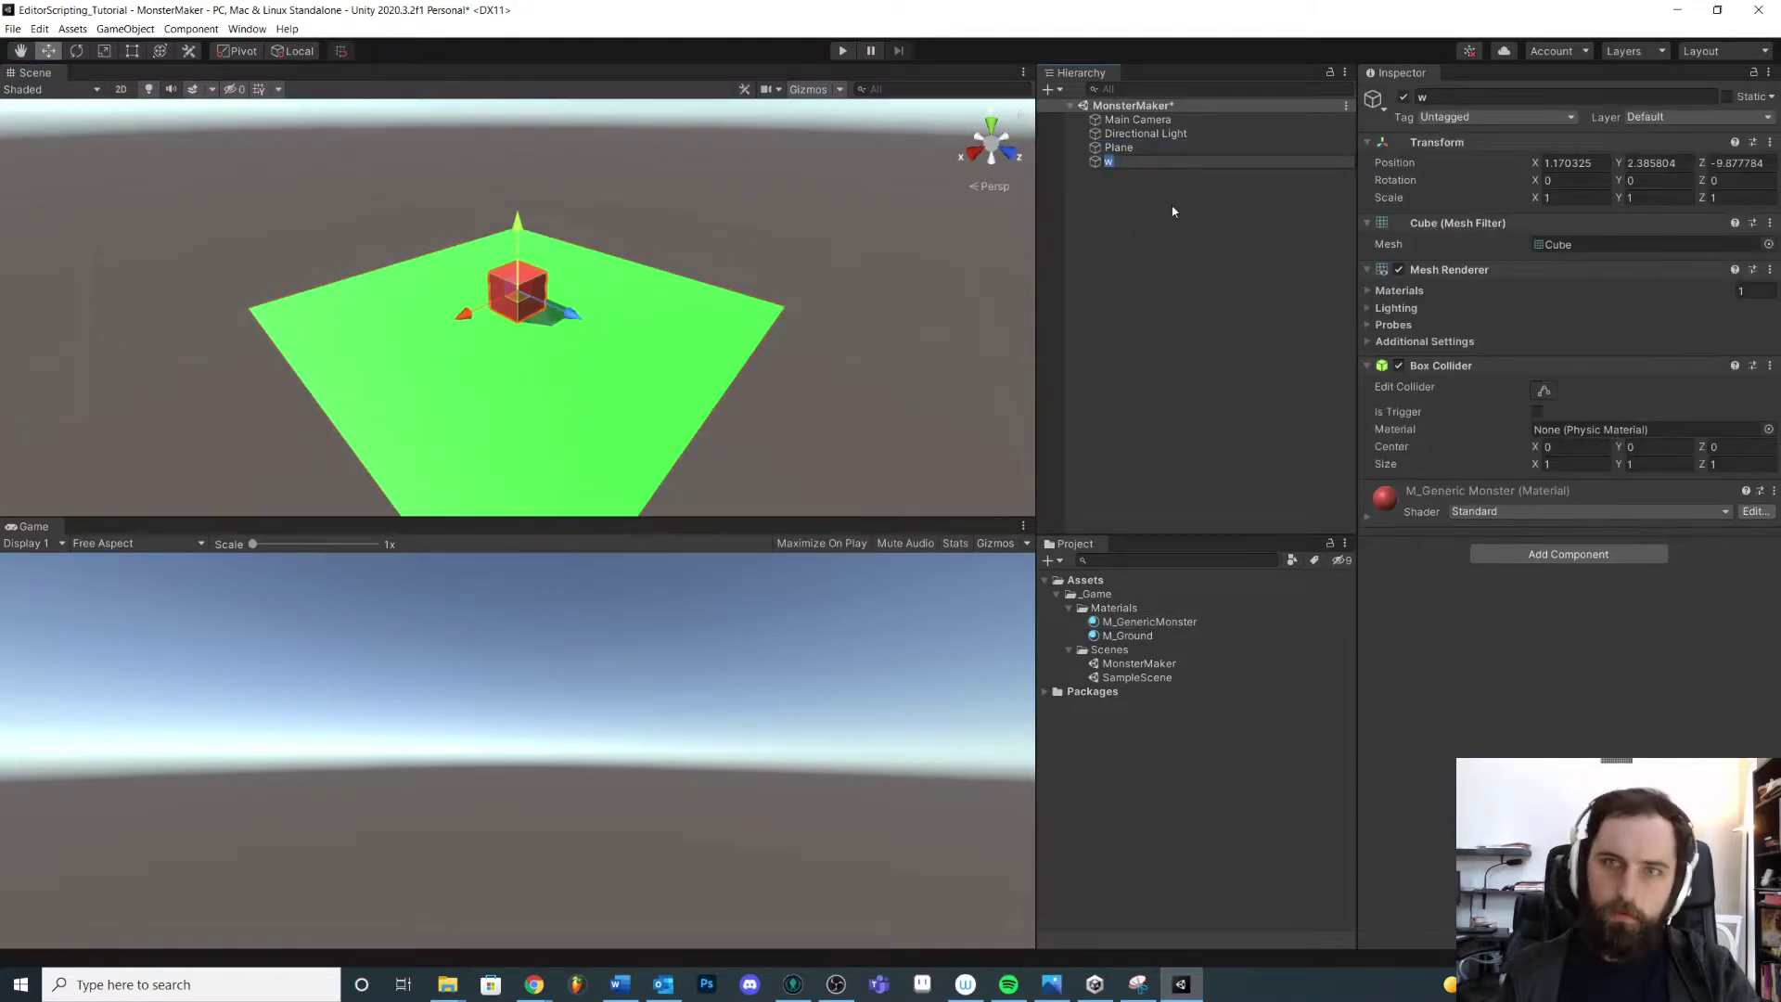
{"action": "type", "text": "Monster"}
{"action": "key", "text": "Return"}
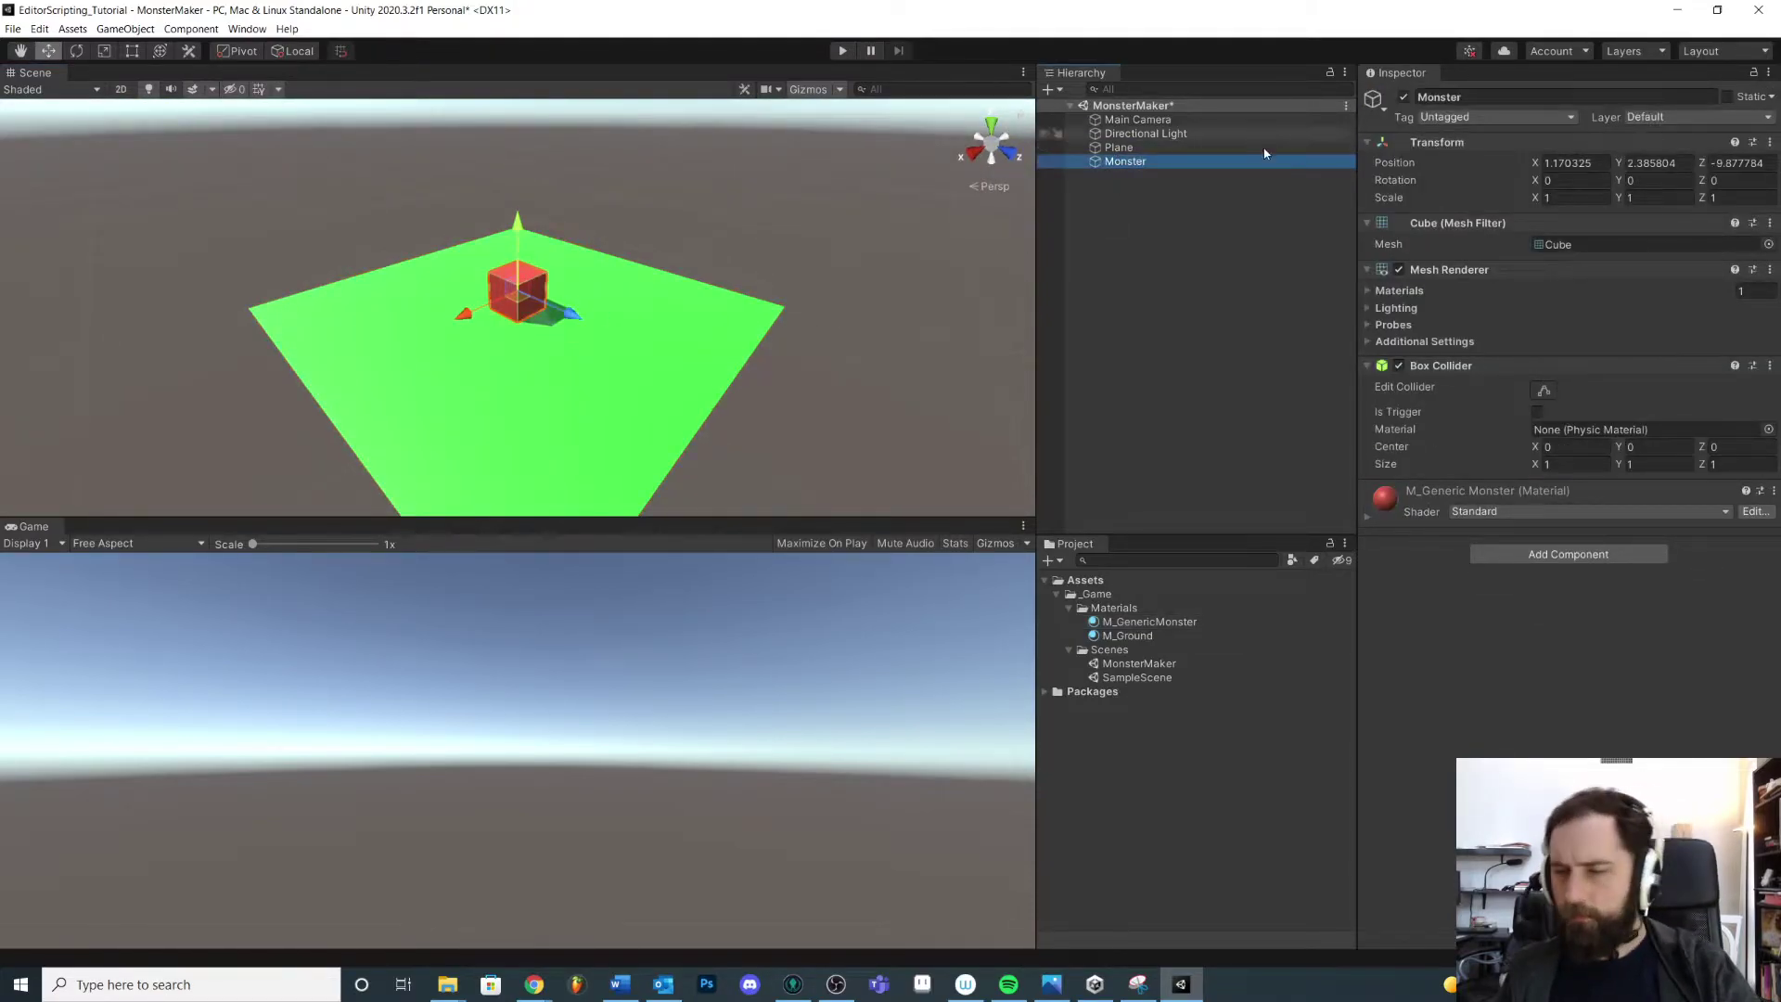
Step: Create an empty game object at the scene's root level and name it Monster
{"action": "left_click", "coordinate": [1400, 290]}
{"action": "left_click", "coordinate": [1402, 292]}
{"action": "left_click", "coordinate": [1138, 293]}
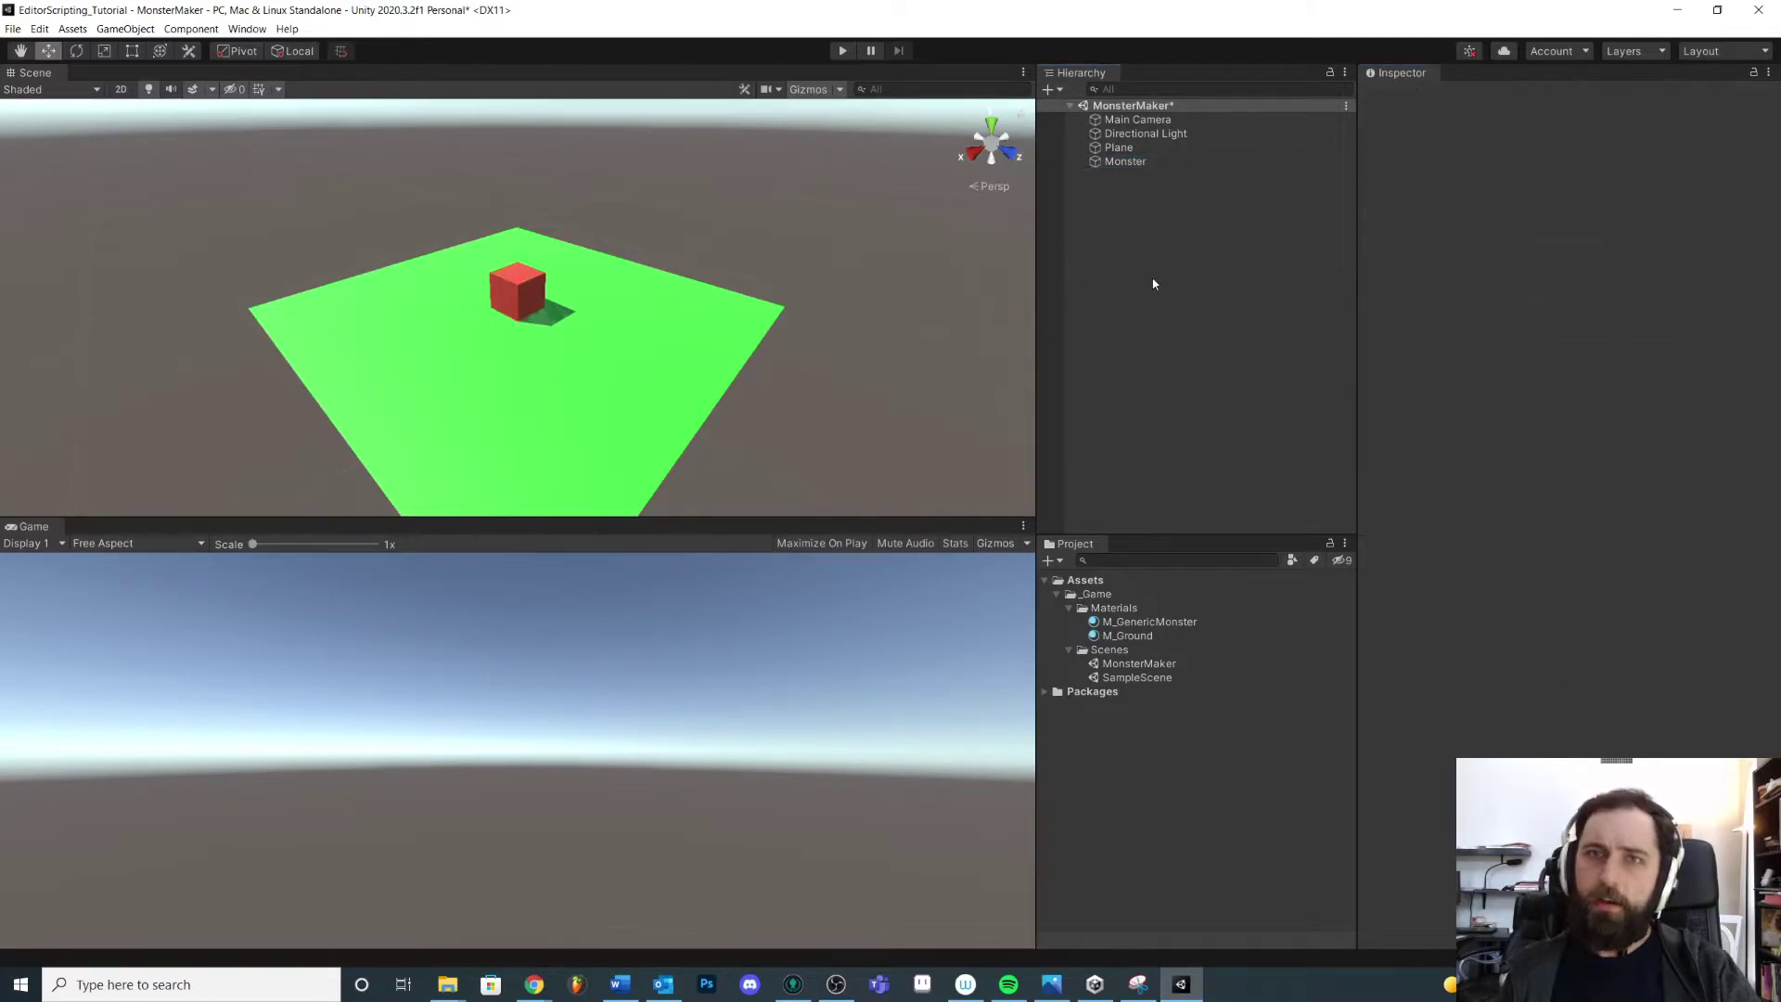
{"action": "right_click", "coordinate": [1109, 227]}
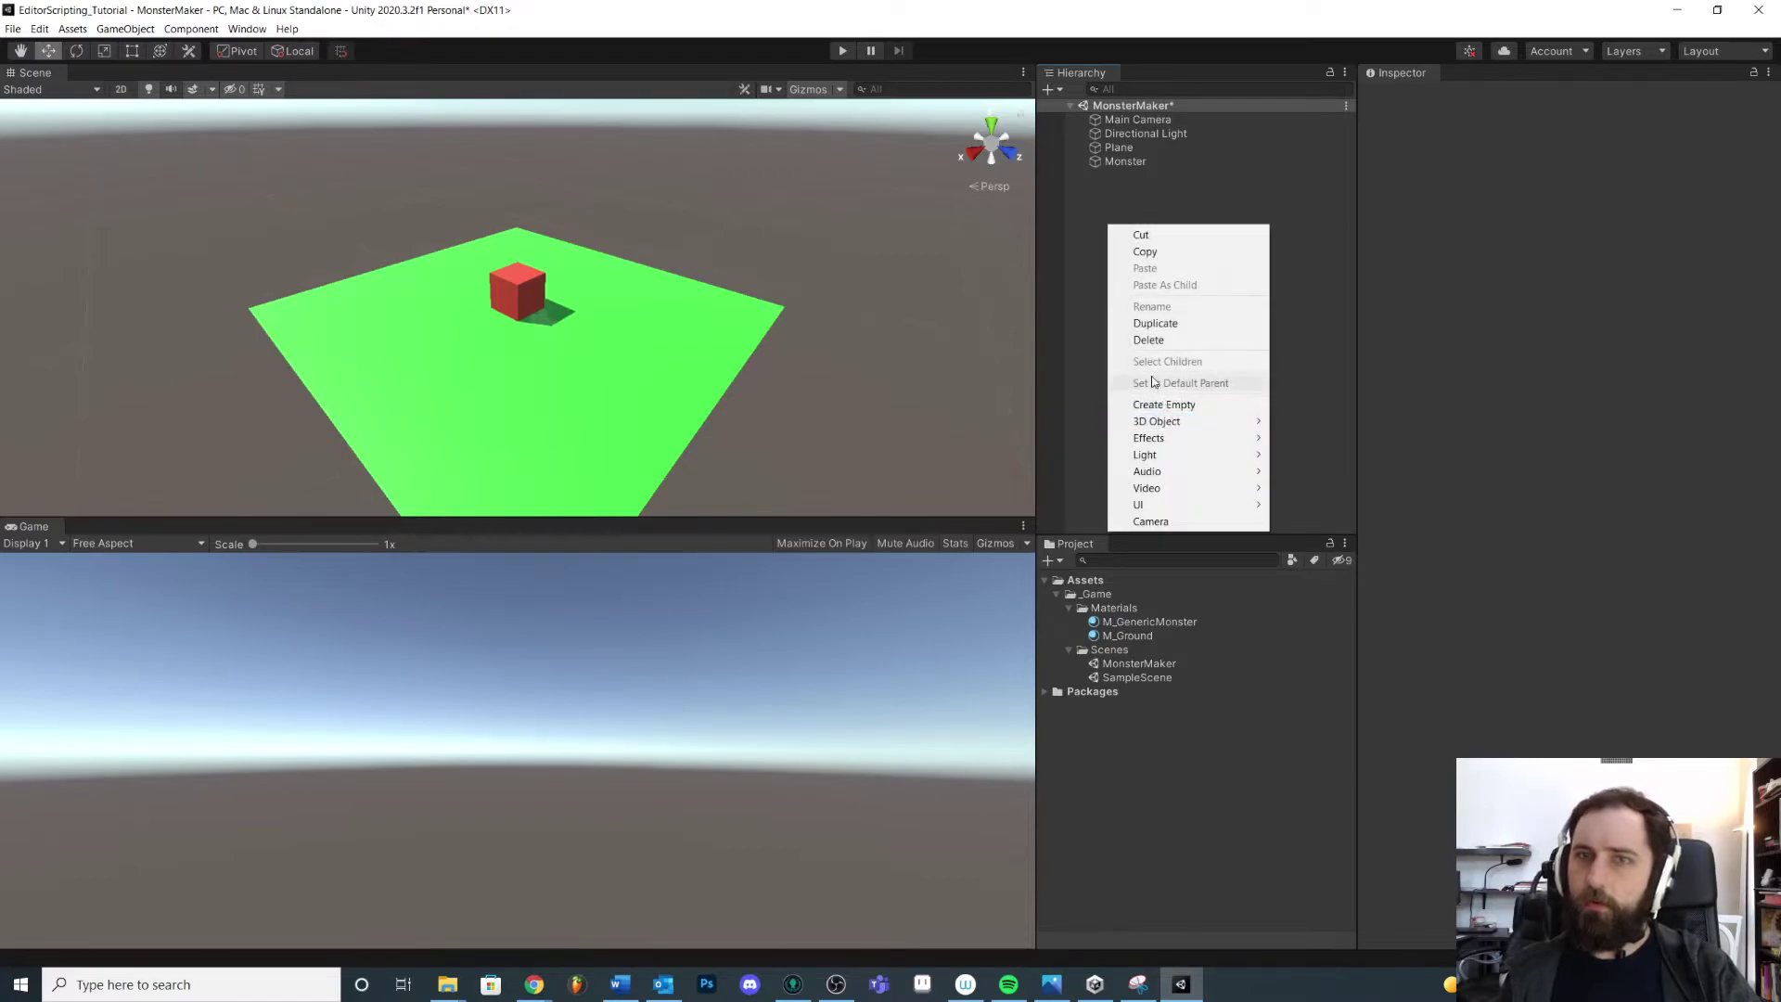
{"action": "left_click", "coordinate": [1162, 408]}
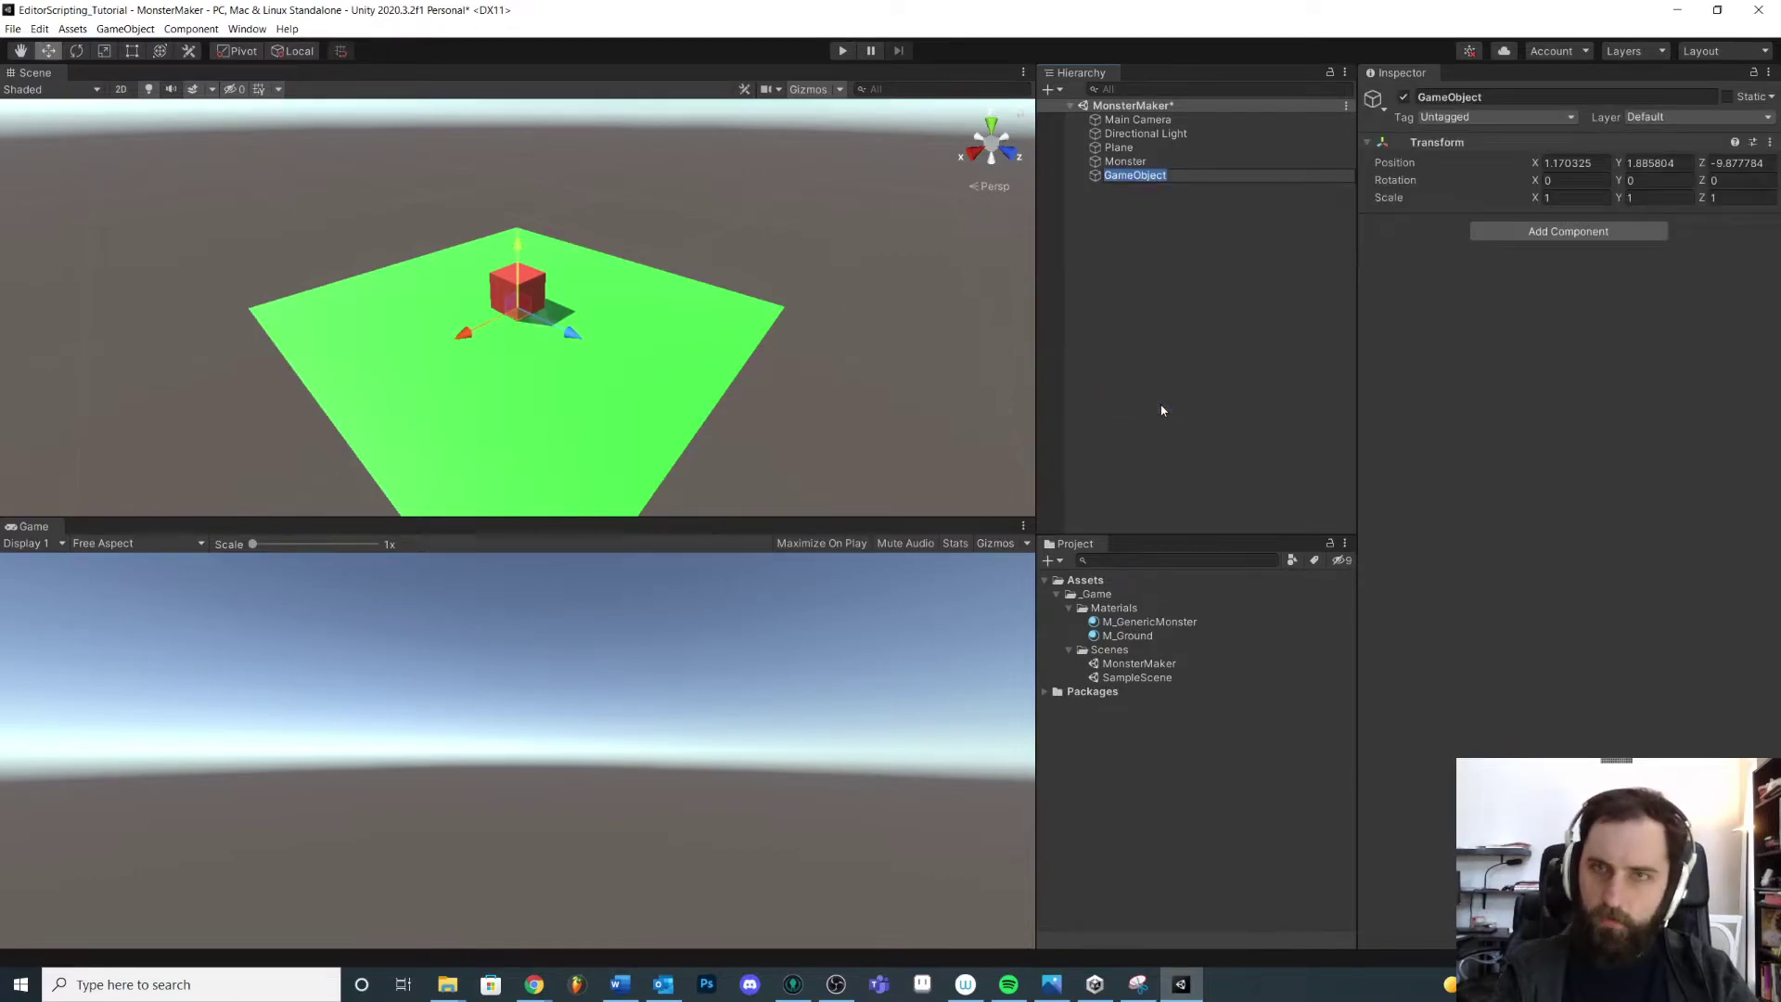
{"action": "type", "text": "Monster"}
{"action": "key", "text": "Return"}
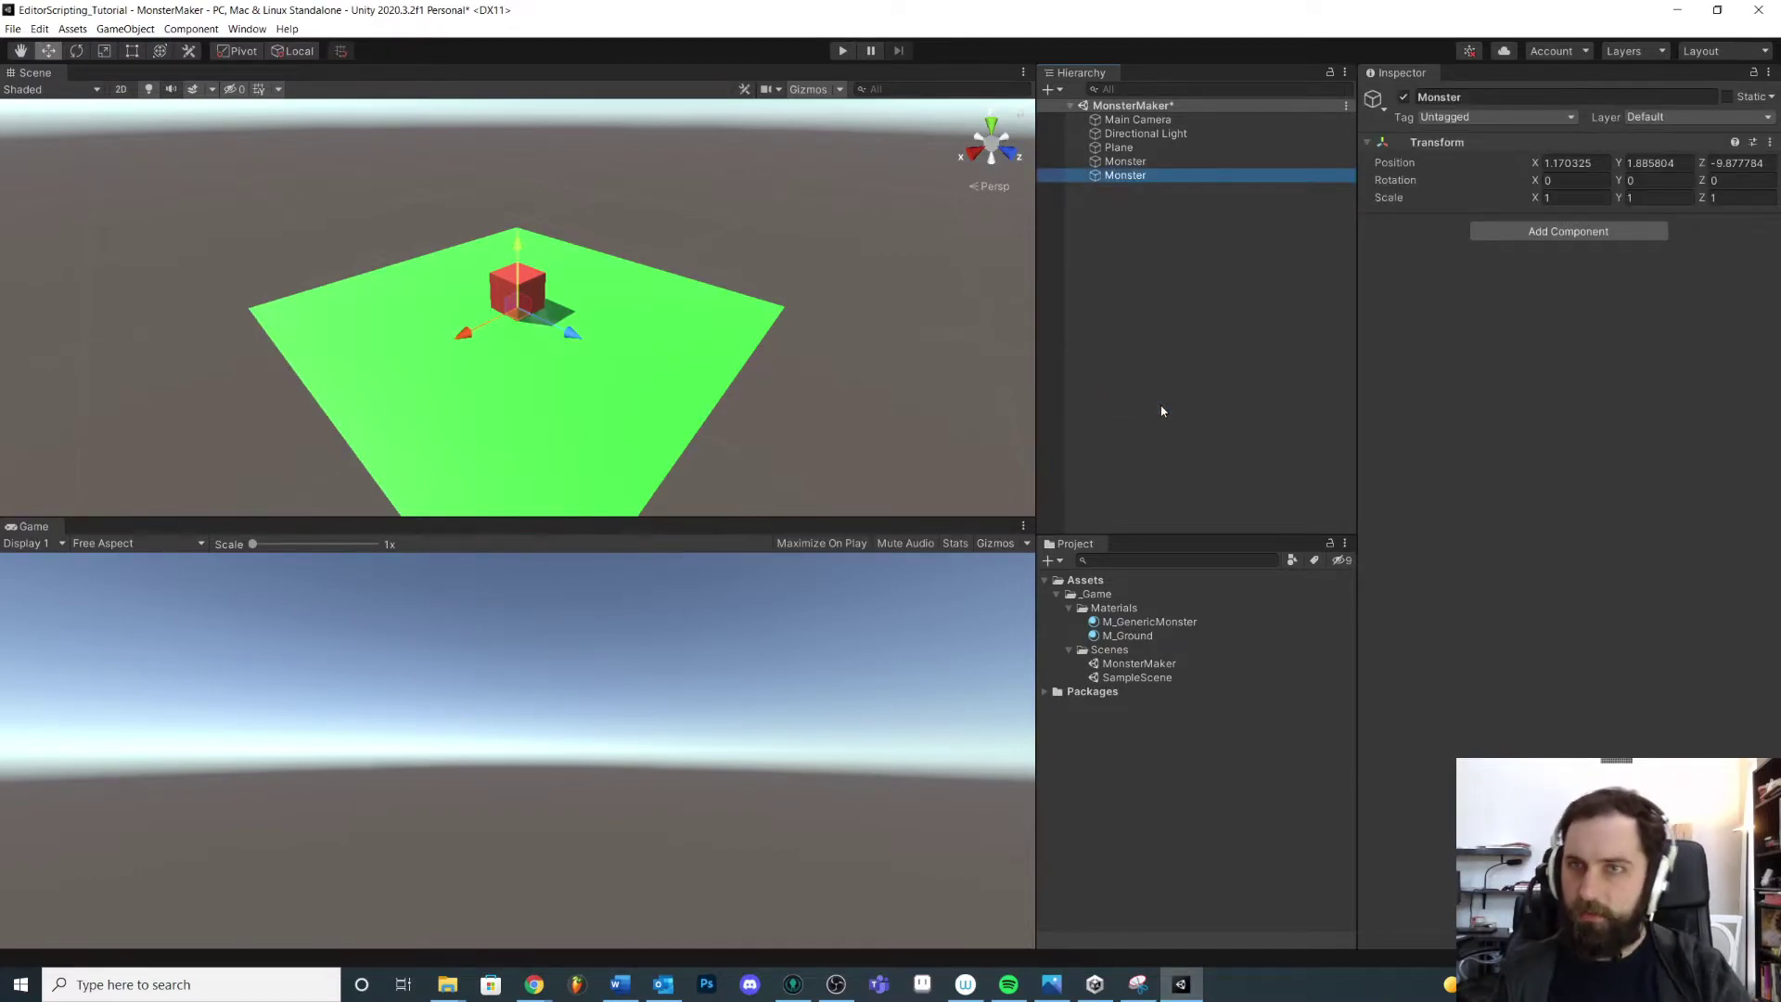
Step: Set the position of the empty Monster object to 0, 0, 0
{"action": "left_click", "coordinate": [1568, 162]}
{"action": "type", "text": "0"}
{"action": "key", "text": "Tab"}
{"action": "type", "text": "0"}
{"action": "key", "text": "Tab"}
{"action": "type", "text": "90"}
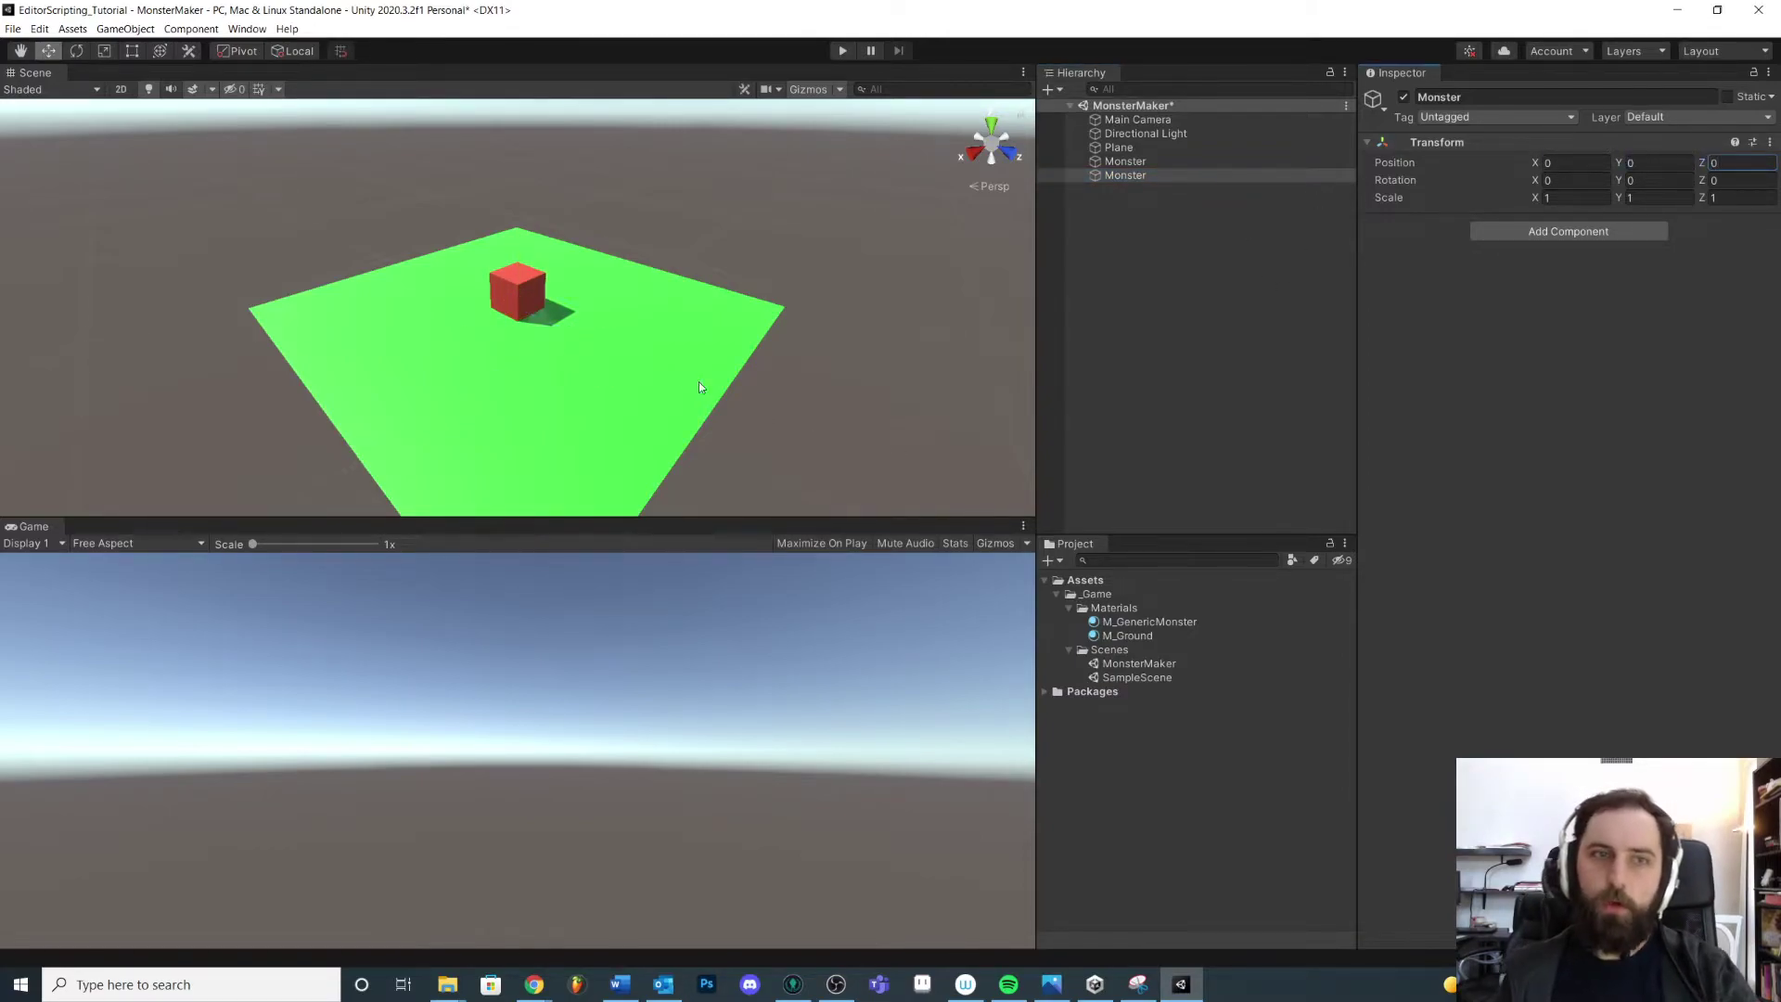
Step: Examine where the empty Monster object sits in the scene relative to the red cube and the plane
{"action": "left_click", "coordinate": [1126, 162]}
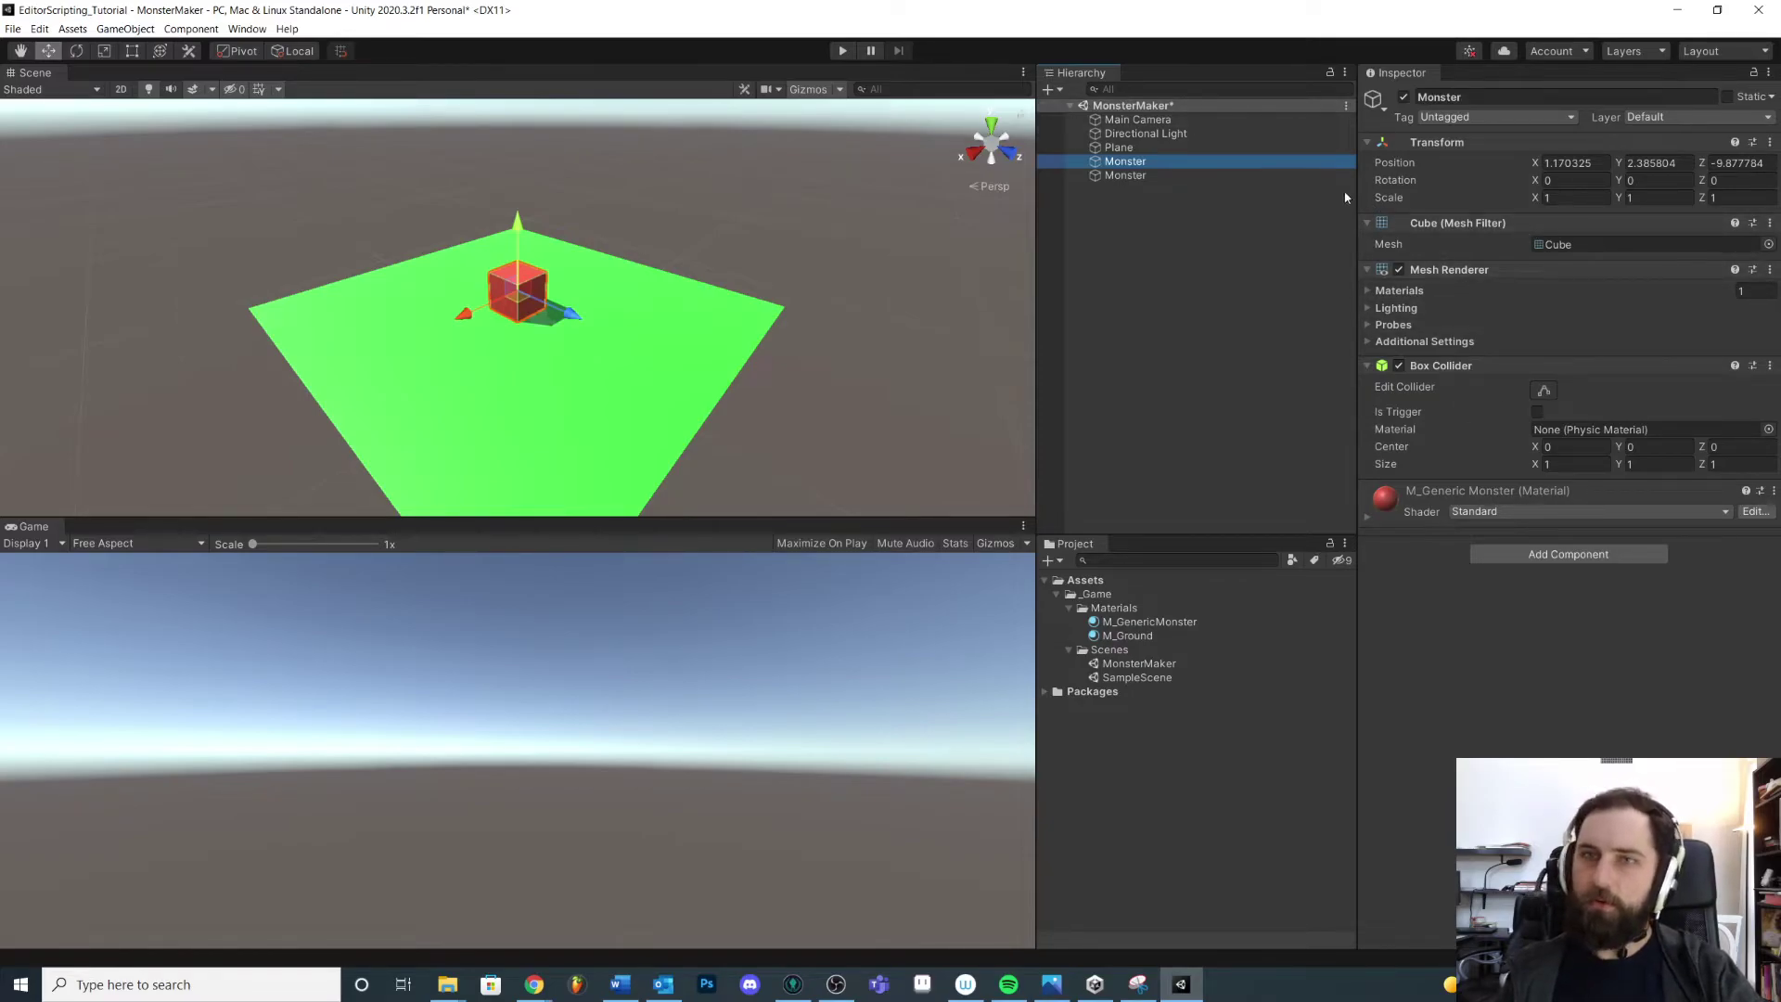
{"action": "left_click", "coordinate": [1160, 176]}
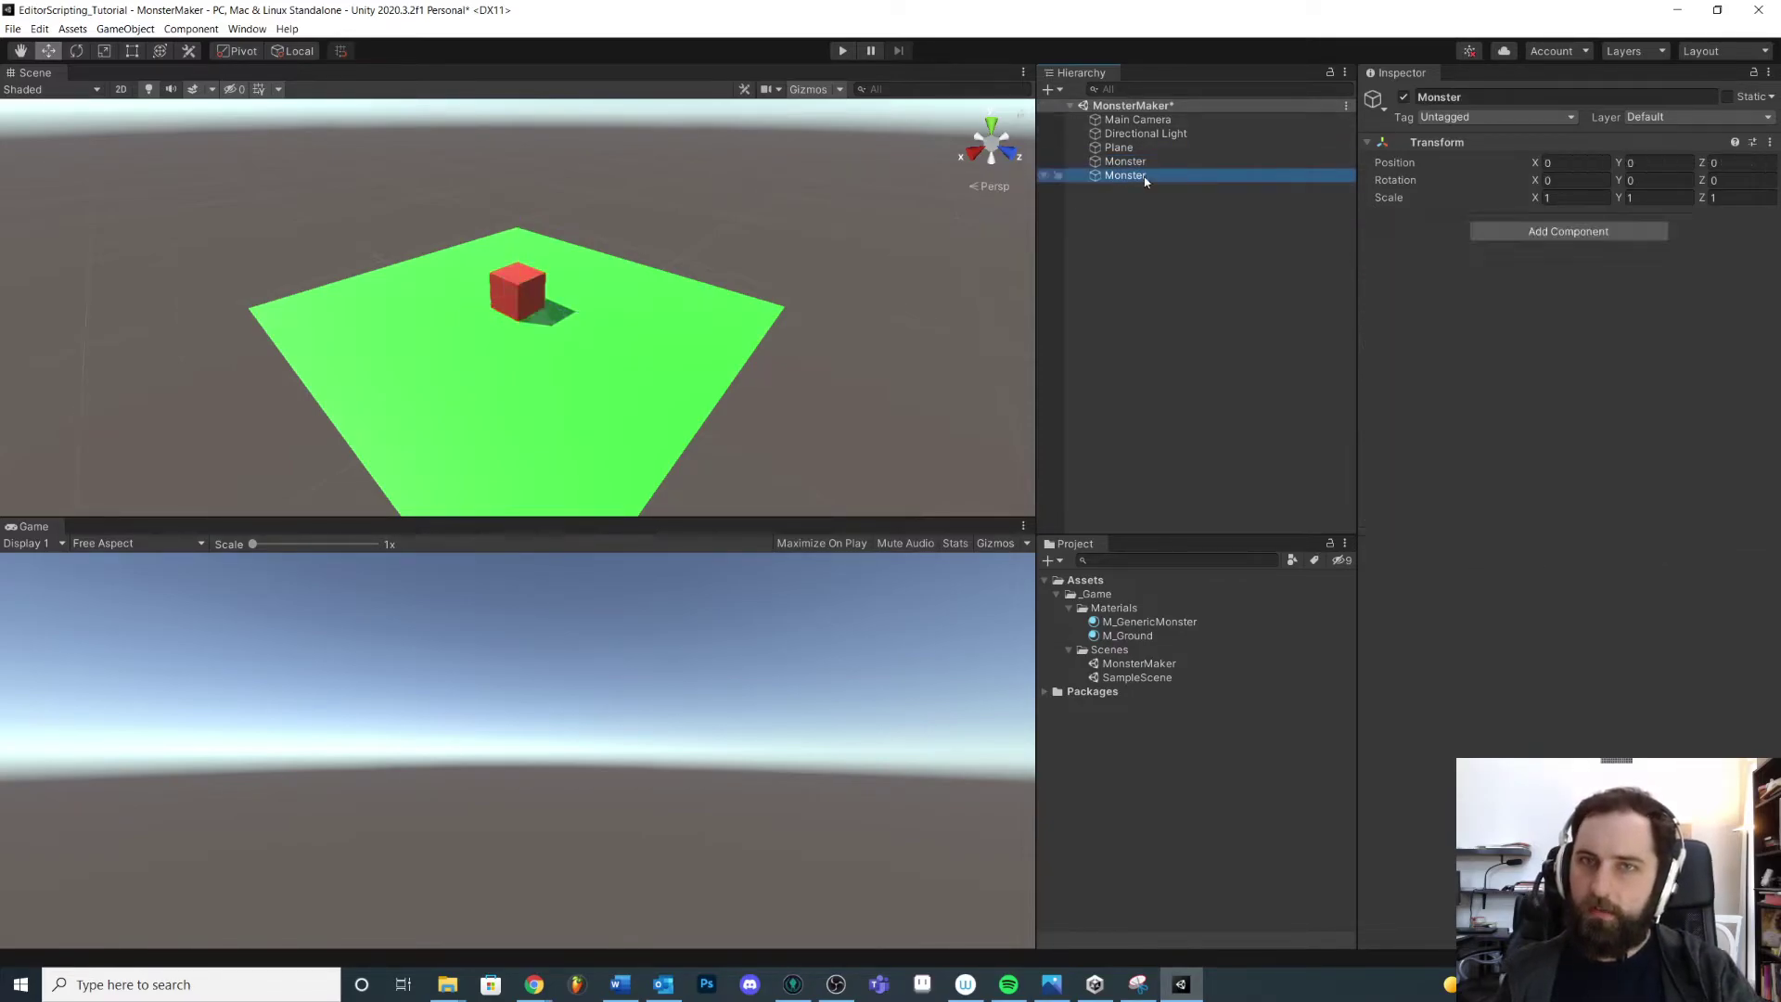
{"action": "left_click_drag", "start_coordinate": [492, 399], "coordinate": [880, 372], "text": "alt"}
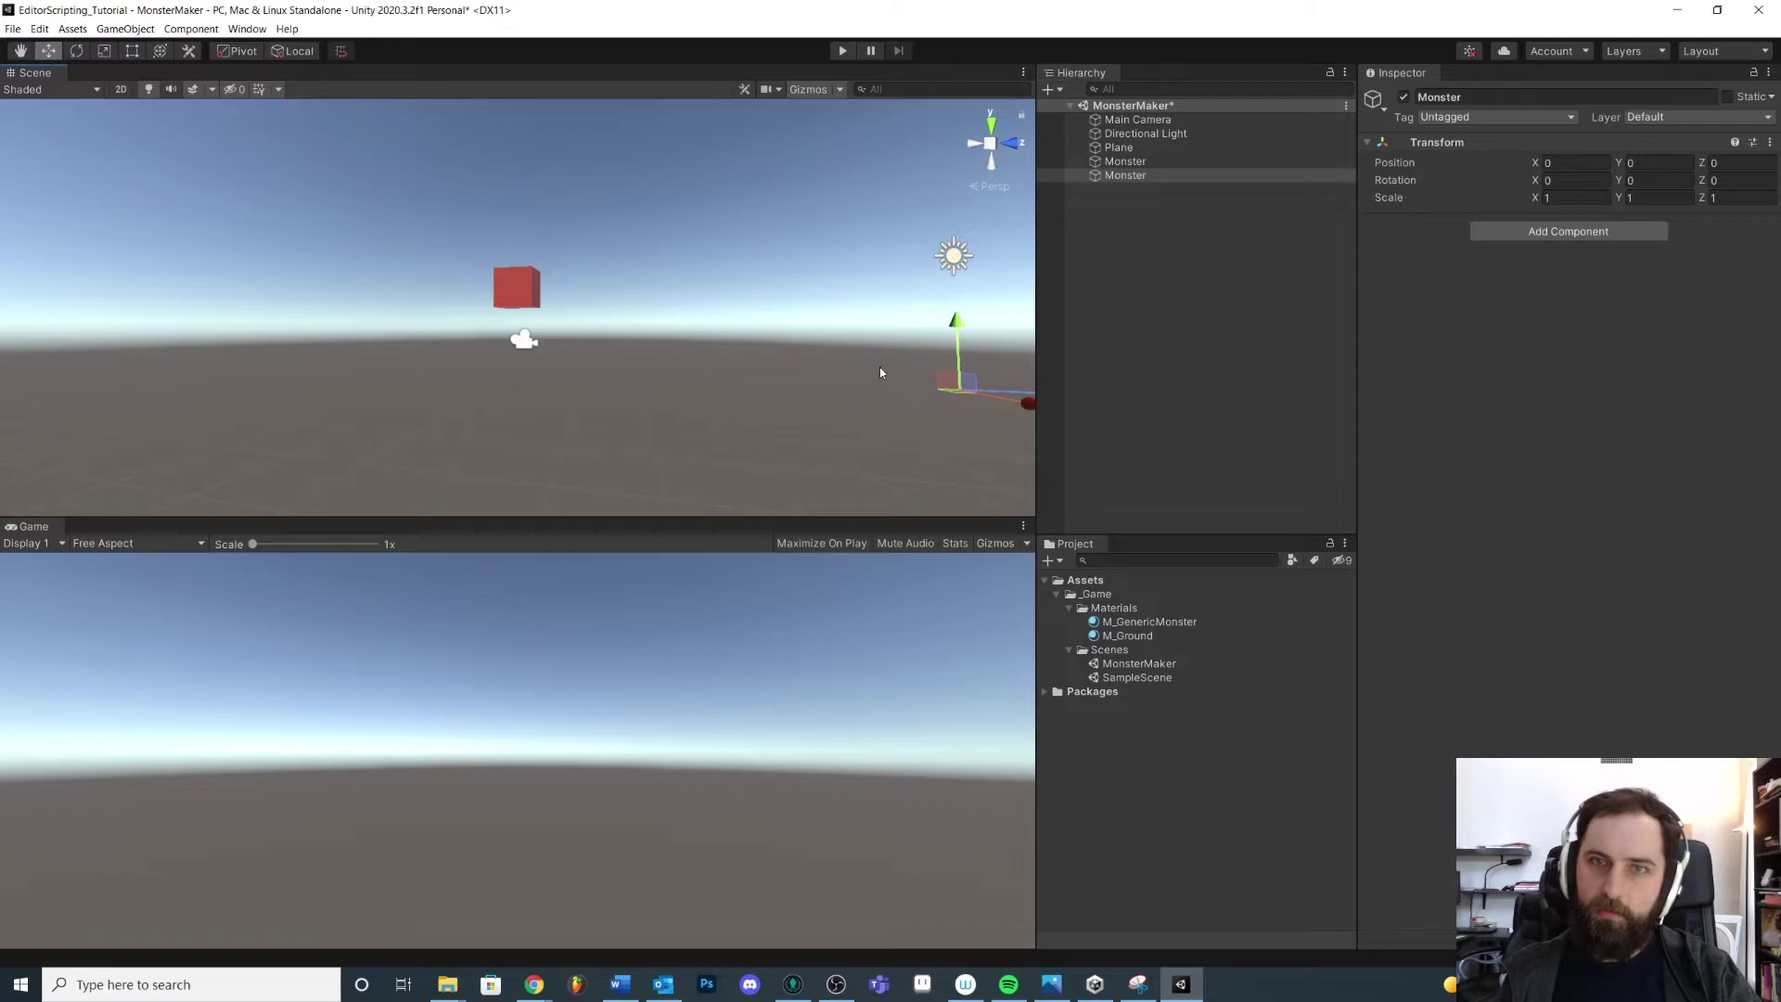
{"action": "left_click", "coordinate": [1139, 190]}
{"action": "left_click", "coordinate": [1135, 177]}
{"action": "left_click_drag", "start_coordinate": [782, 281], "coordinate": [761, 336], "text": "alt"}
{"action": "right_click_drag", "start_coordinate": [761, 336], "coordinate": [547, 267], "text": "alt"}
{"action": "left_click_drag", "start_coordinate": [558, 324], "coordinate": [491, 297], "text": "alt"}
{"action": "left_click", "coordinate": [1143, 162]}
Step: Set the position of the green plane to 0, 0, 0
{"action": "left_click", "coordinate": [1120, 147]}
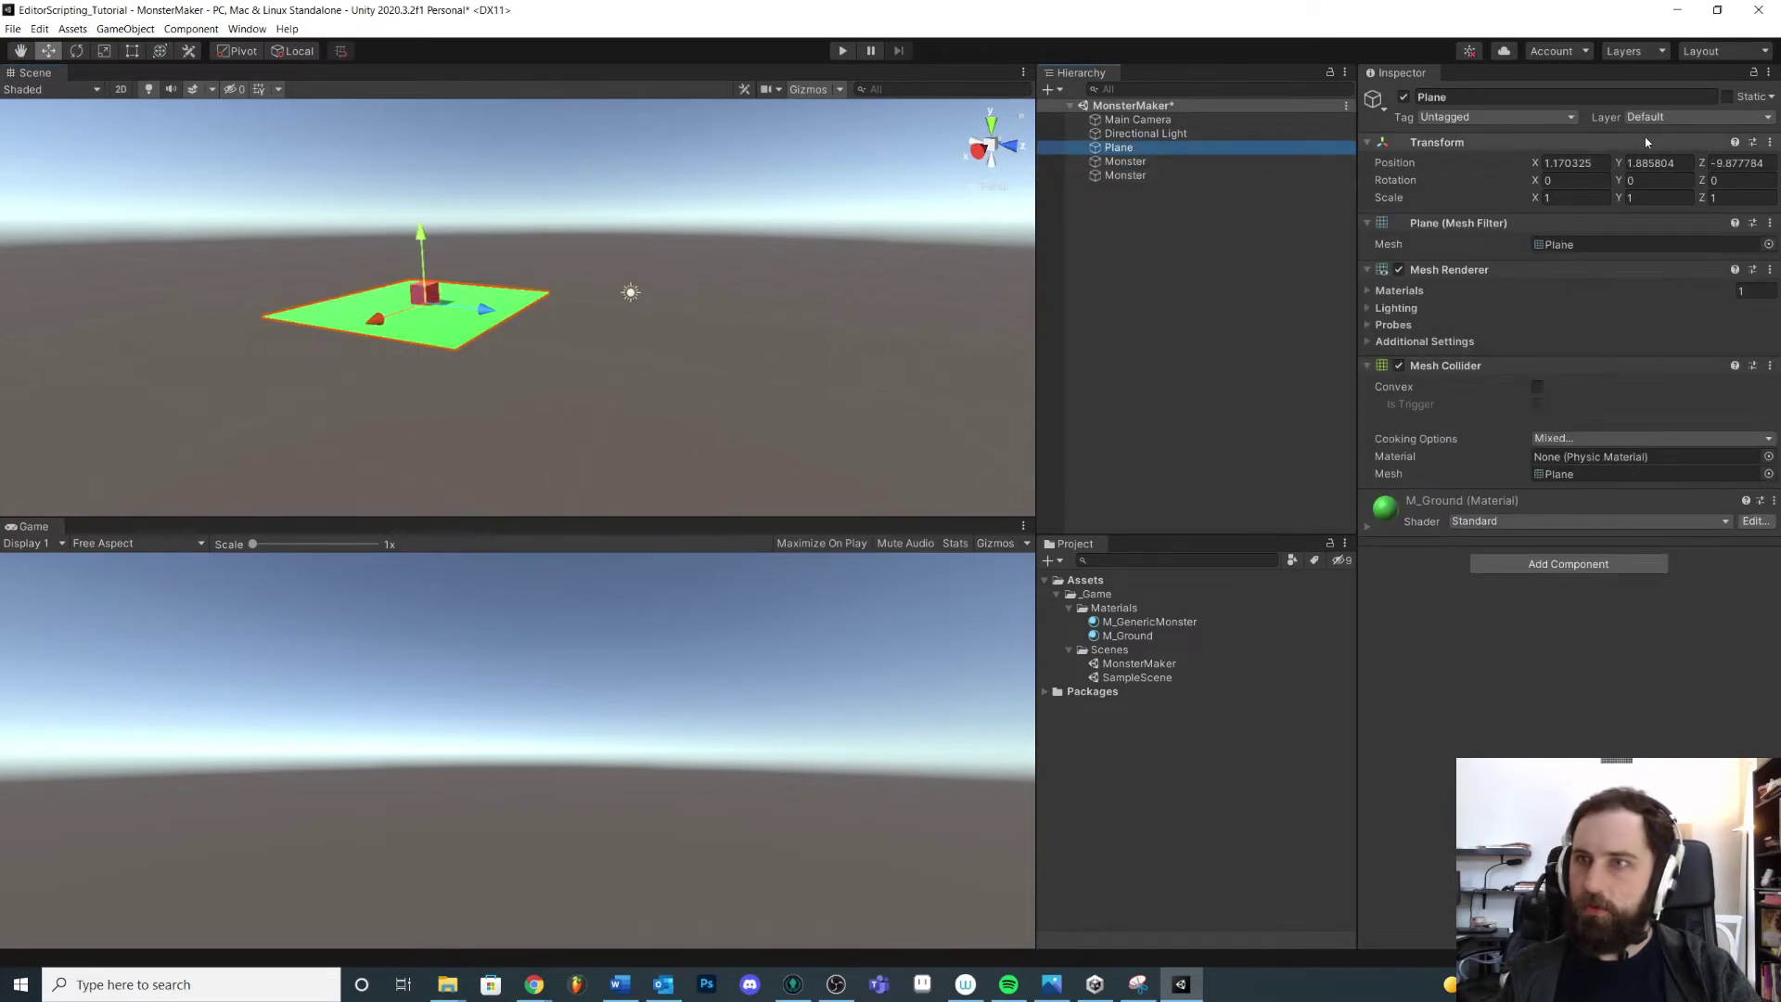
{"action": "left_click", "coordinate": [1588, 163]}
{"action": "type", "text": "0"}
{"action": "key", "text": "Tab"}
{"action": "type", "text": "0"}
{"action": "key", "text": "Tab"}
{"action": "type", "text": "0"}
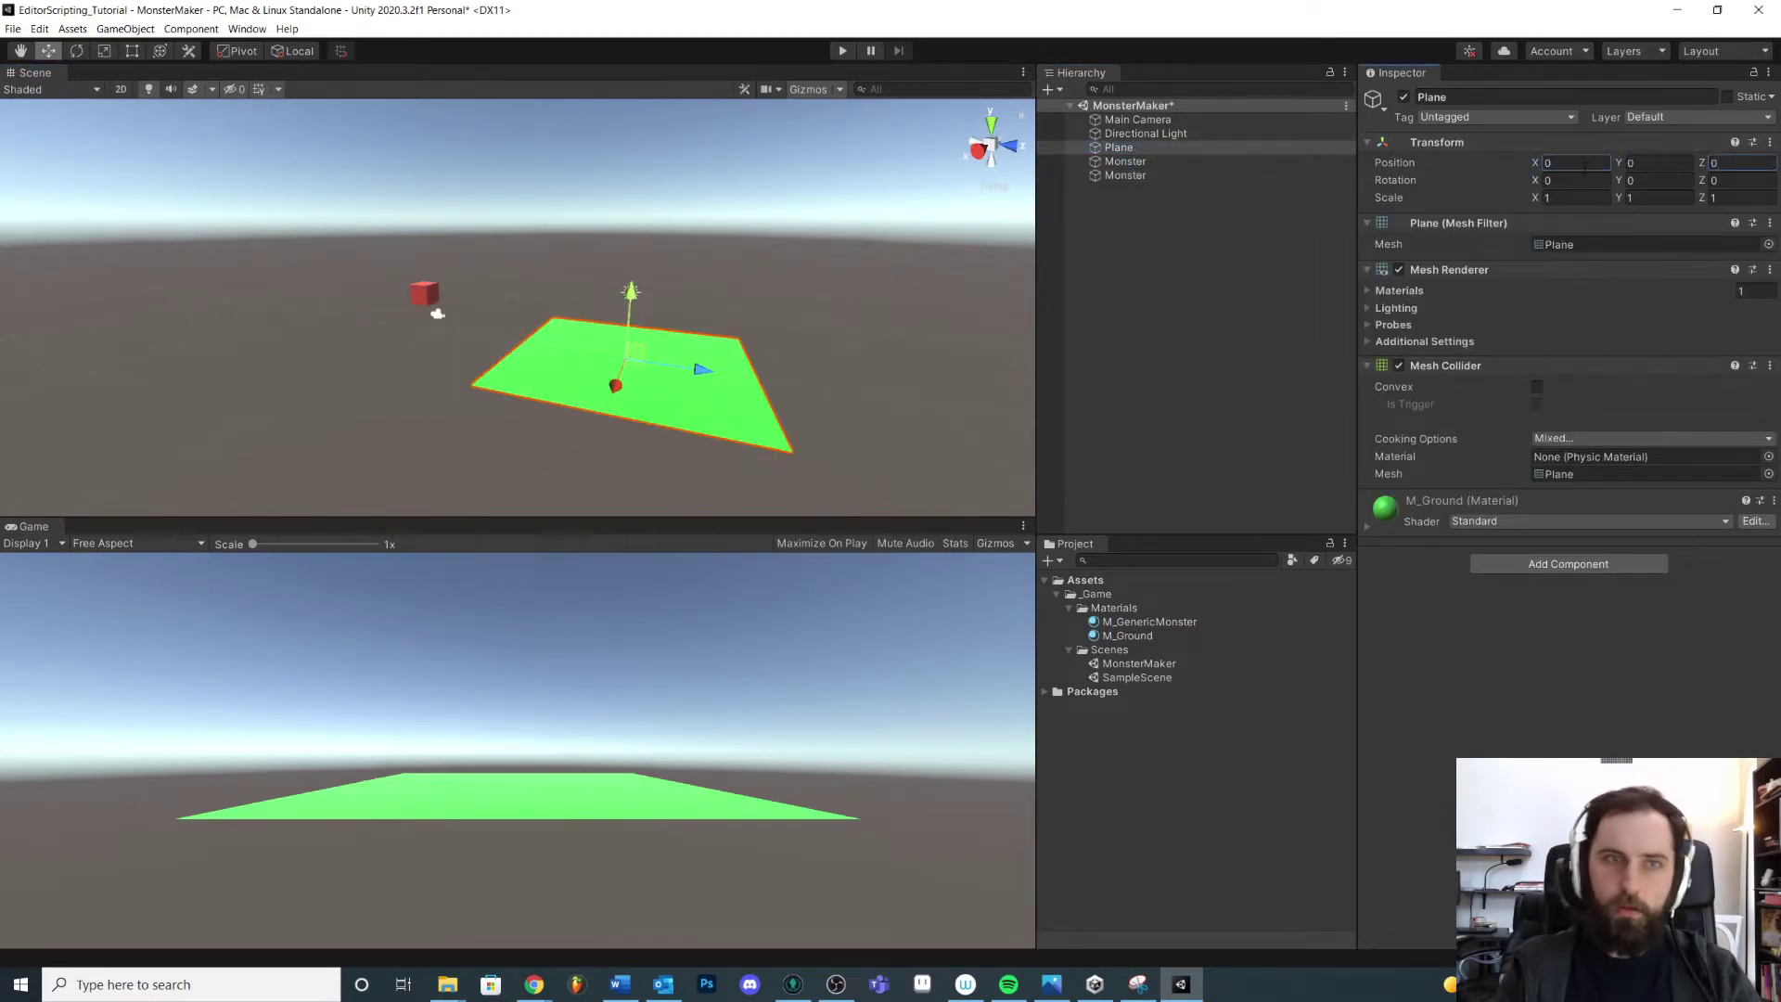
Step: Rename the green plane as Ground
{"action": "left_click", "coordinate": [1142, 151]}
{"action": "type", "text": "Ground"}
{"action": "key", "text": "Return"}
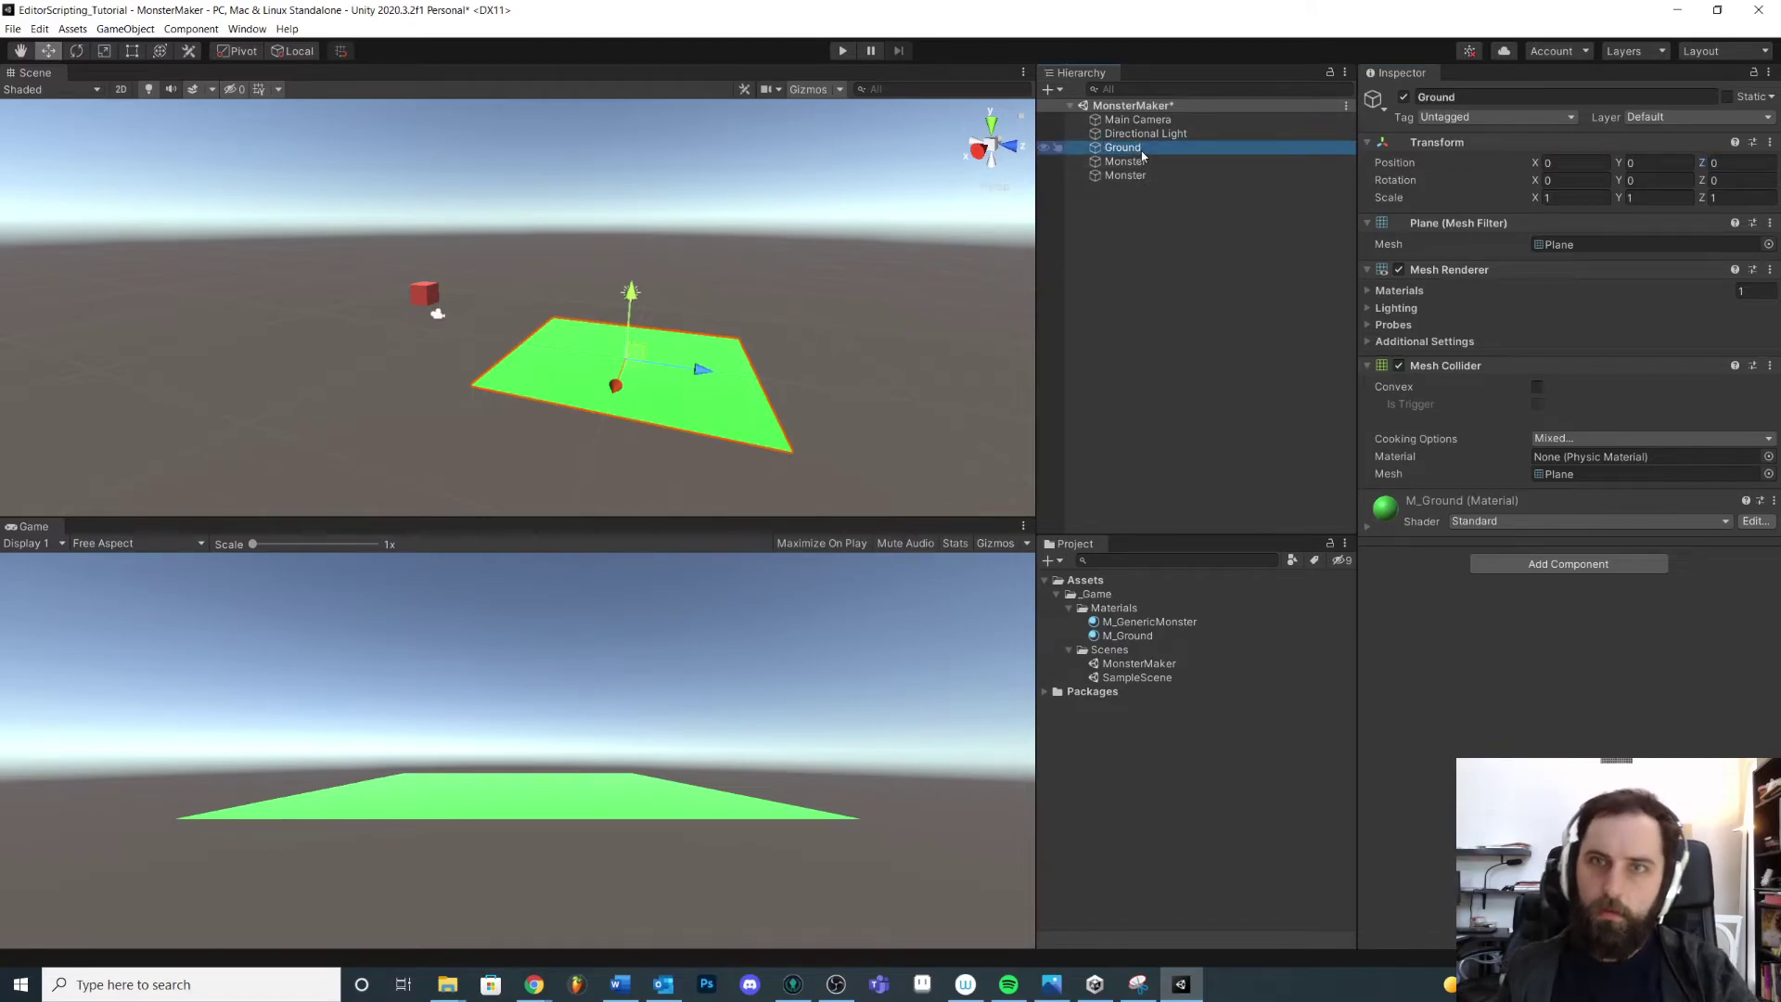
Step: Set the position of the red cube Monster to 0, 0, 0
{"action": "left_click", "coordinate": [1139, 162]}
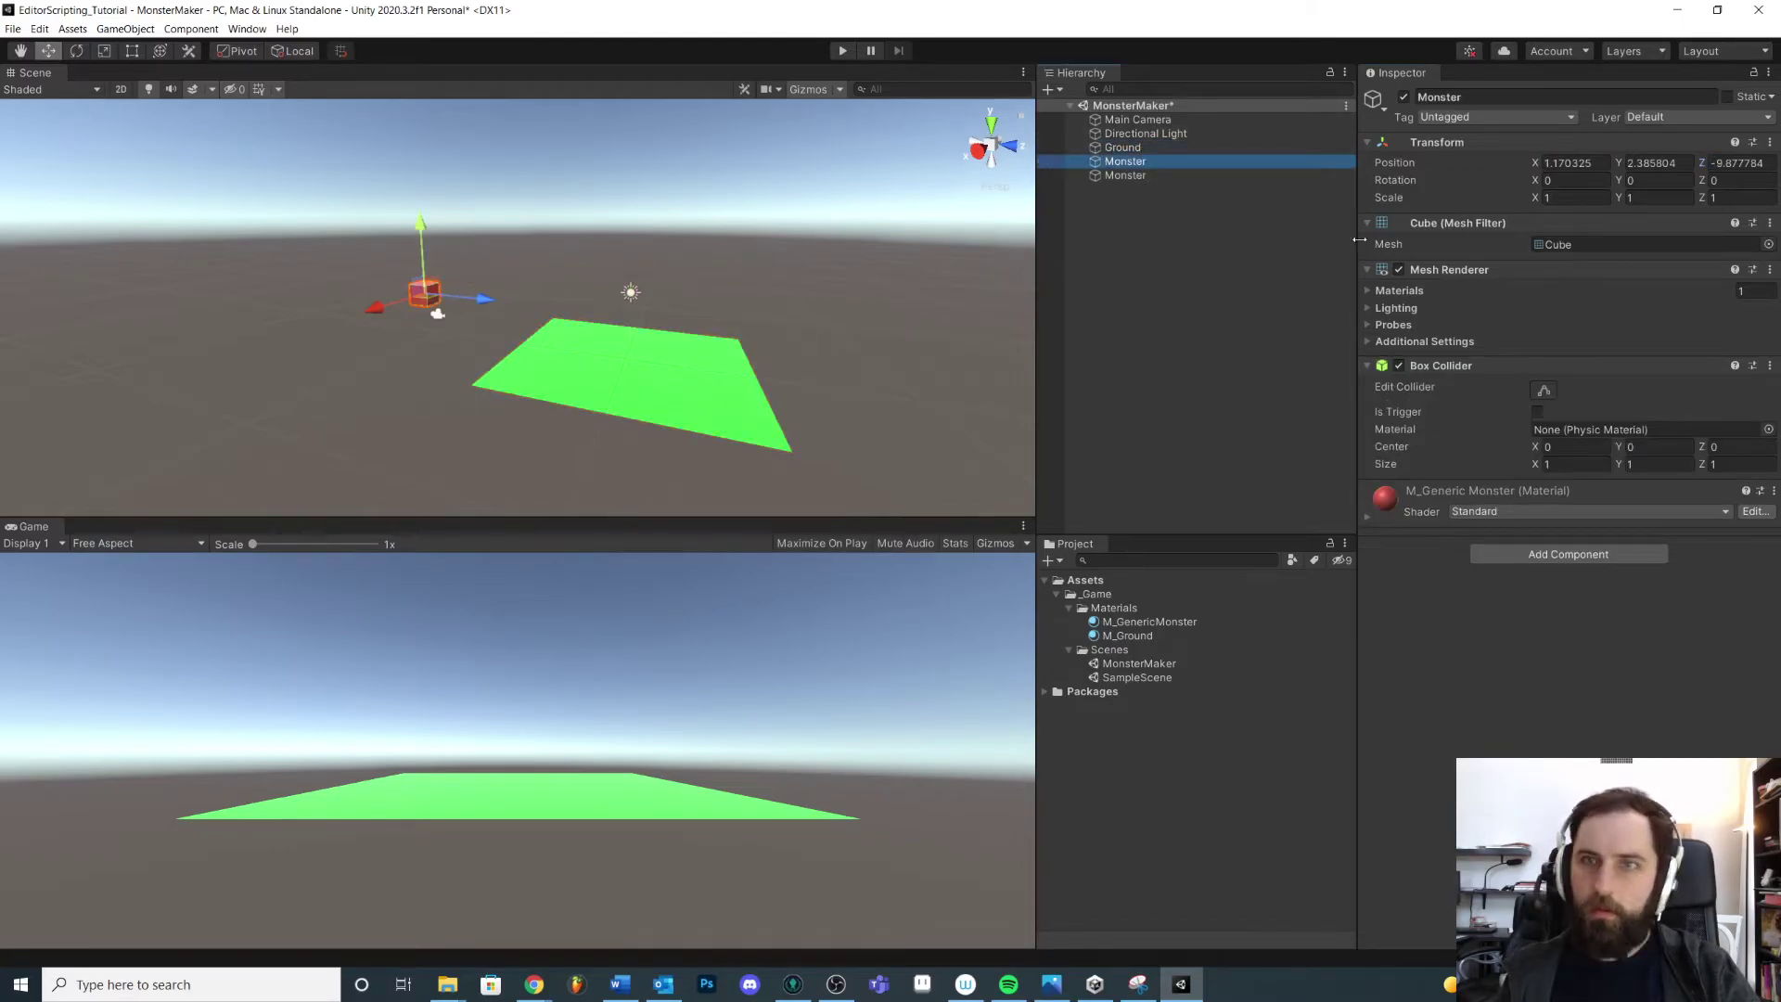
{"action": "left_click", "coordinate": [1561, 162]}
{"action": "type", "text": "0"}
{"action": "key", "text": "Tab"}
{"action": "type", "text": "0"}
{"action": "key", "text": "Tab"}
{"action": "type", "text": "0"}
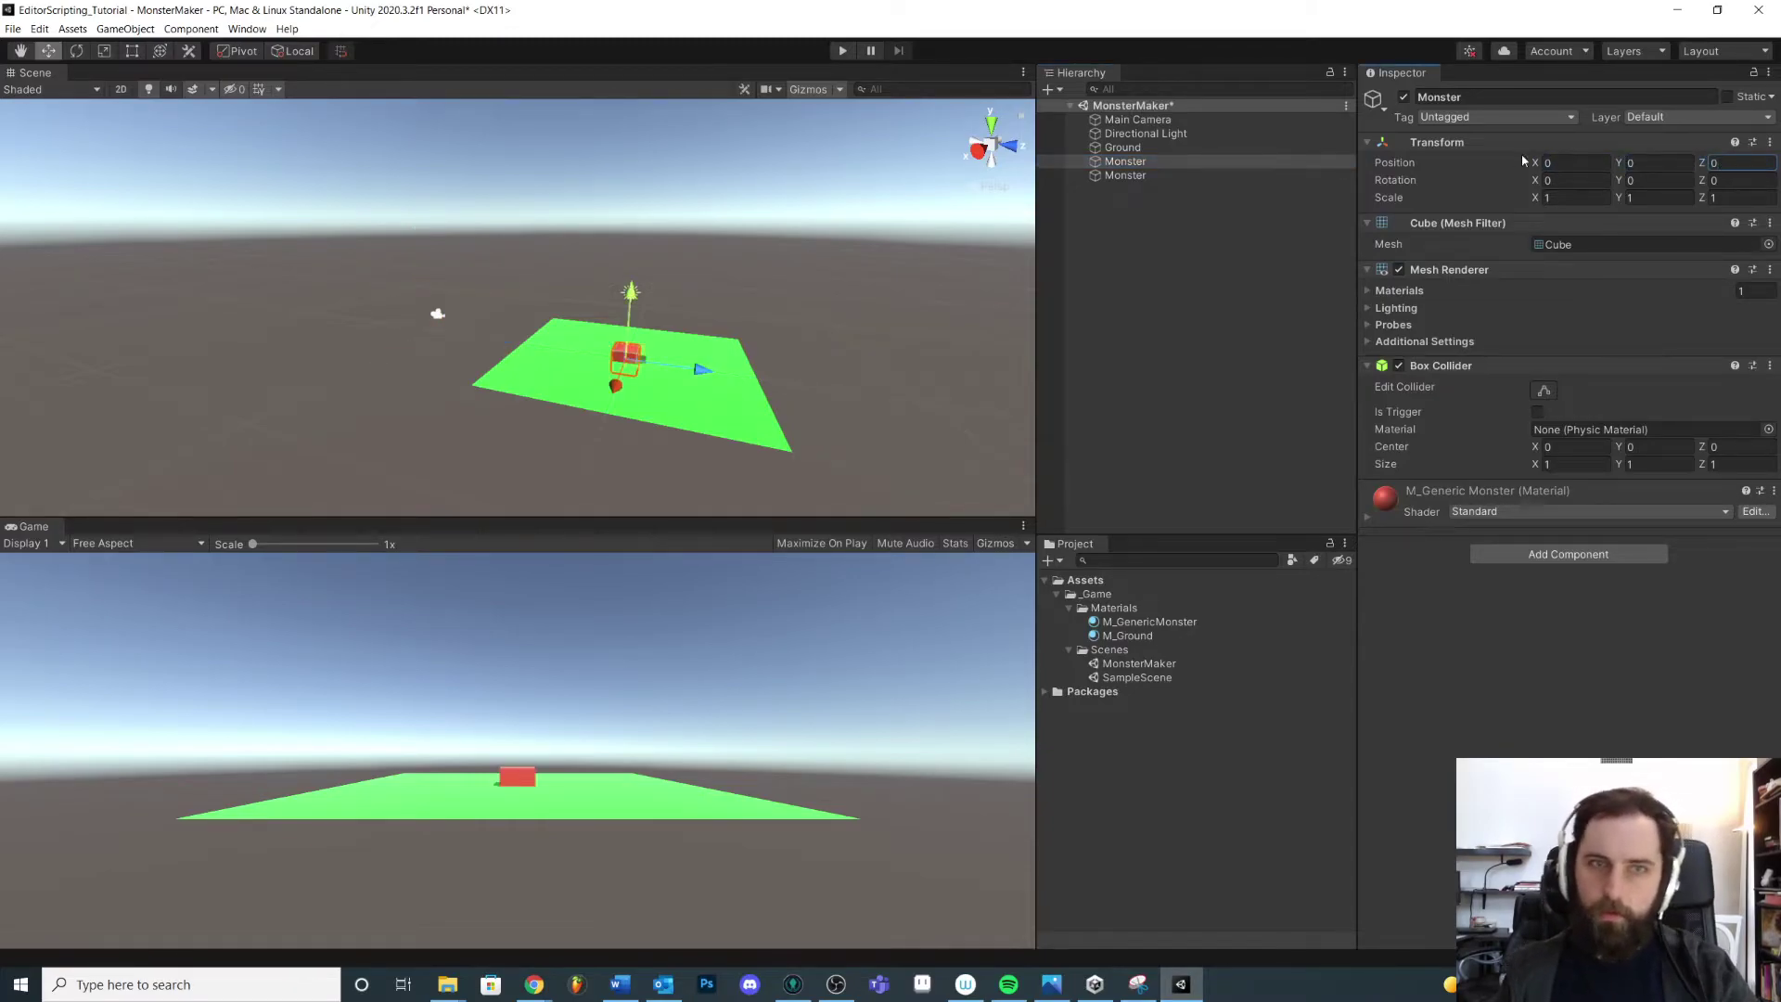
Step: Make the red cube a child of the empty Monster object and rename the cube as Visuals
{"action": "double_click", "coordinate": [1171, 175]}
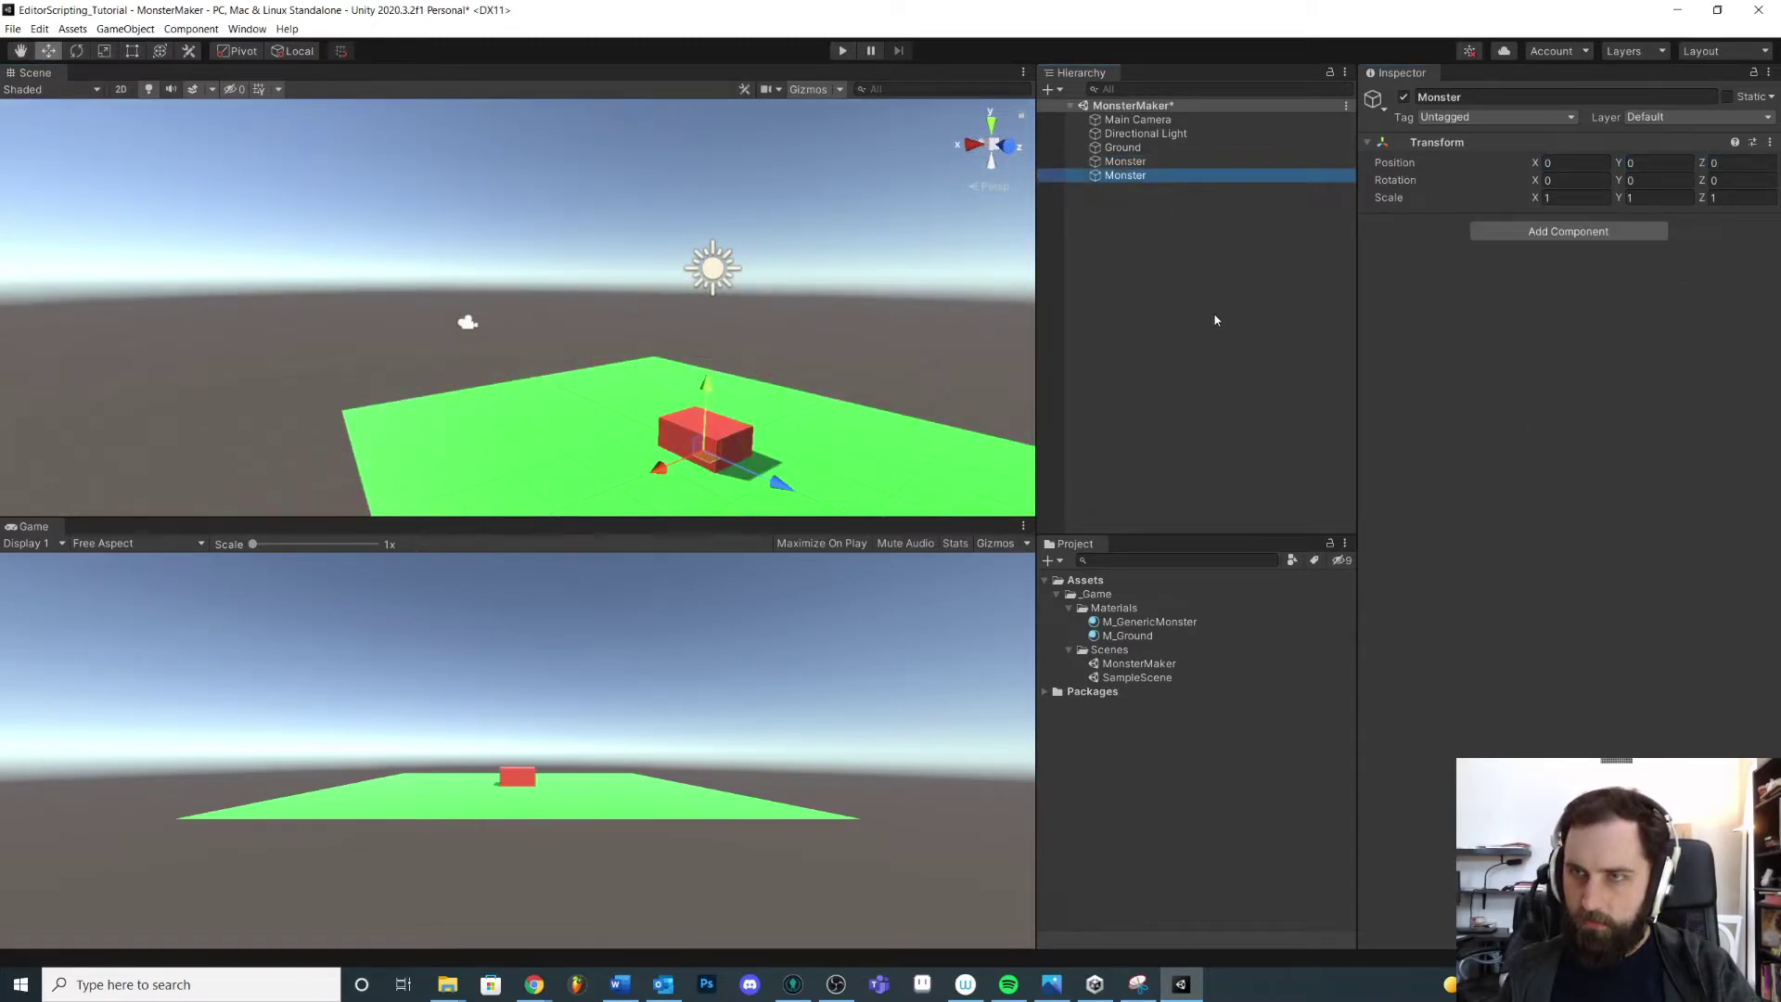
{"action": "left_click", "coordinate": [1126, 161]}
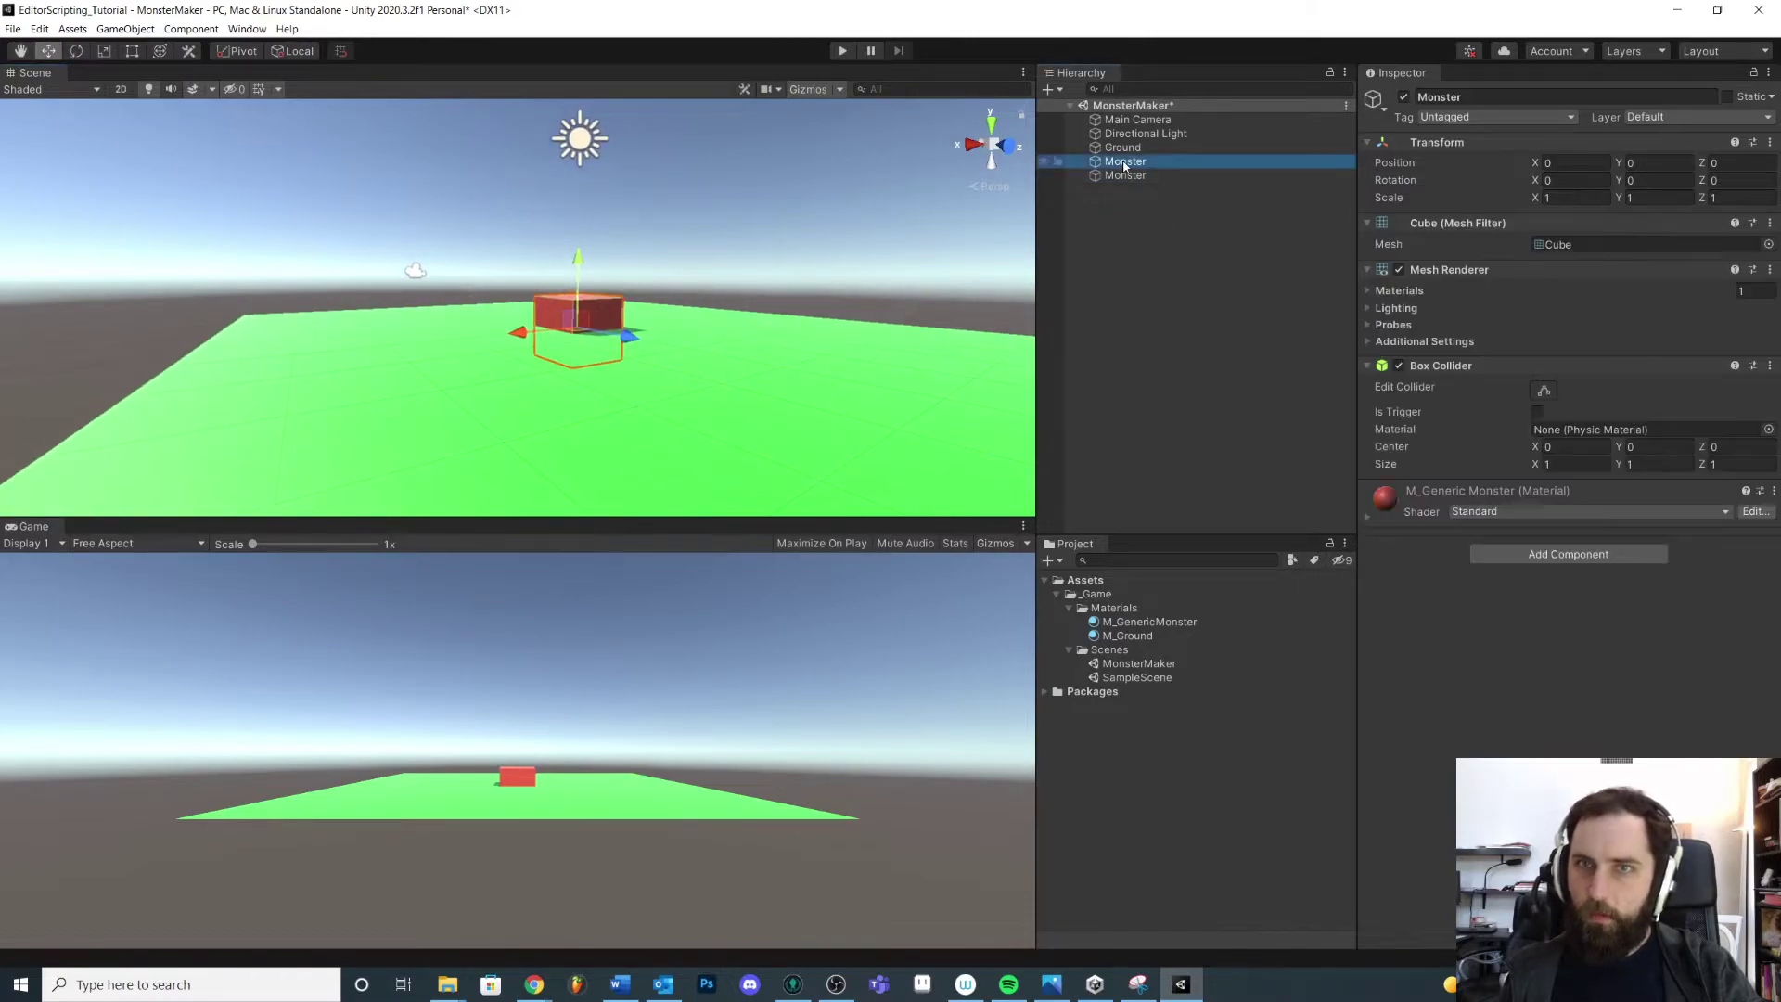
{"action": "left_click_drag", "start_coordinate": [1128, 166], "coordinate": [1126, 176]}
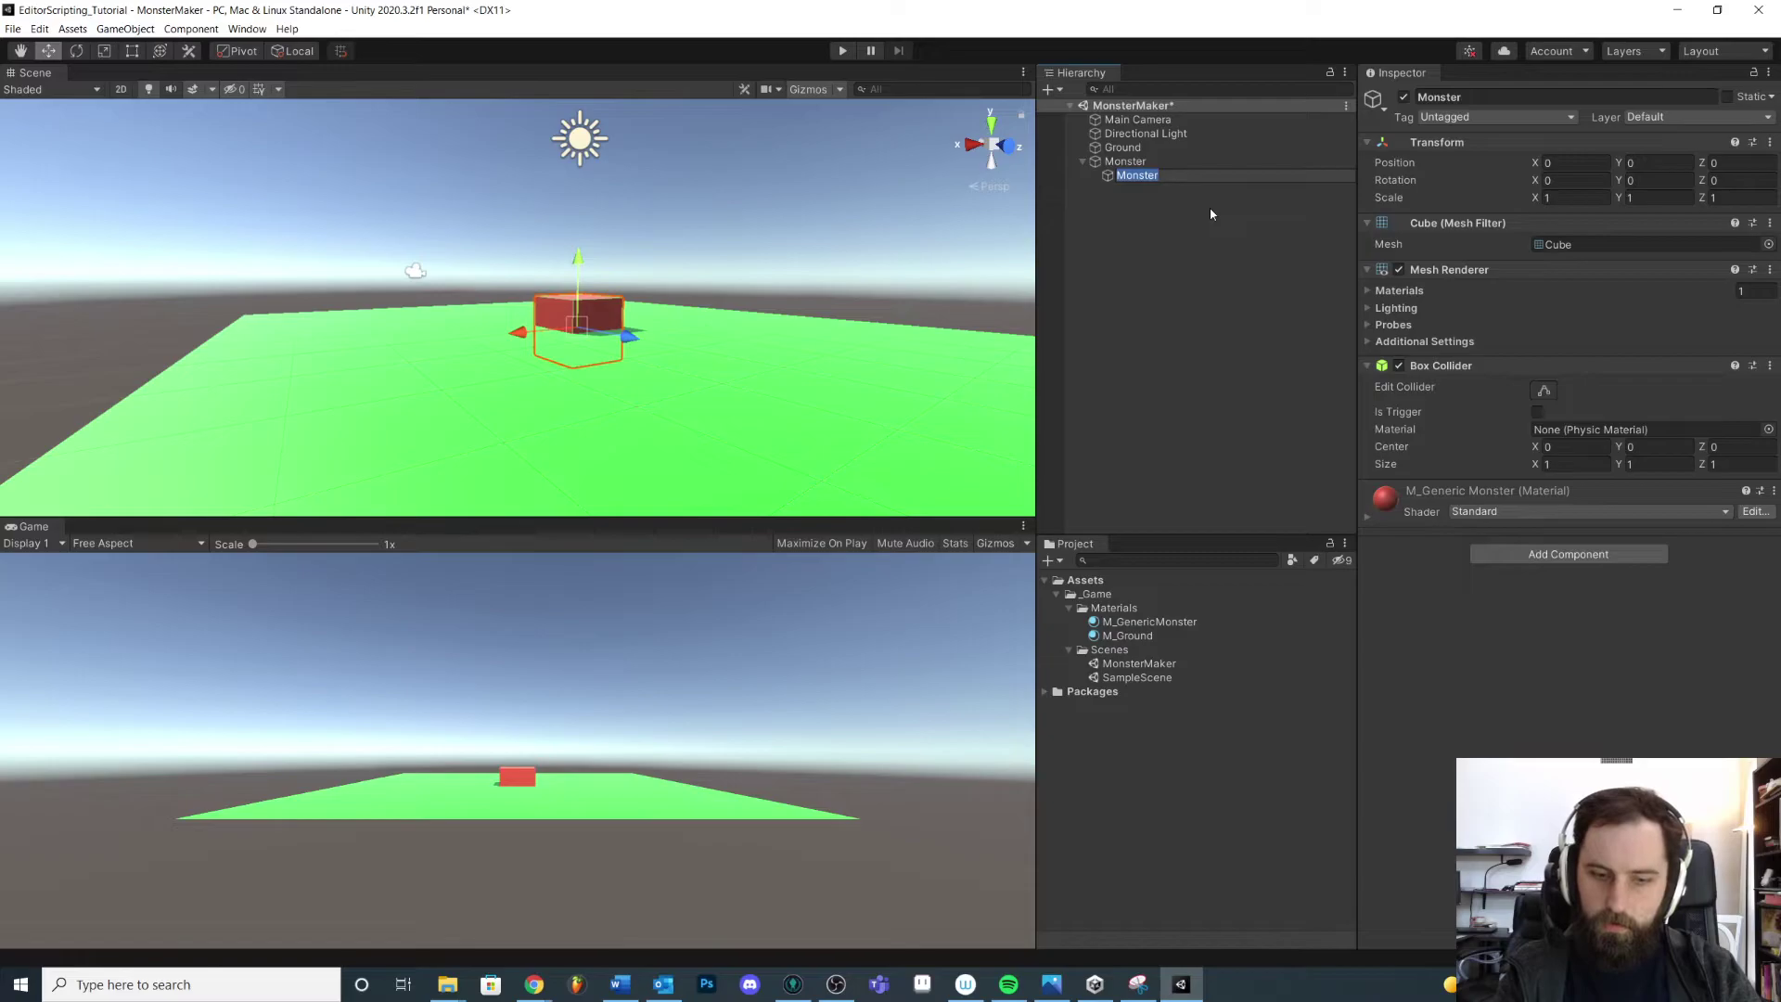
{"action": "type", "text": "Visua"}
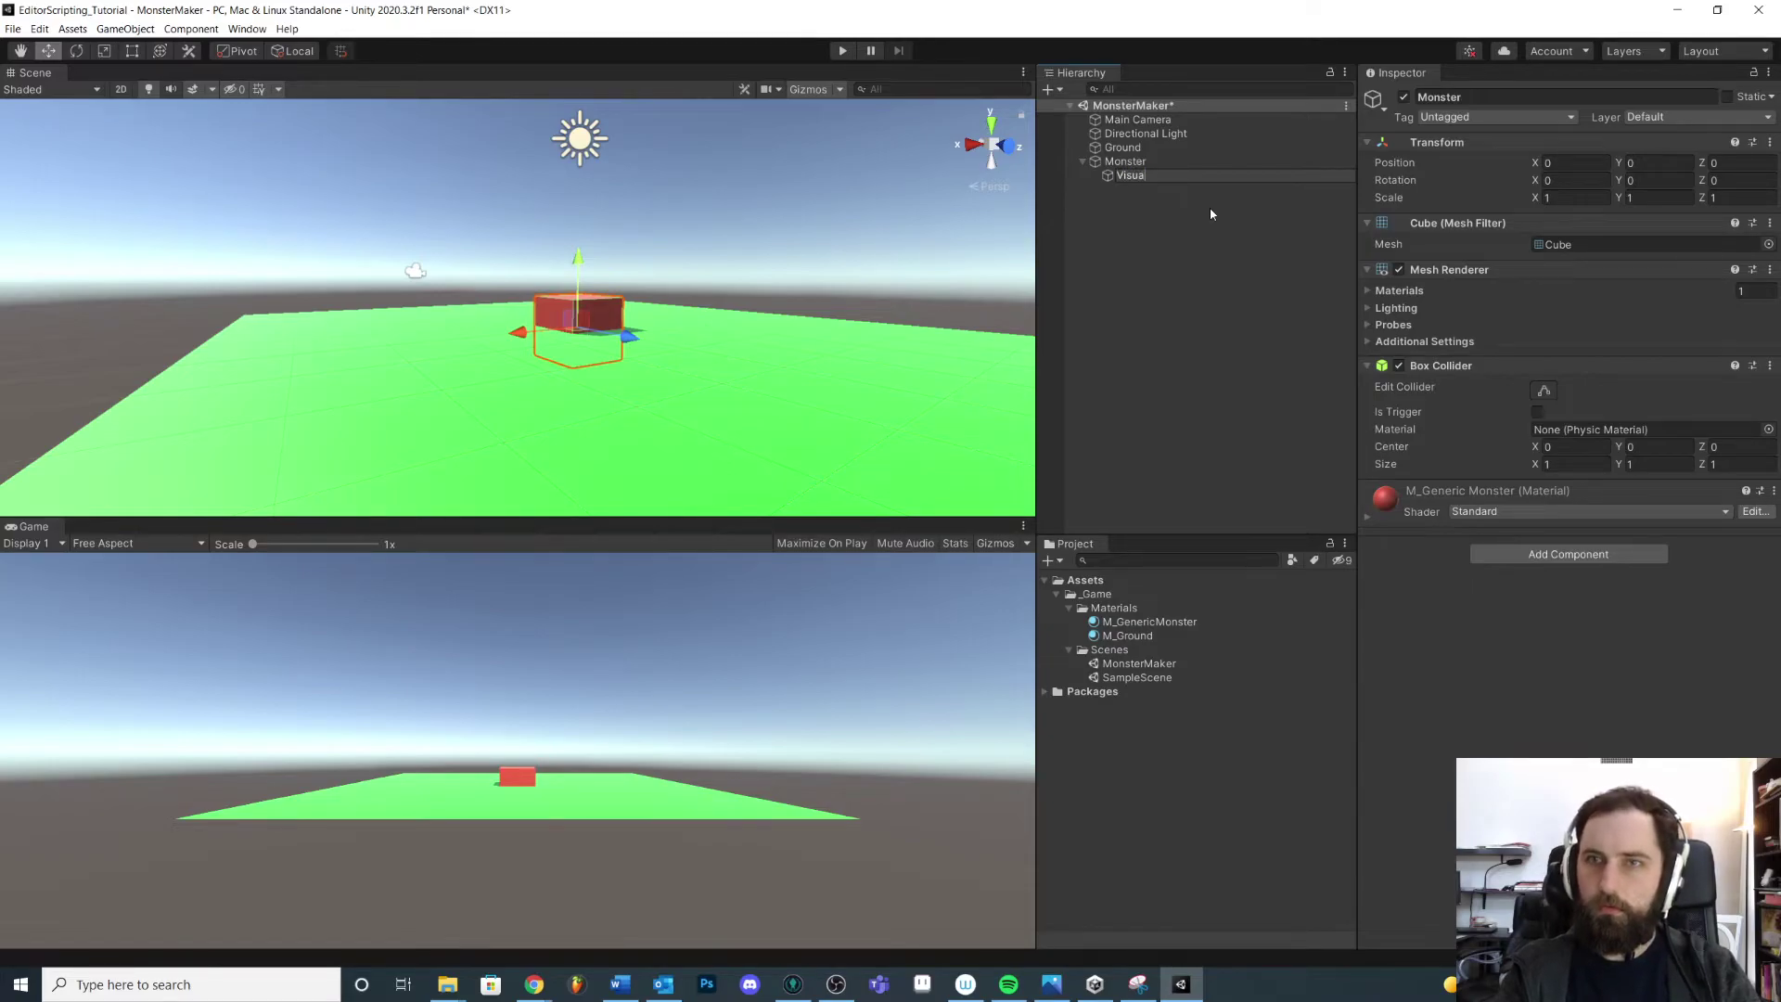
{"action": "type", "text": "ls"}
{"action": "key", "text": "Return"}
Step: Try moving the Monster parent object in the scene and undo the move
{"action": "left_click", "coordinate": [1125, 161]}
{"action": "mouse_move", "coordinate": [784, 275]}
{"action": "left_mouse_down", "text": "alt"}
{"action": "mouse_move", "coordinate": [815, 299]}
{"action": "mouse_move", "coordinate": [814, 282]}
{"action": "left_mouse_up", "text": "alt"}
{"action": "left_click_drag", "start_coordinate": [570, 338], "coordinate": [603, 331]}
{"action": "key", "text": "ctrl+z"}
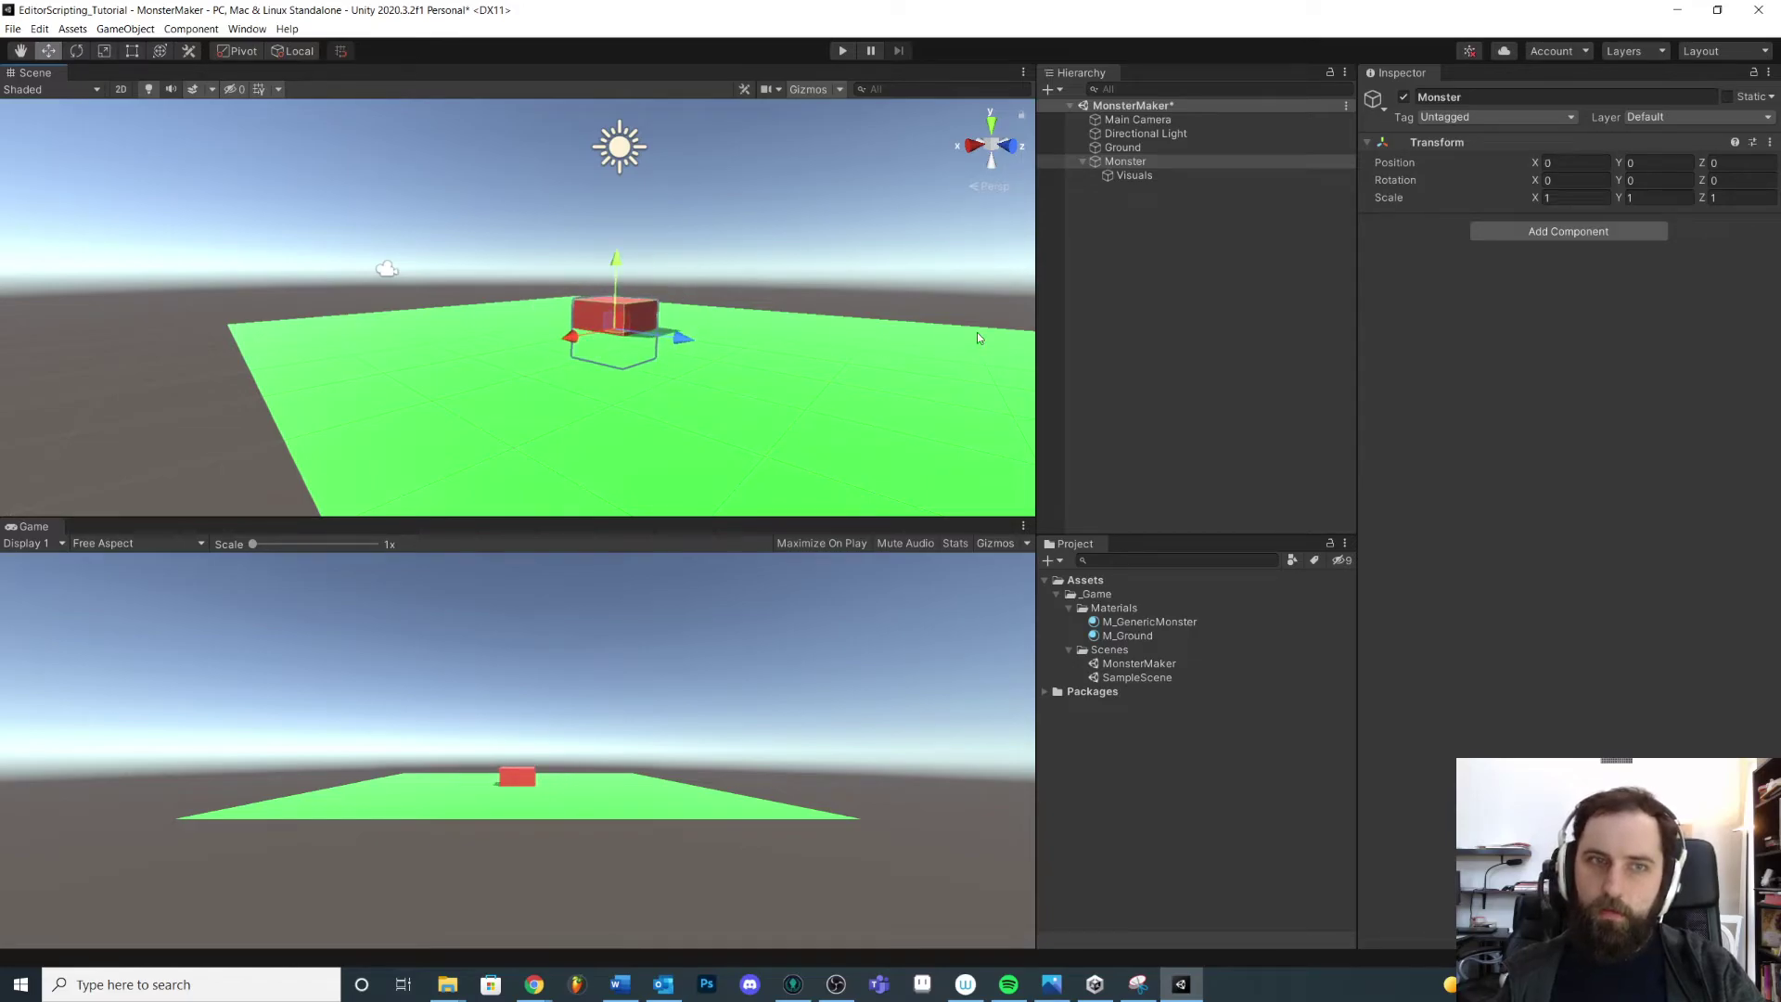
Step: Raise the Visuals cube to a Y position of 0.5 and check the Monster parent's pivot at its base
{"action": "left_click", "coordinate": [1182, 177]}
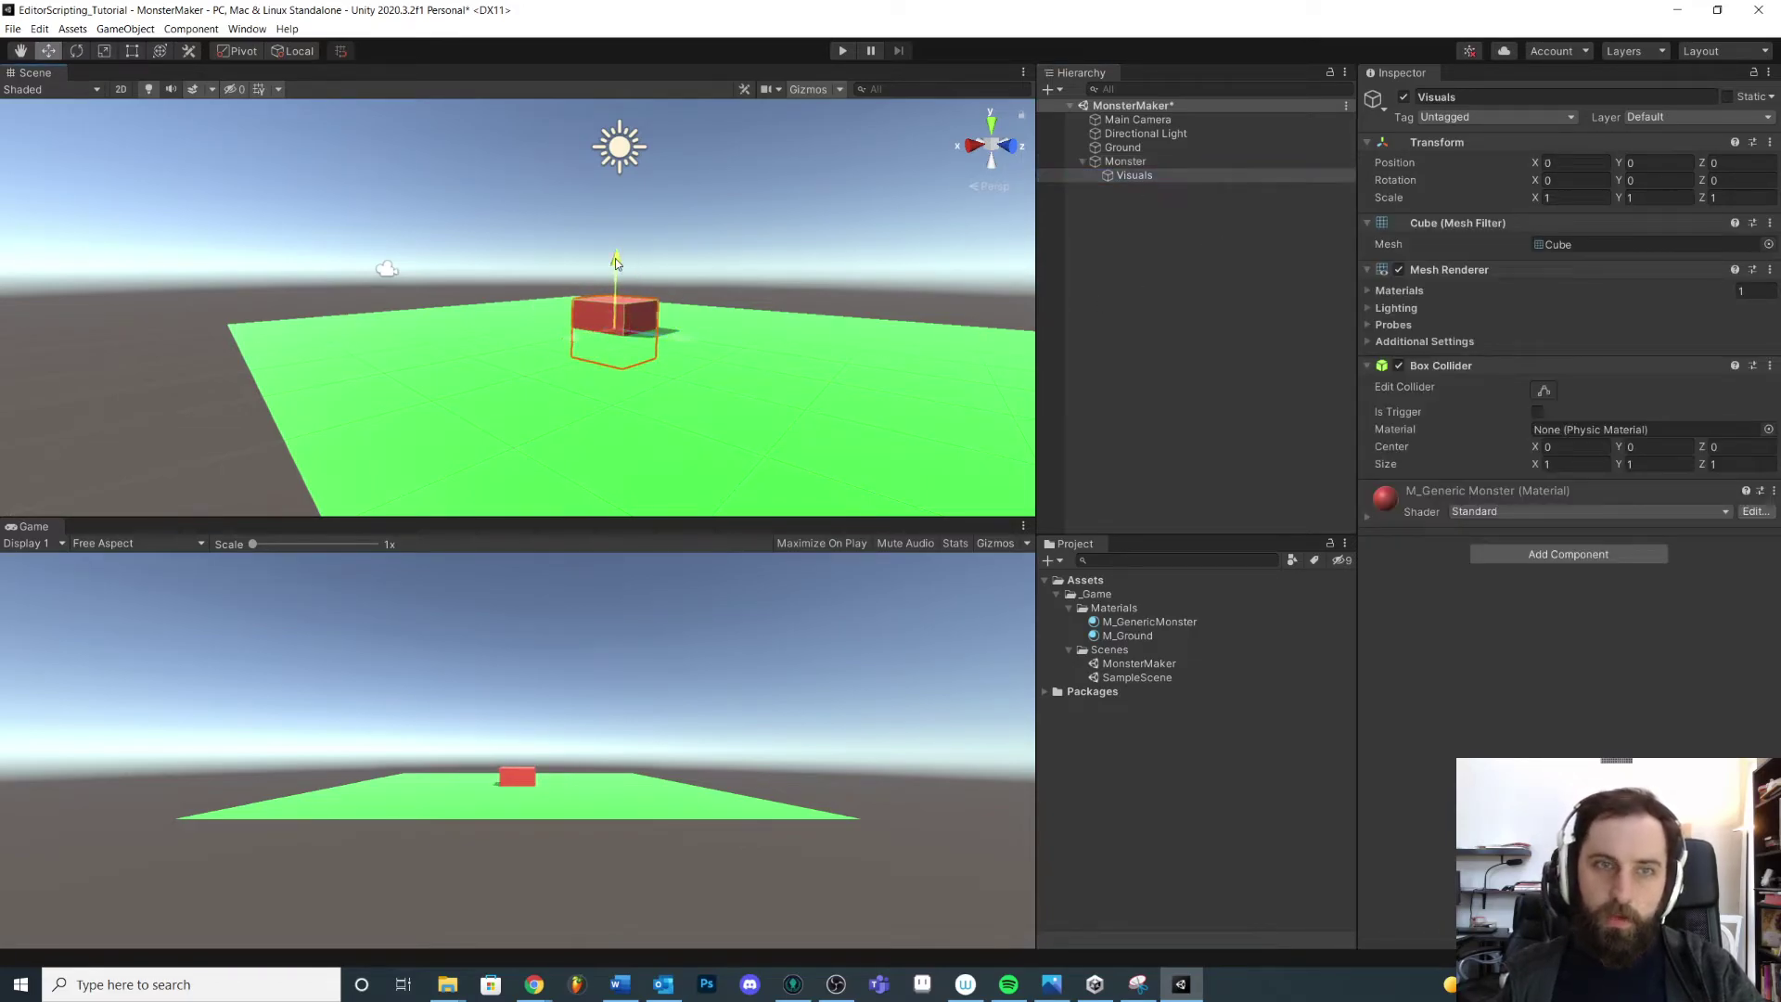
{"action": "left_click_drag", "start_coordinate": [615, 258], "coordinate": [621, 229]}
{"action": "left_click_drag", "start_coordinate": [739, 299], "coordinate": [752, 318], "text": "alt"}
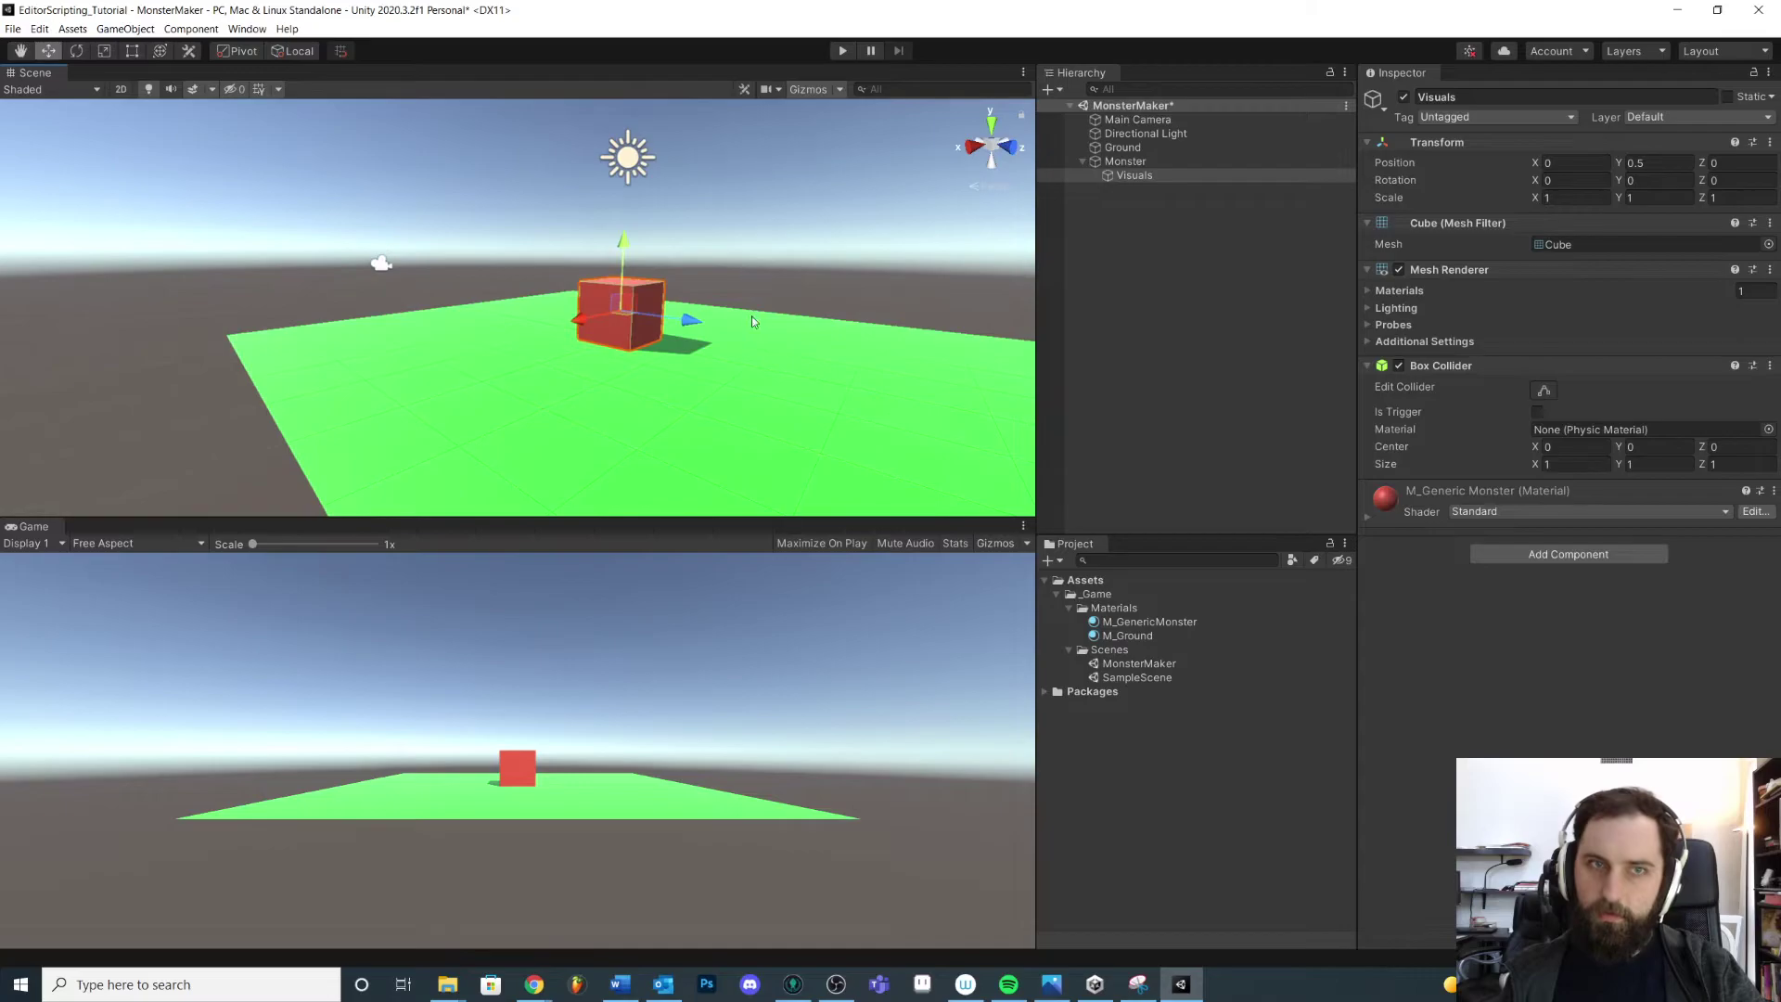
{"action": "left_click", "coordinate": [1133, 205]}
{"action": "left_click", "coordinate": [1125, 174]}
{"action": "left_click", "coordinate": [1121, 161]}
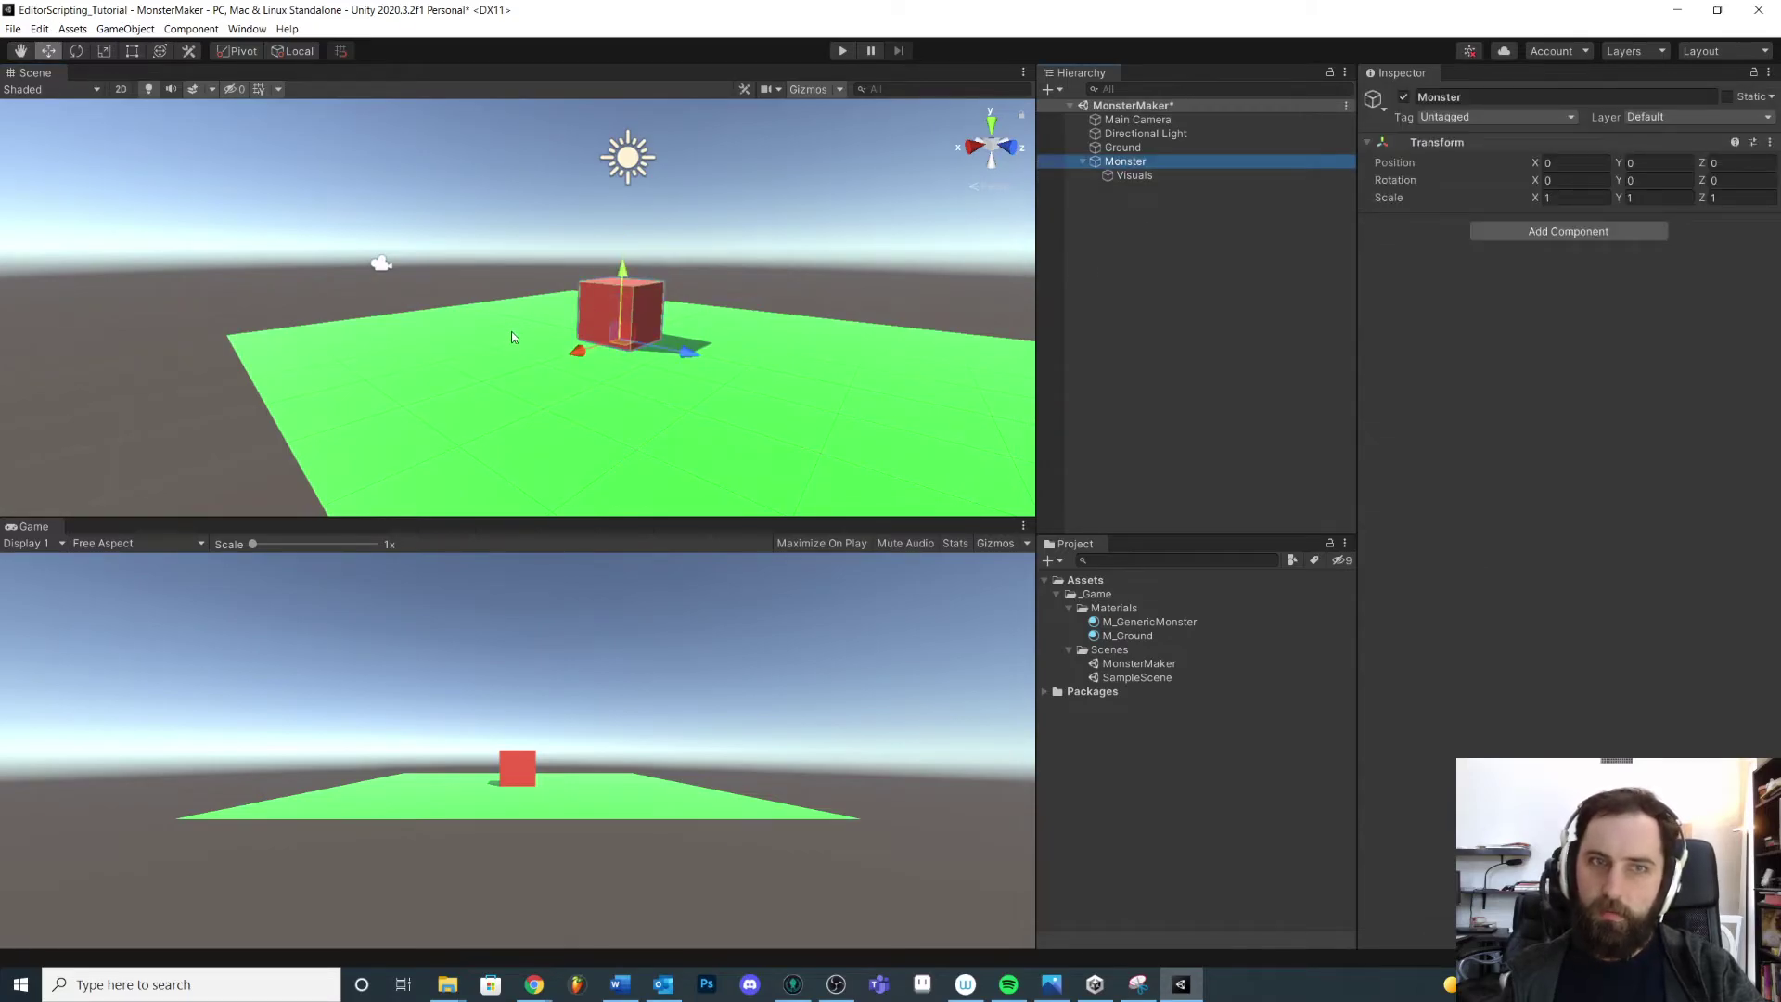
{"action": "left_click_drag", "start_coordinate": [512, 336], "coordinate": [584, 332], "text": "alt"}
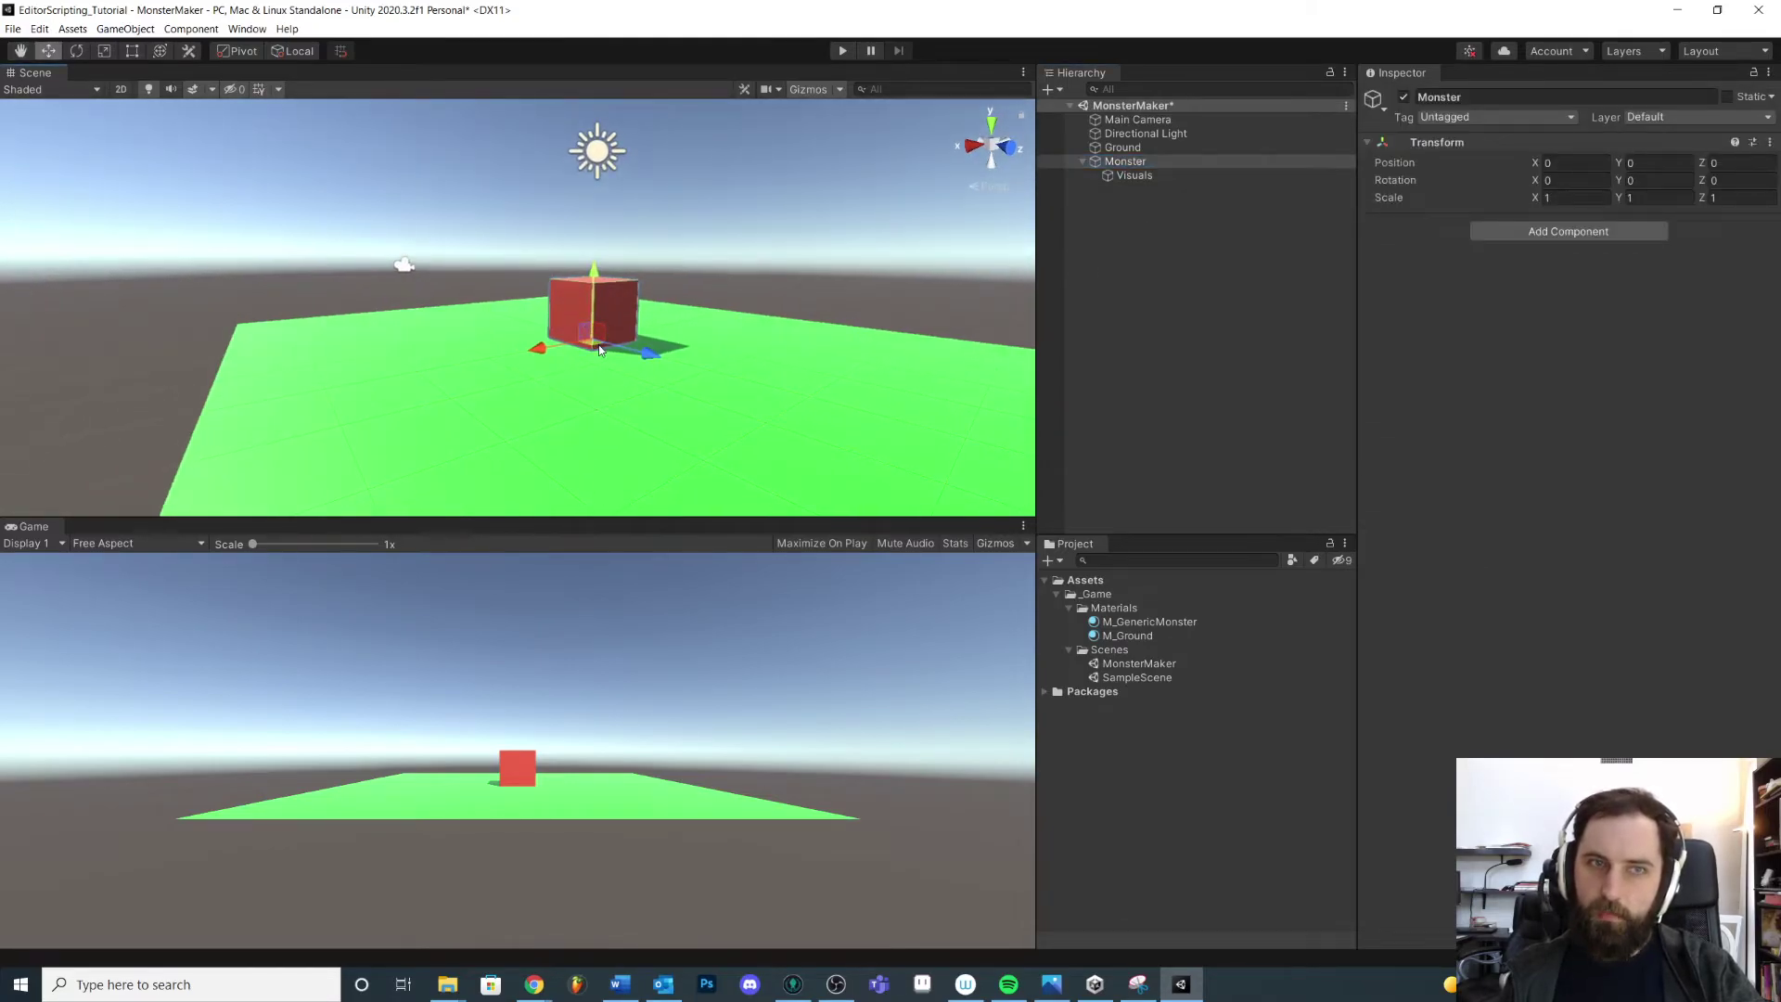
{"action": "scroll", "coordinate": [599, 349], "scroll_direction": "up", "scroll_amount": 2}
Step: Copy the Box Collider component from Visuals and paste it as a new component on the Monster parent
{"action": "left_click", "coordinate": [1187, 175]}
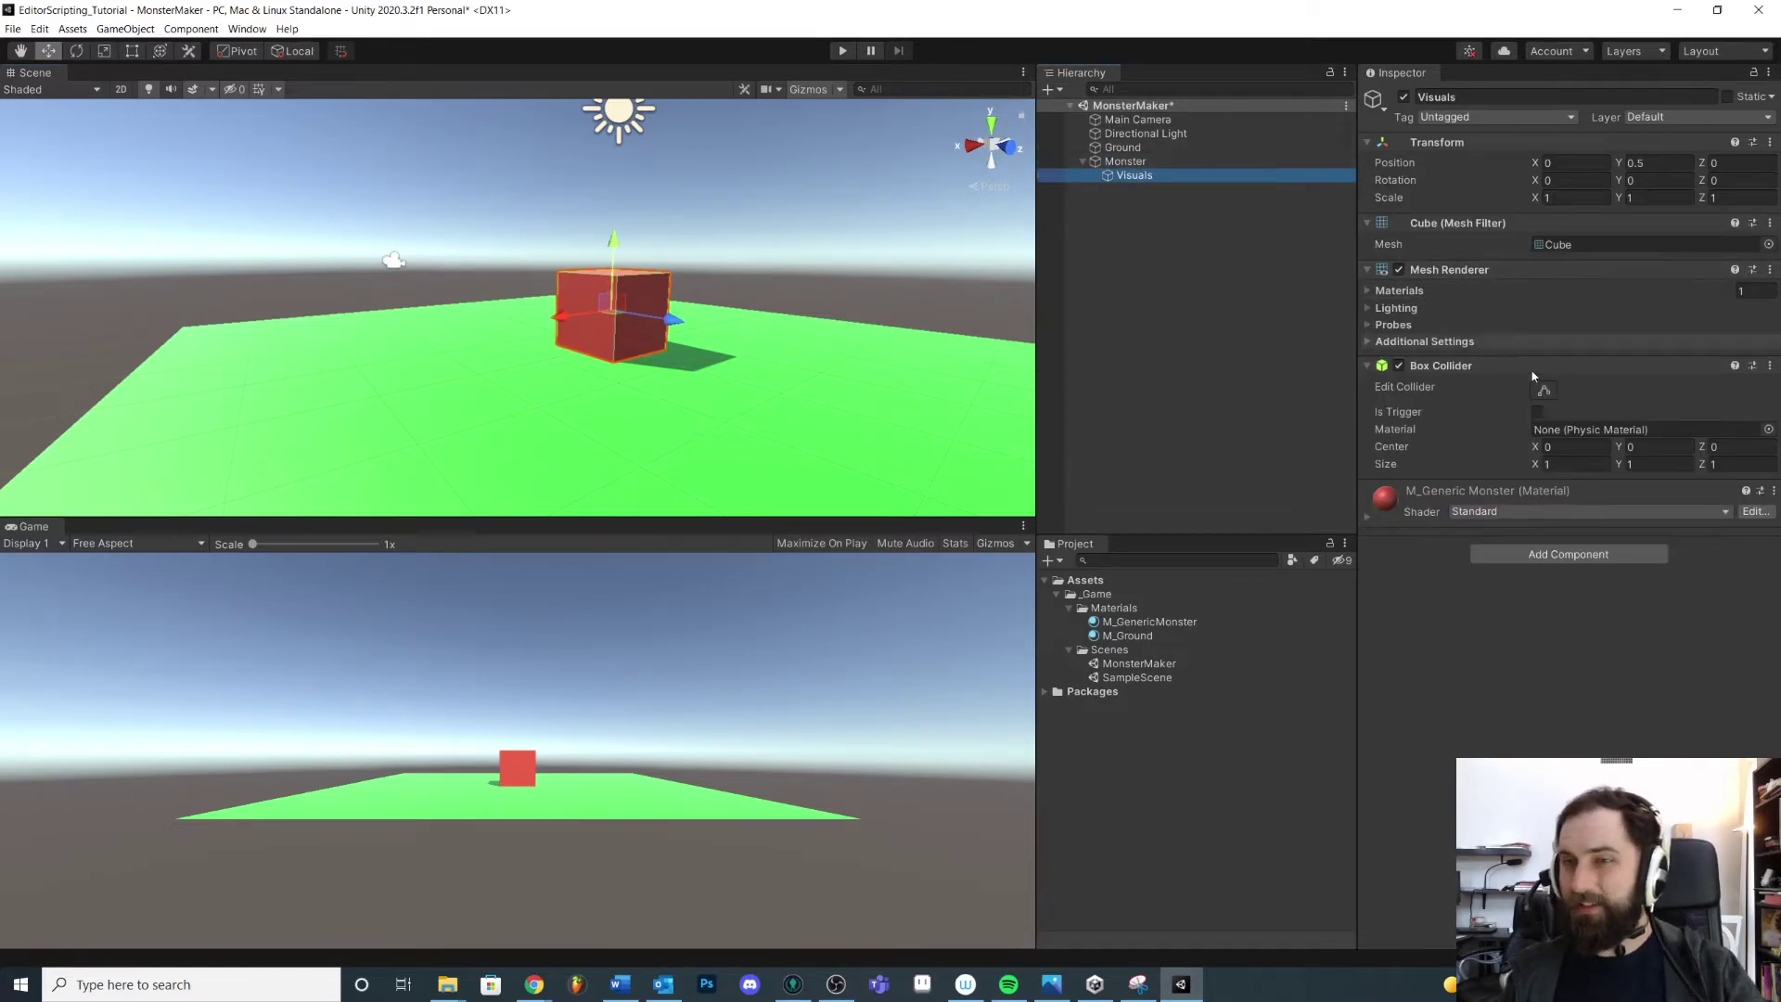
{"action": "right_click", "coordinate": [1444, 375]}
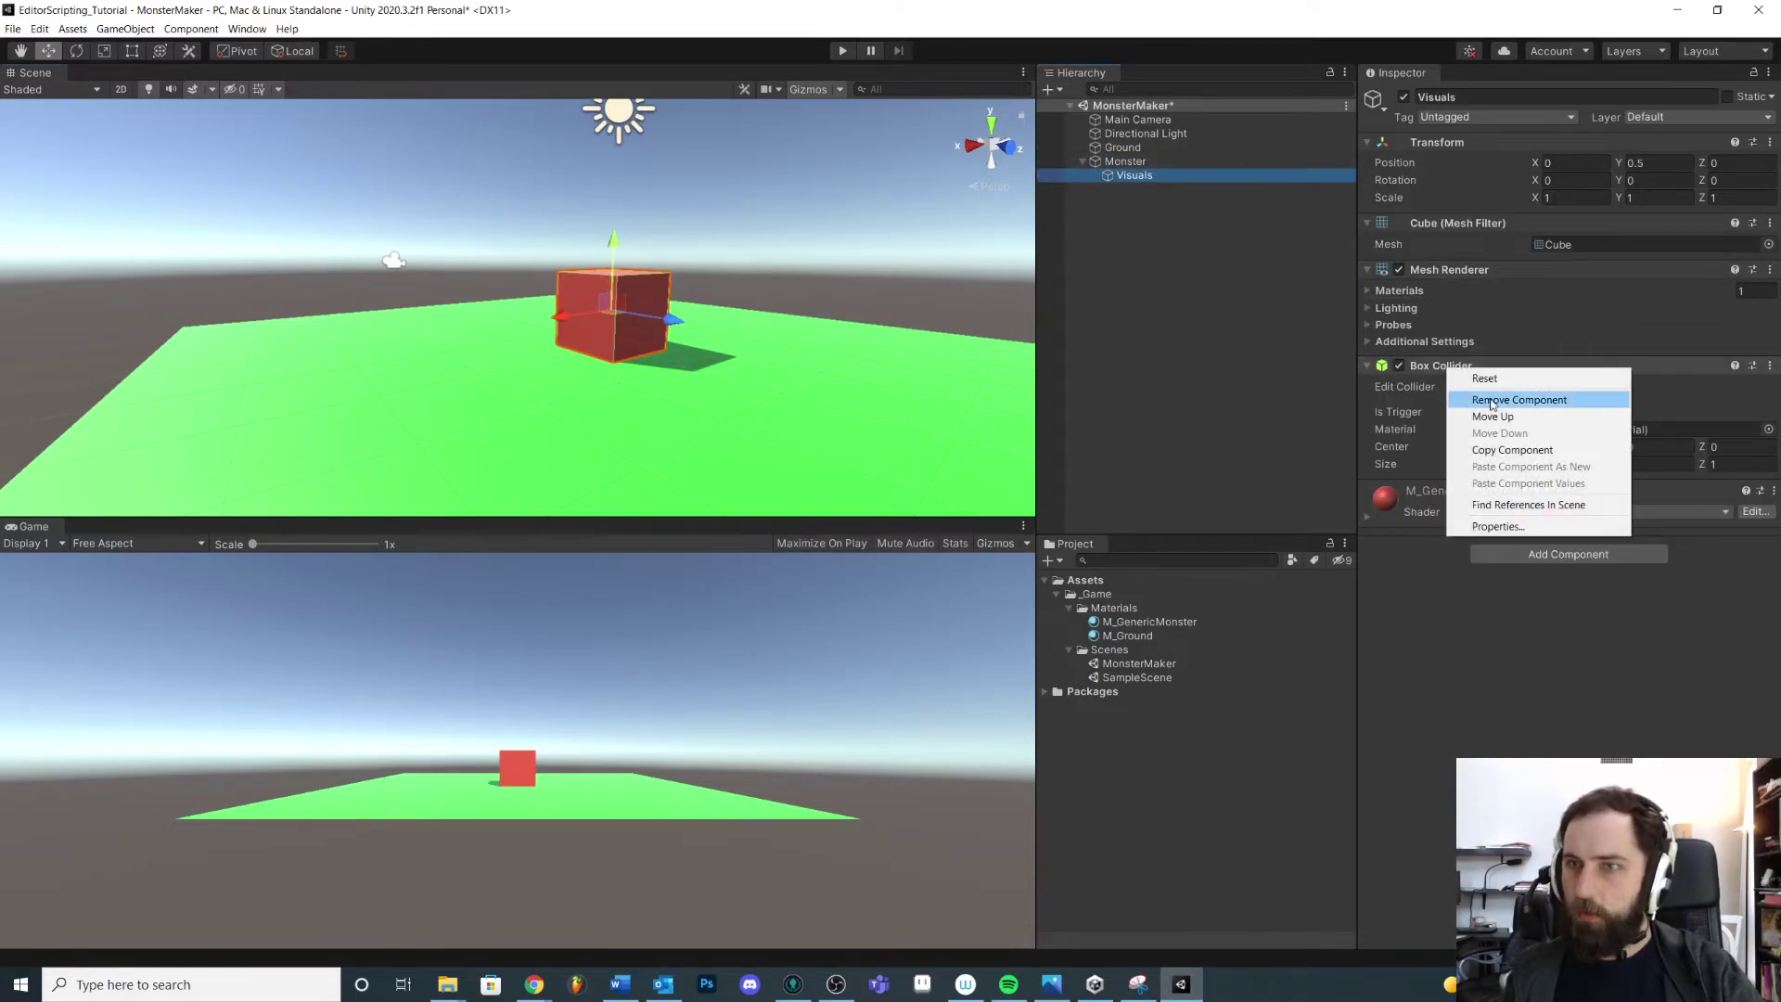
{"action": "left_click", "coordinate": [1505, 449]}
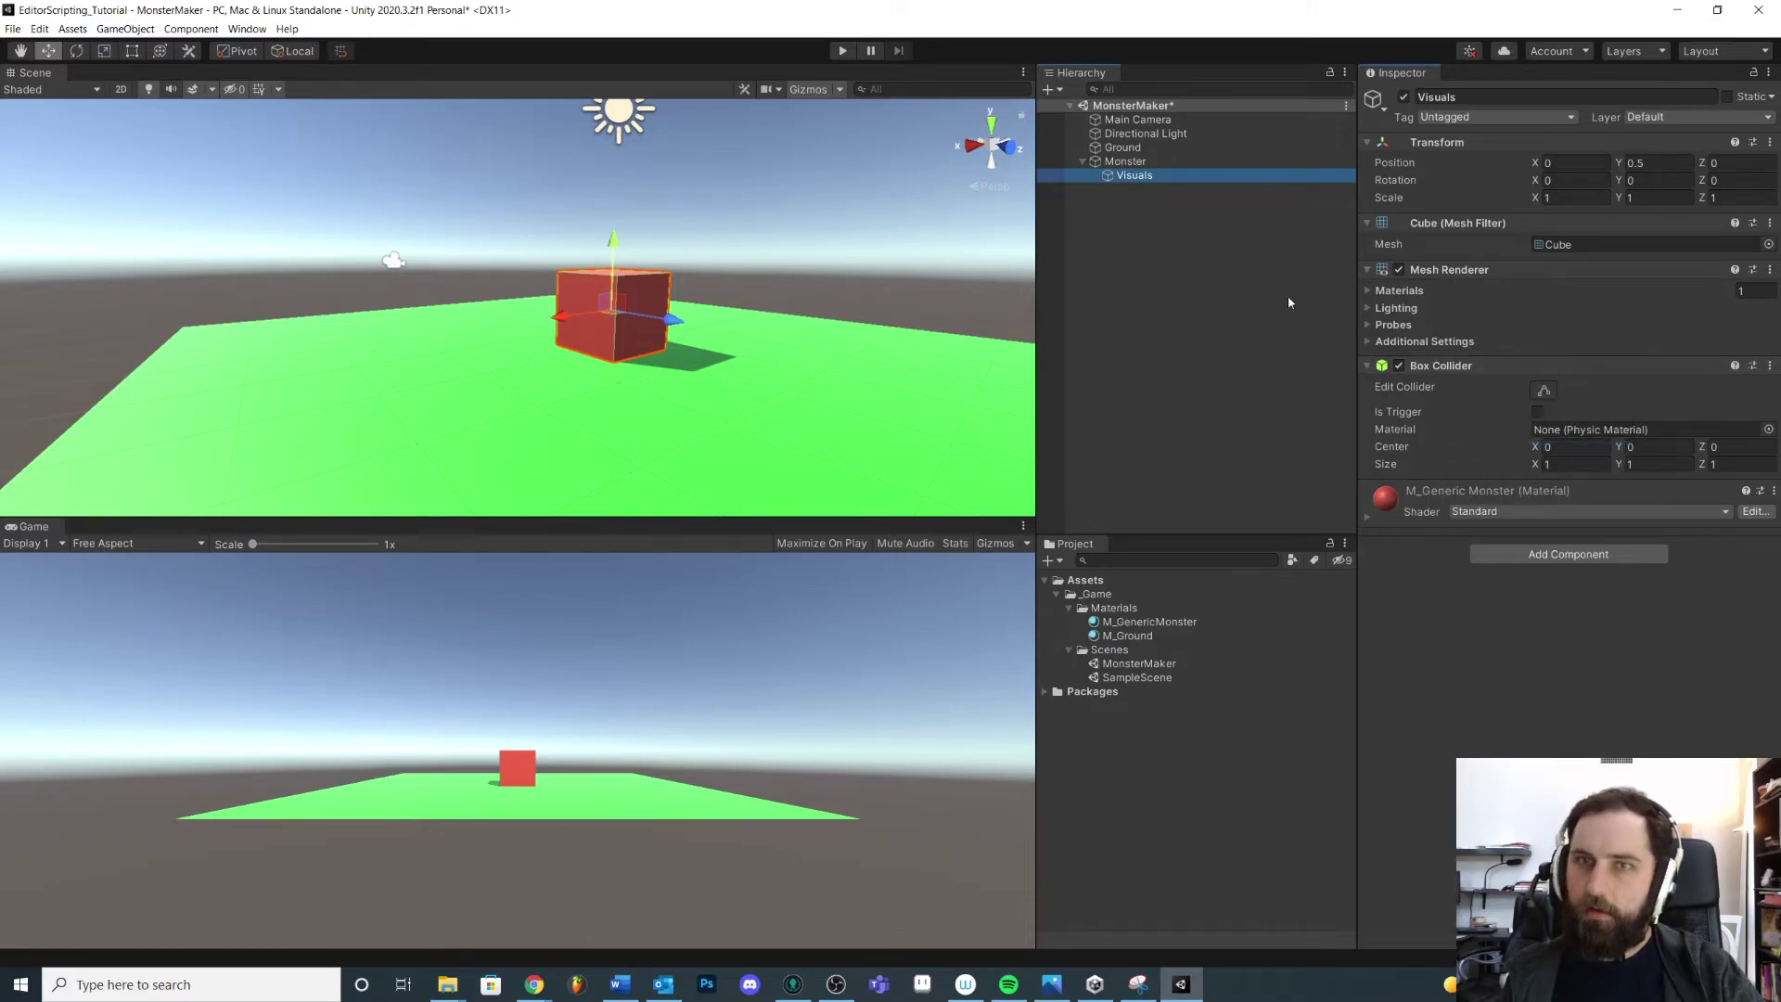
{"action": "left_click", "coordinate": [1125, 162]}
{"action": "right_click", "coordinate": [1437, 142]}
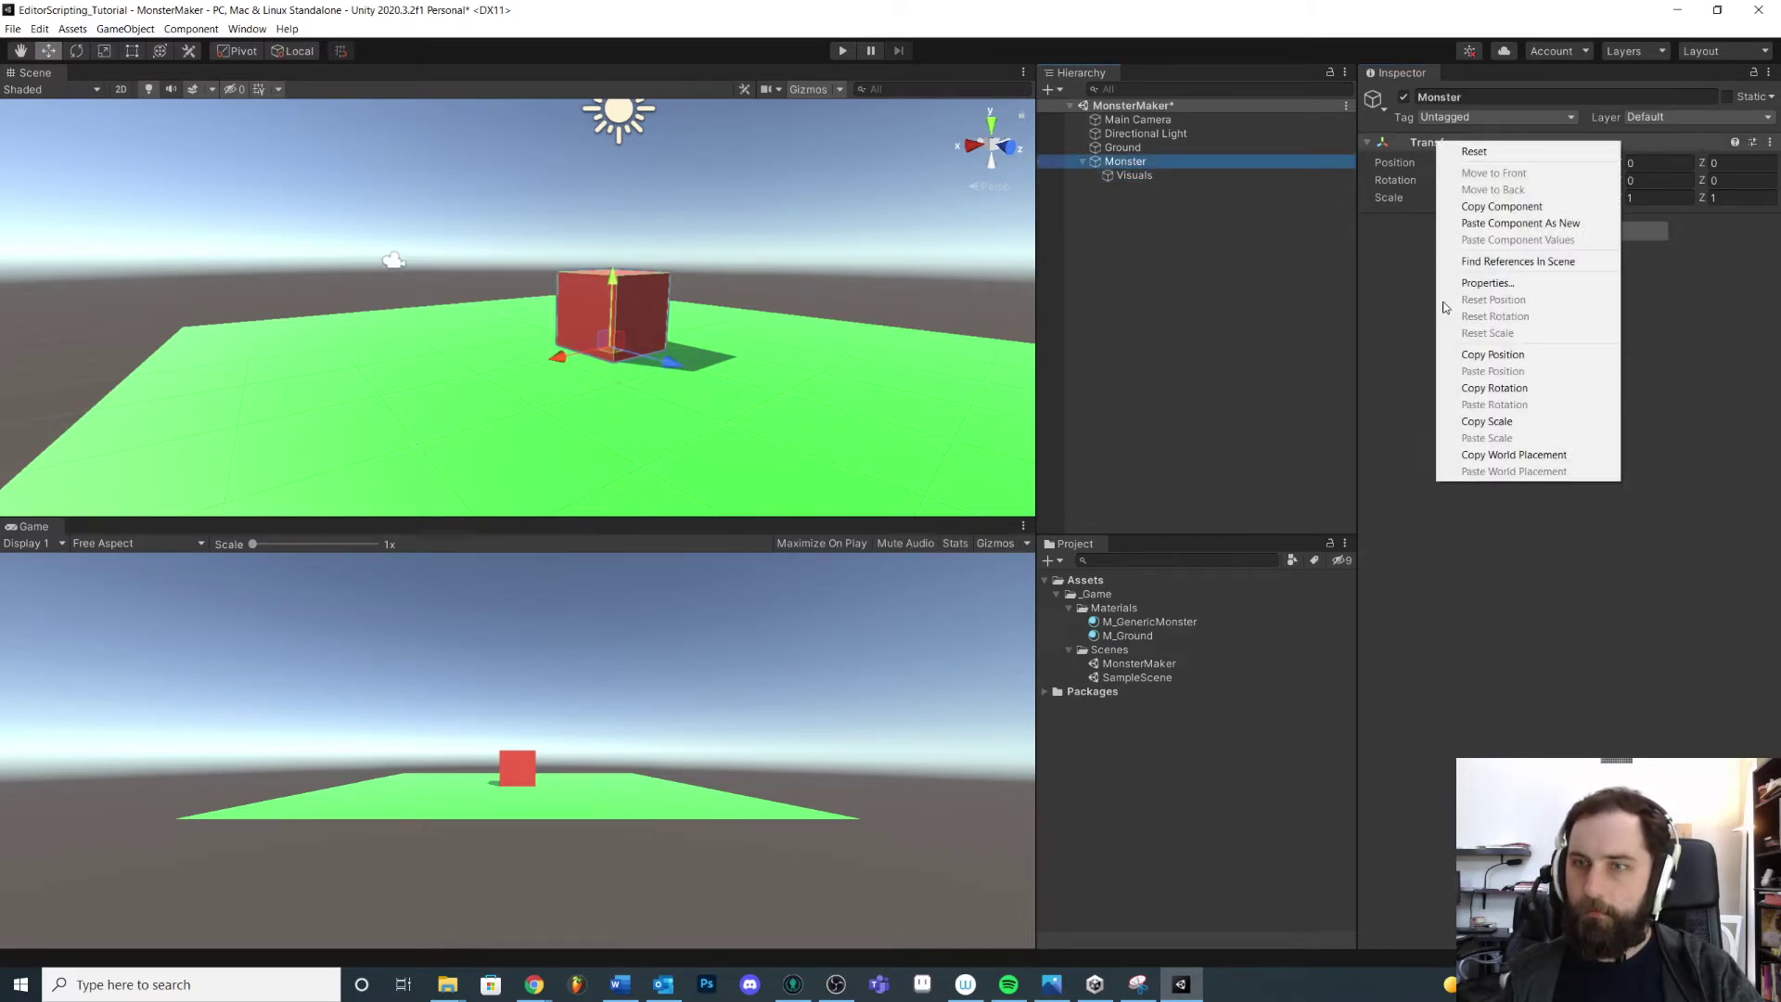
{"action": "left_click", "coordinate": [1507, 223]}
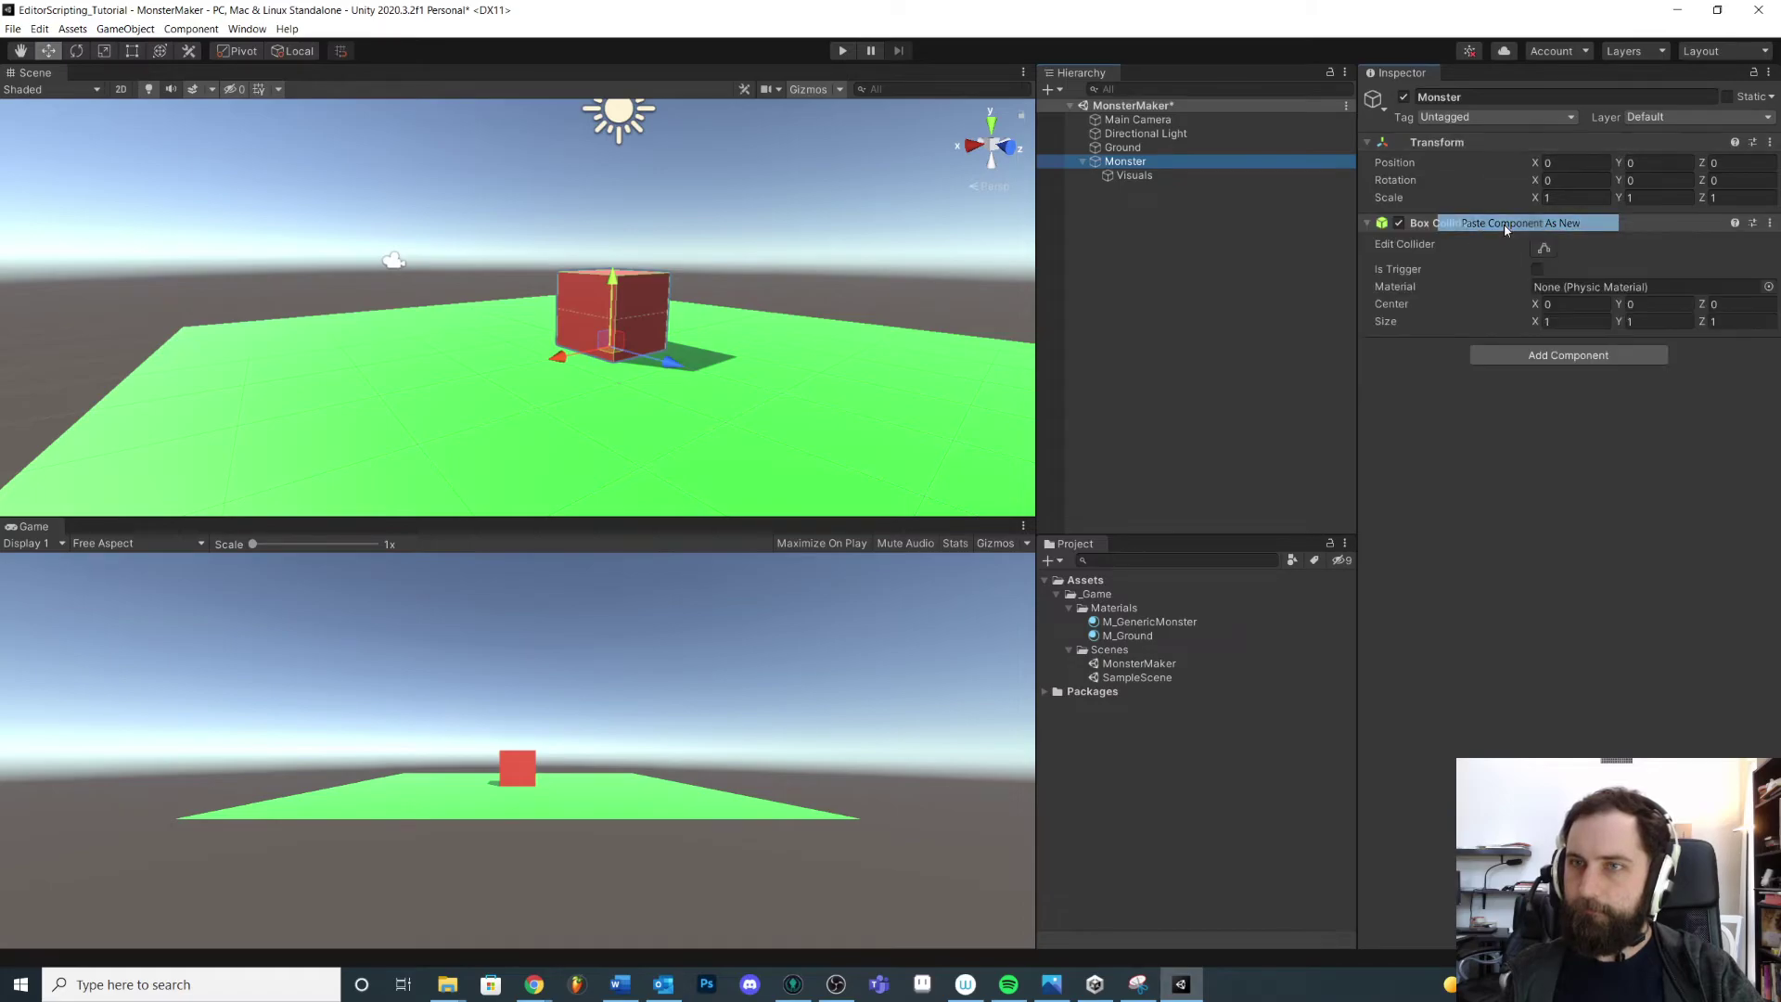
Step: Remove the original Box Collider component from the Visuals object
{"action": "left_click", "coordinate": [1186, 192]}
{"action": "left_click", "coordinate": [1175, 180]}
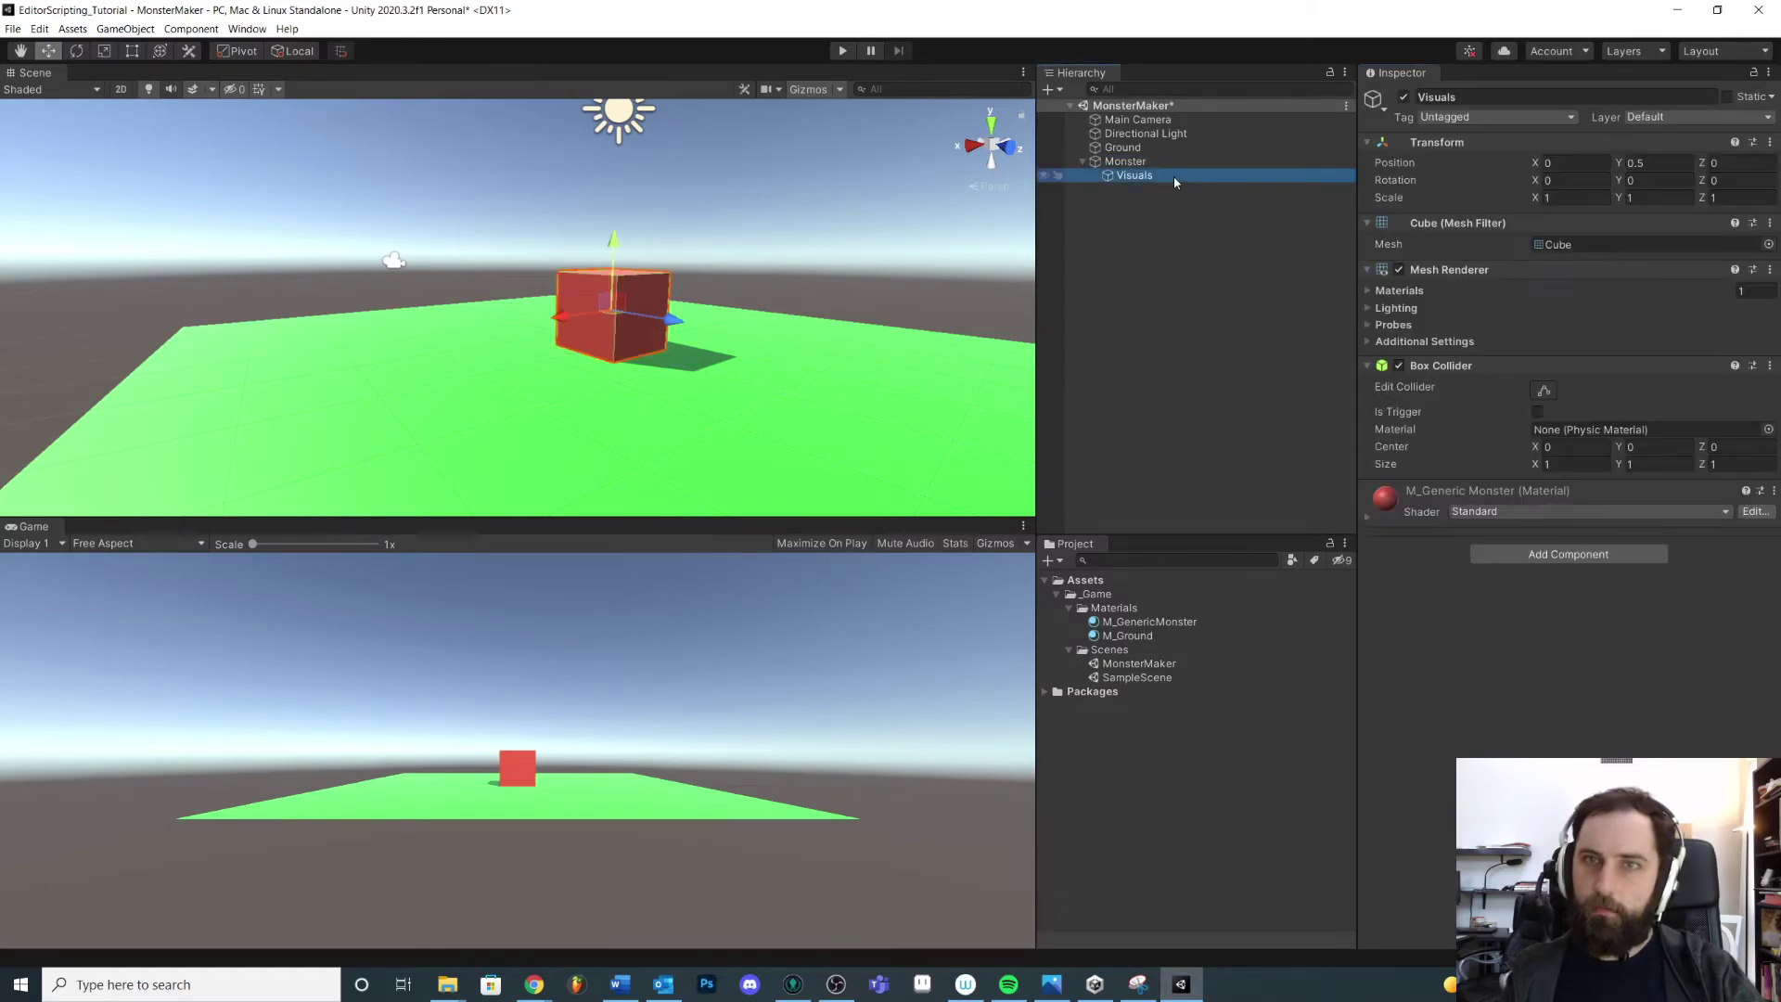
{"action": "right_click", "coordinate": [1491, 366]}
{"action": "left_click", "coordinate": [1574, 430]}
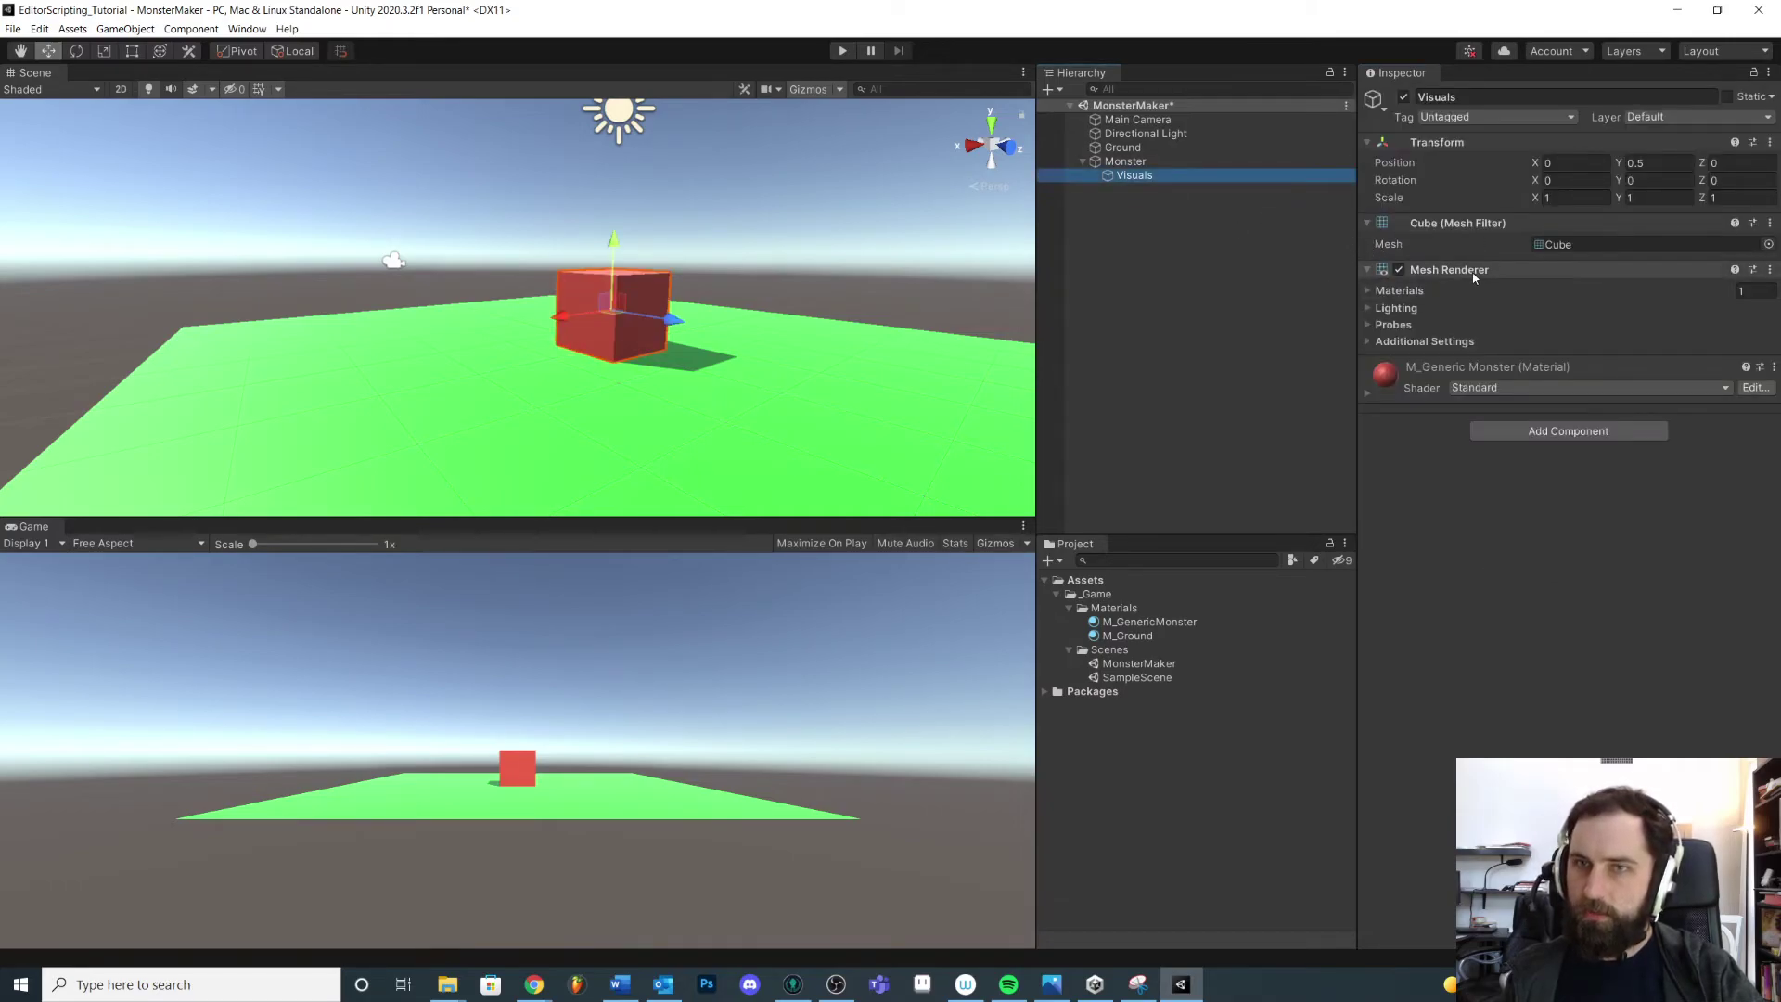
Step: Set the Y center of the Monster parent's Box Collider to 0.5 so it lines up with the Visuals cube
{"action": "left_click", "coordinate": [1129, 163]}
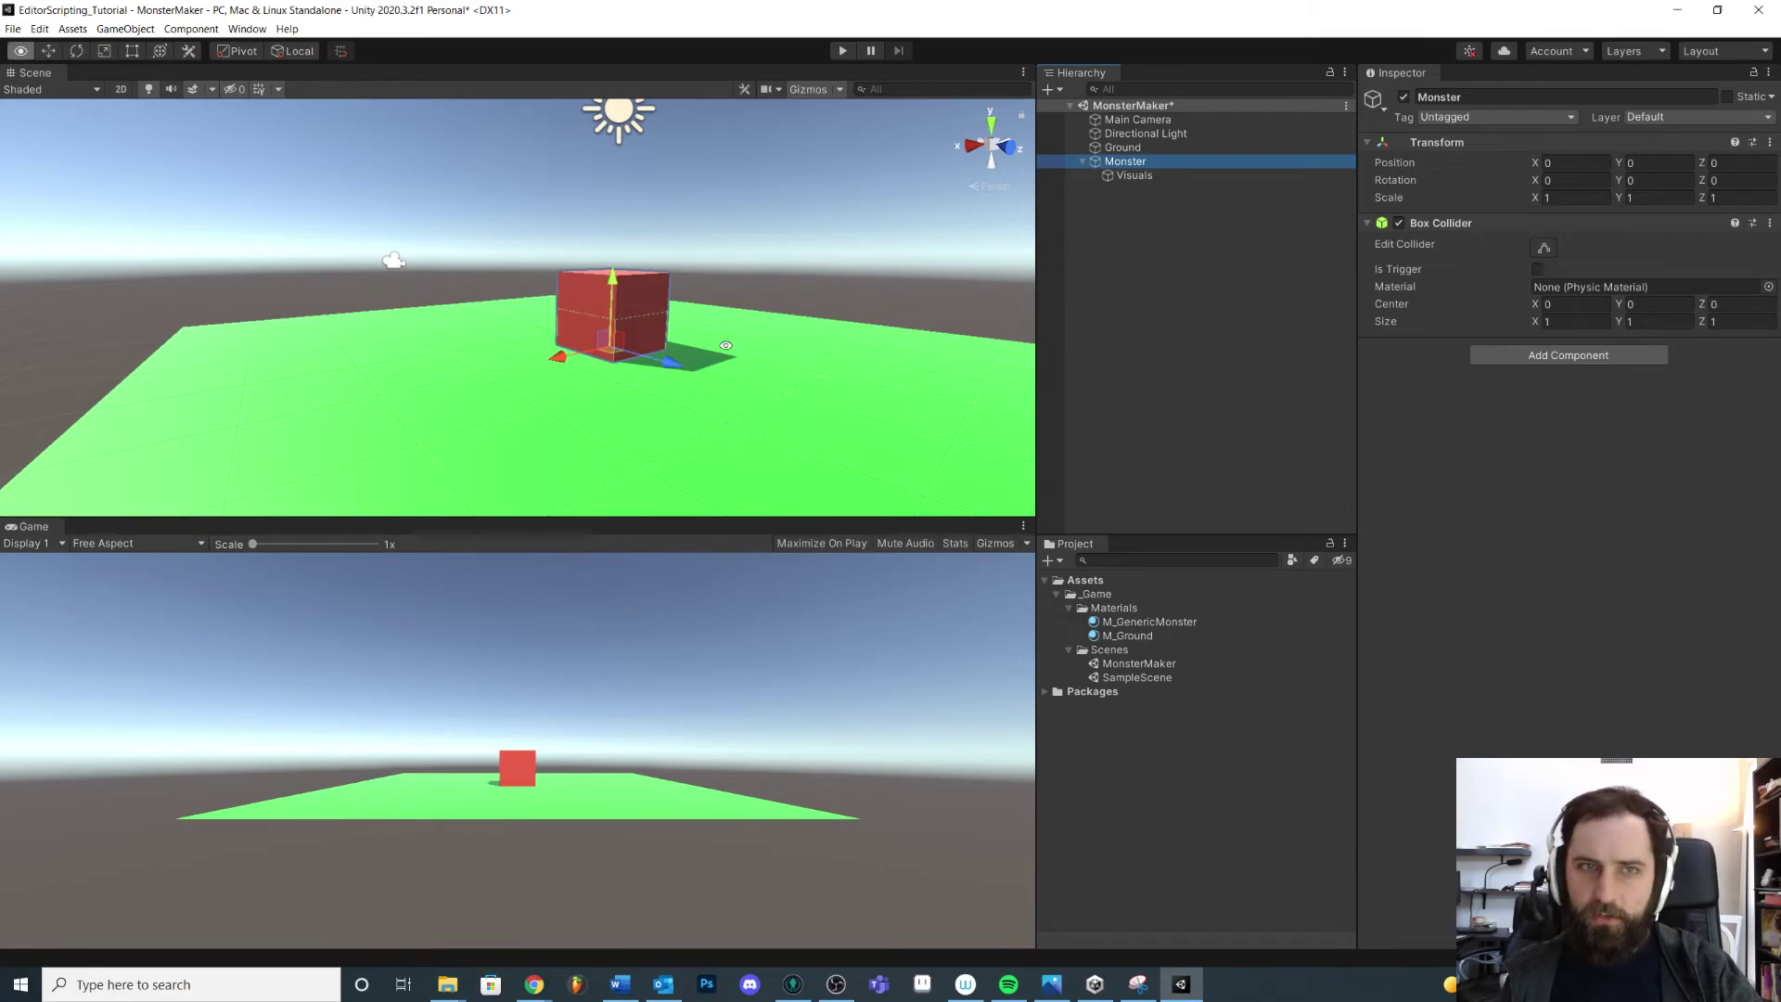
{"action": "left_click_drag", "start_coordinate": [727, 345], "coordinate": [625, 360], "text": "alt"}
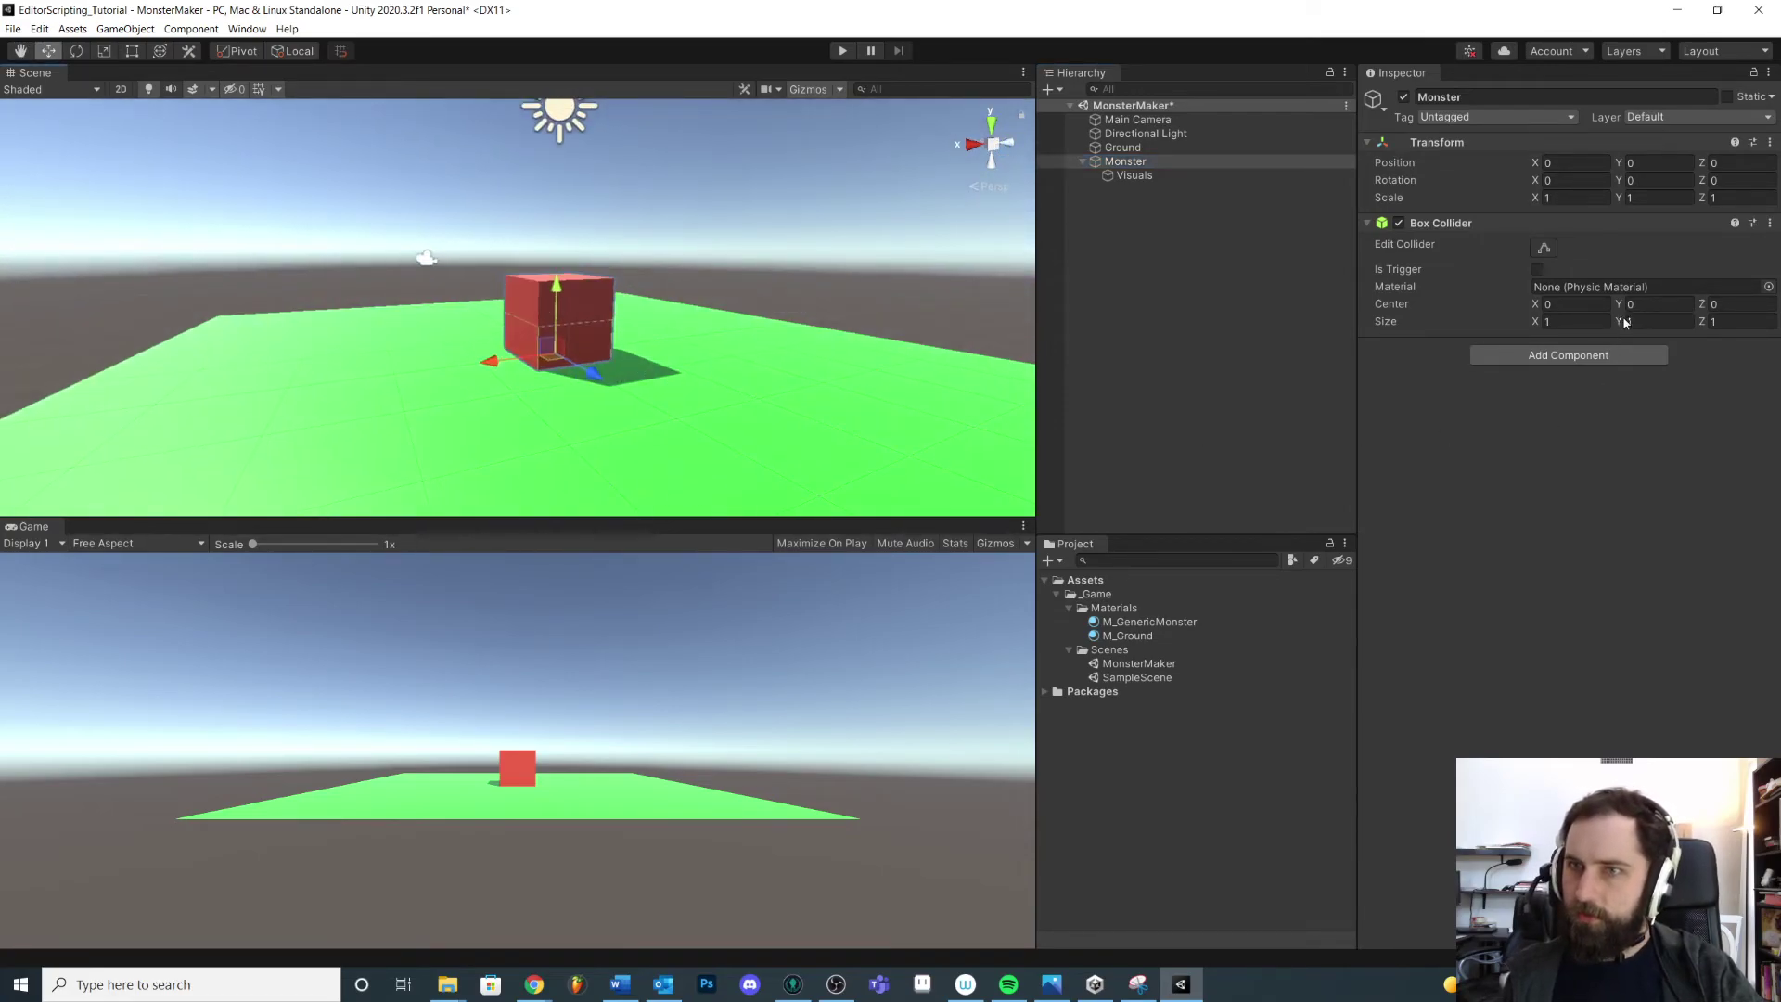
{"action": "left_click", "coordinate": [1665, 304]}
{"action": "type", "text": "0.72"}
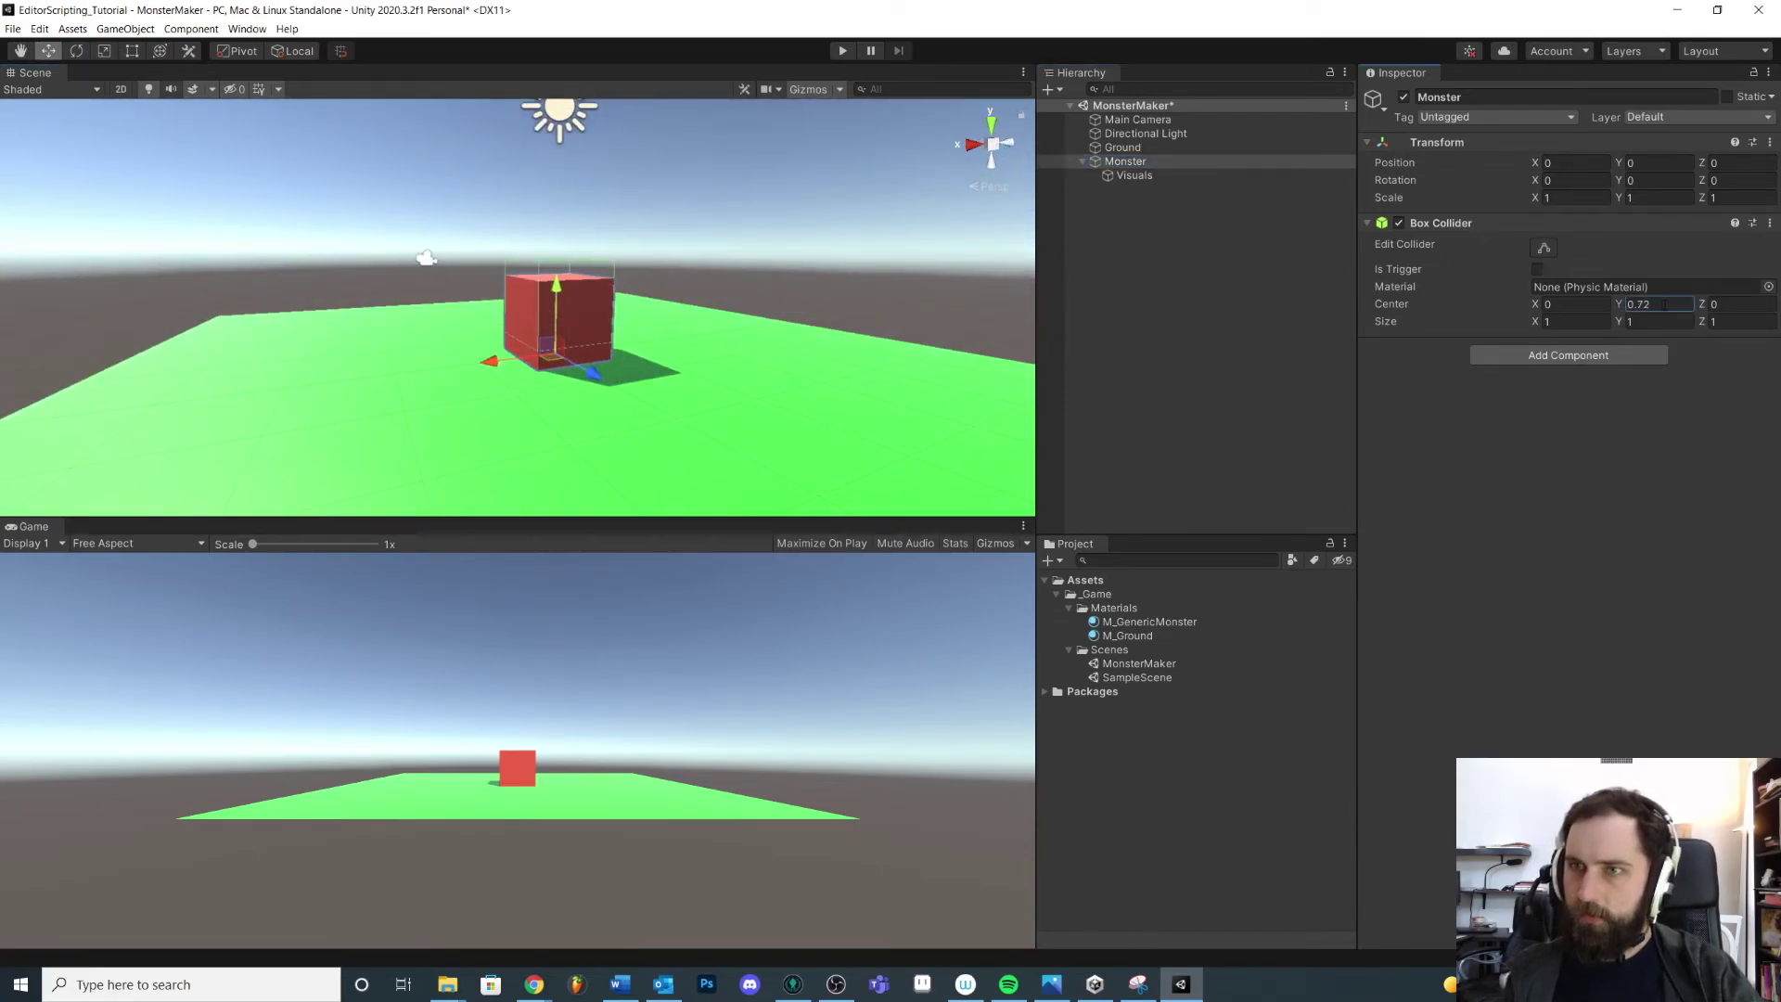
Step: Deactivate the Visuals object, examine the Monster parent's Box Collider outline on its own, and reactivate Visuals
{"action": "double_click", "coordinate": [1159, 175]}
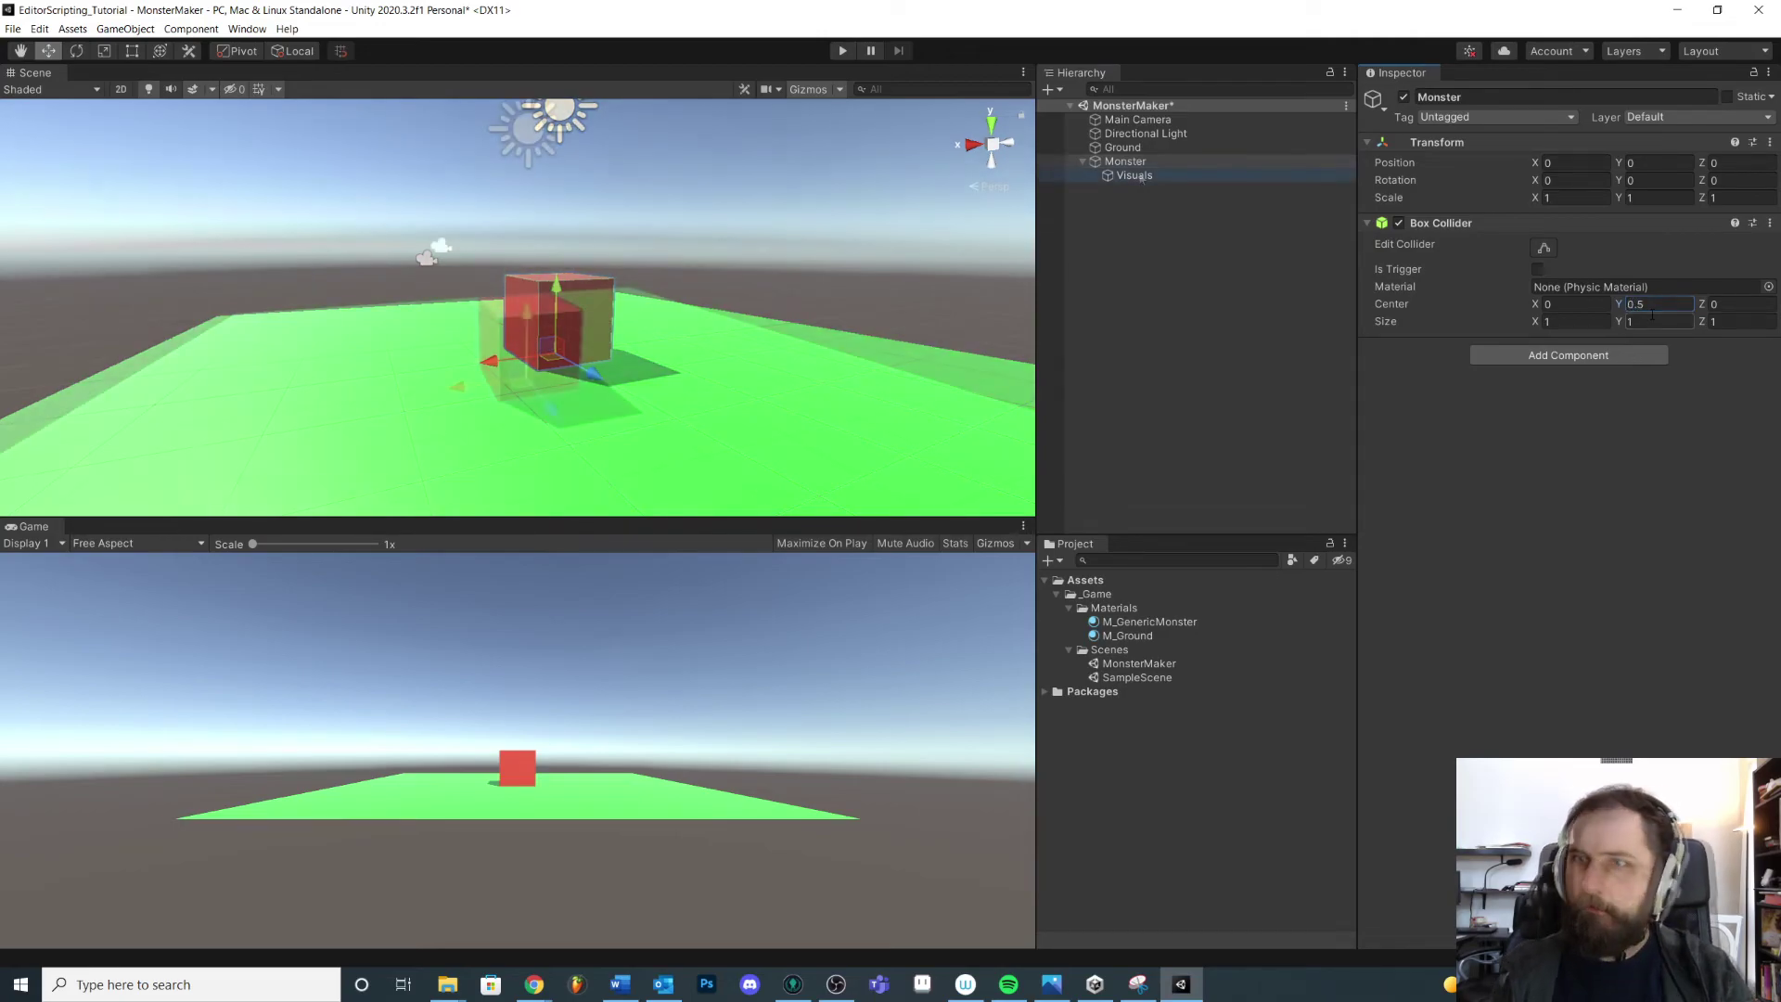
{"action": "left_click", "coordinate": [1404, 96]}
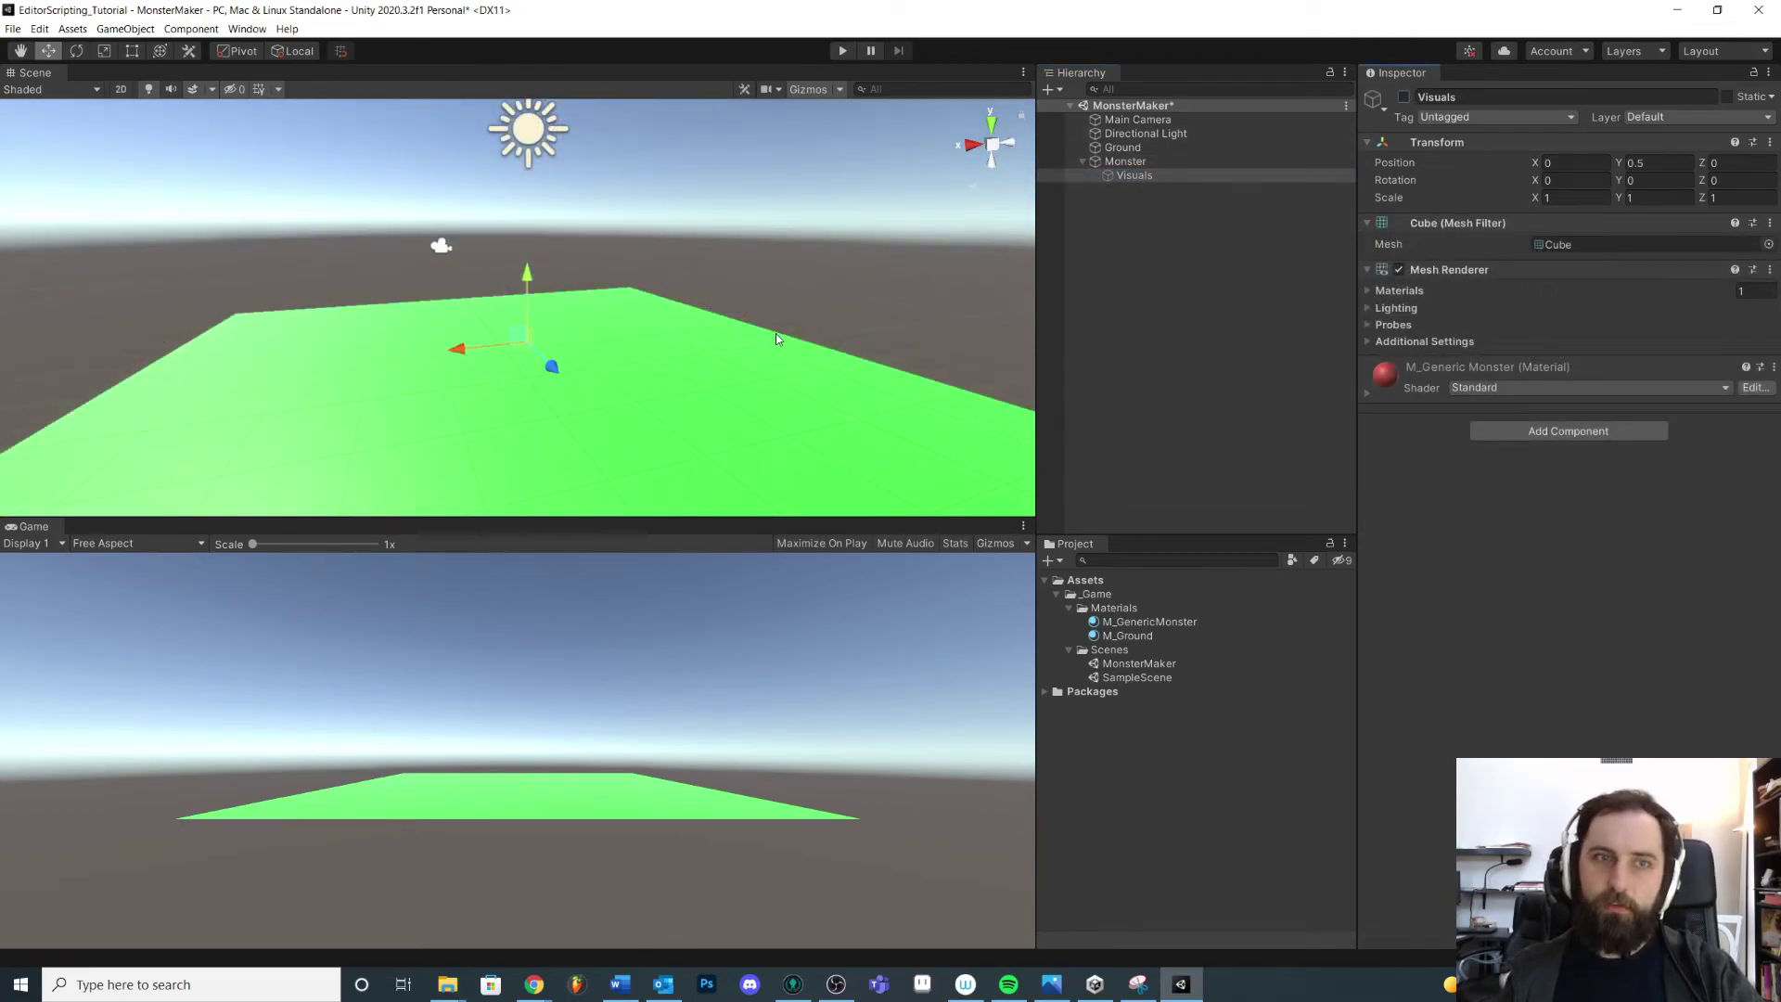
{"action": "double_click", "coordinate": [1124, 162]}
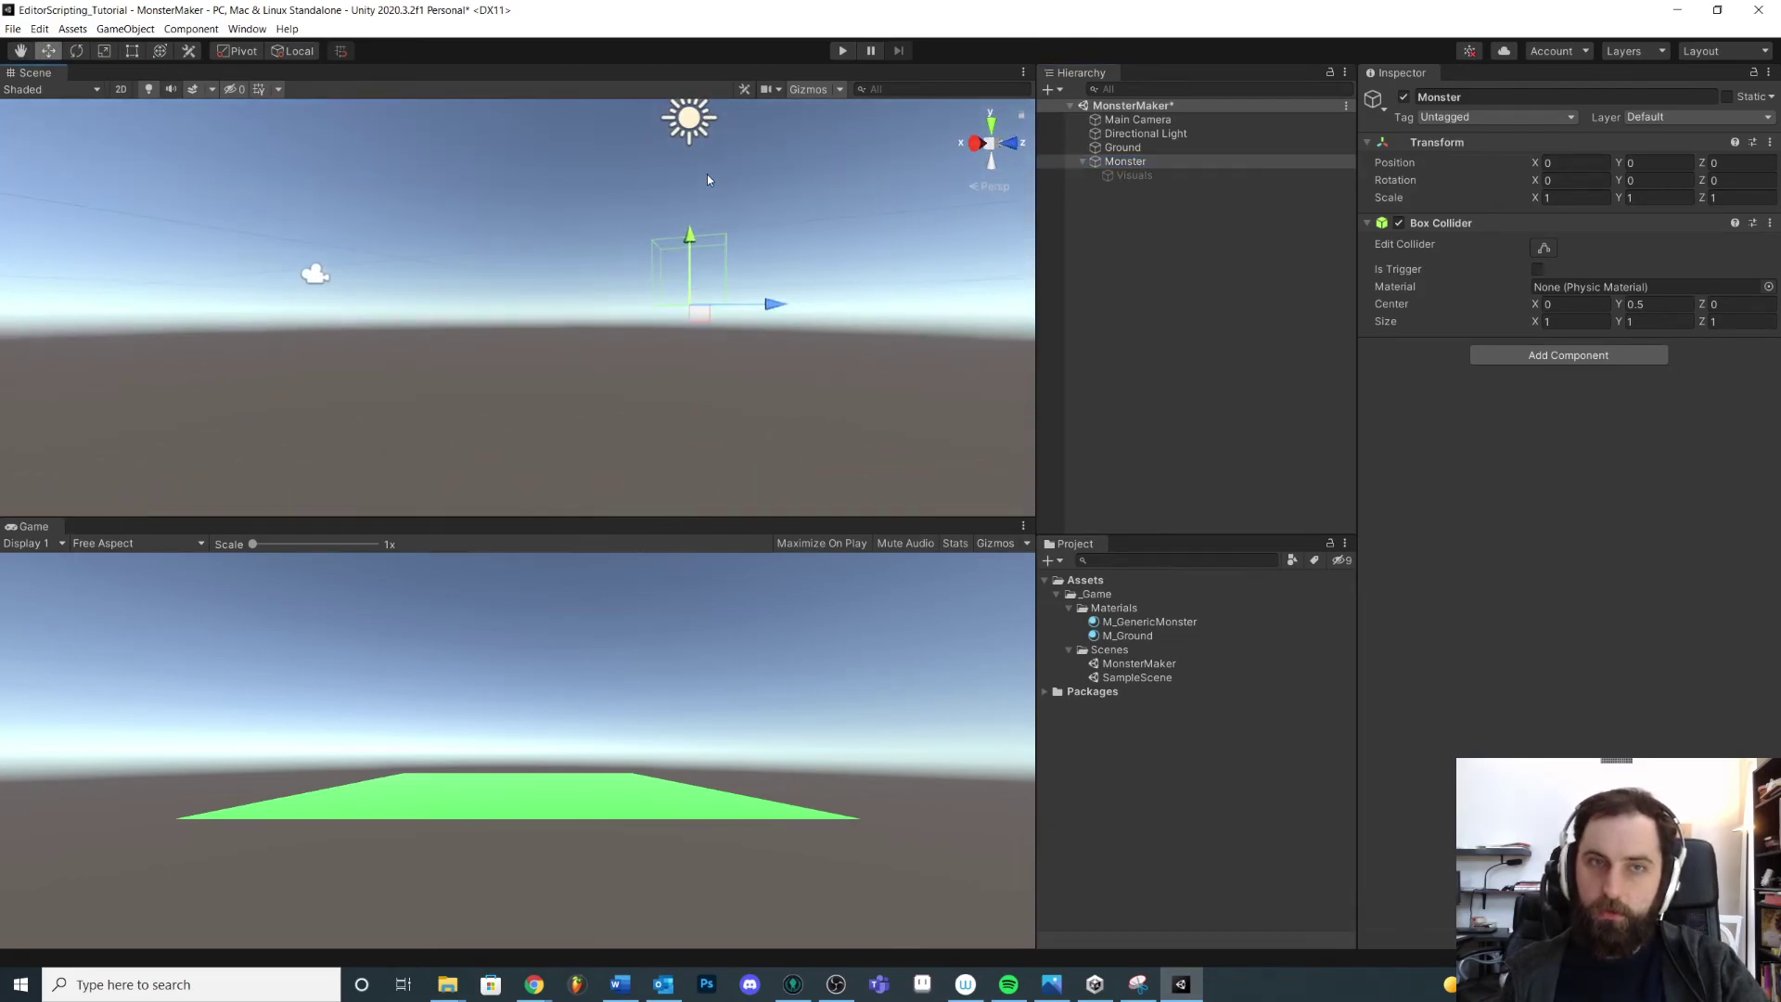
{"action": "left_click", "coordinate": [1131, 177]}
{"action": "left_click", "coordinate": [1121, 164]}
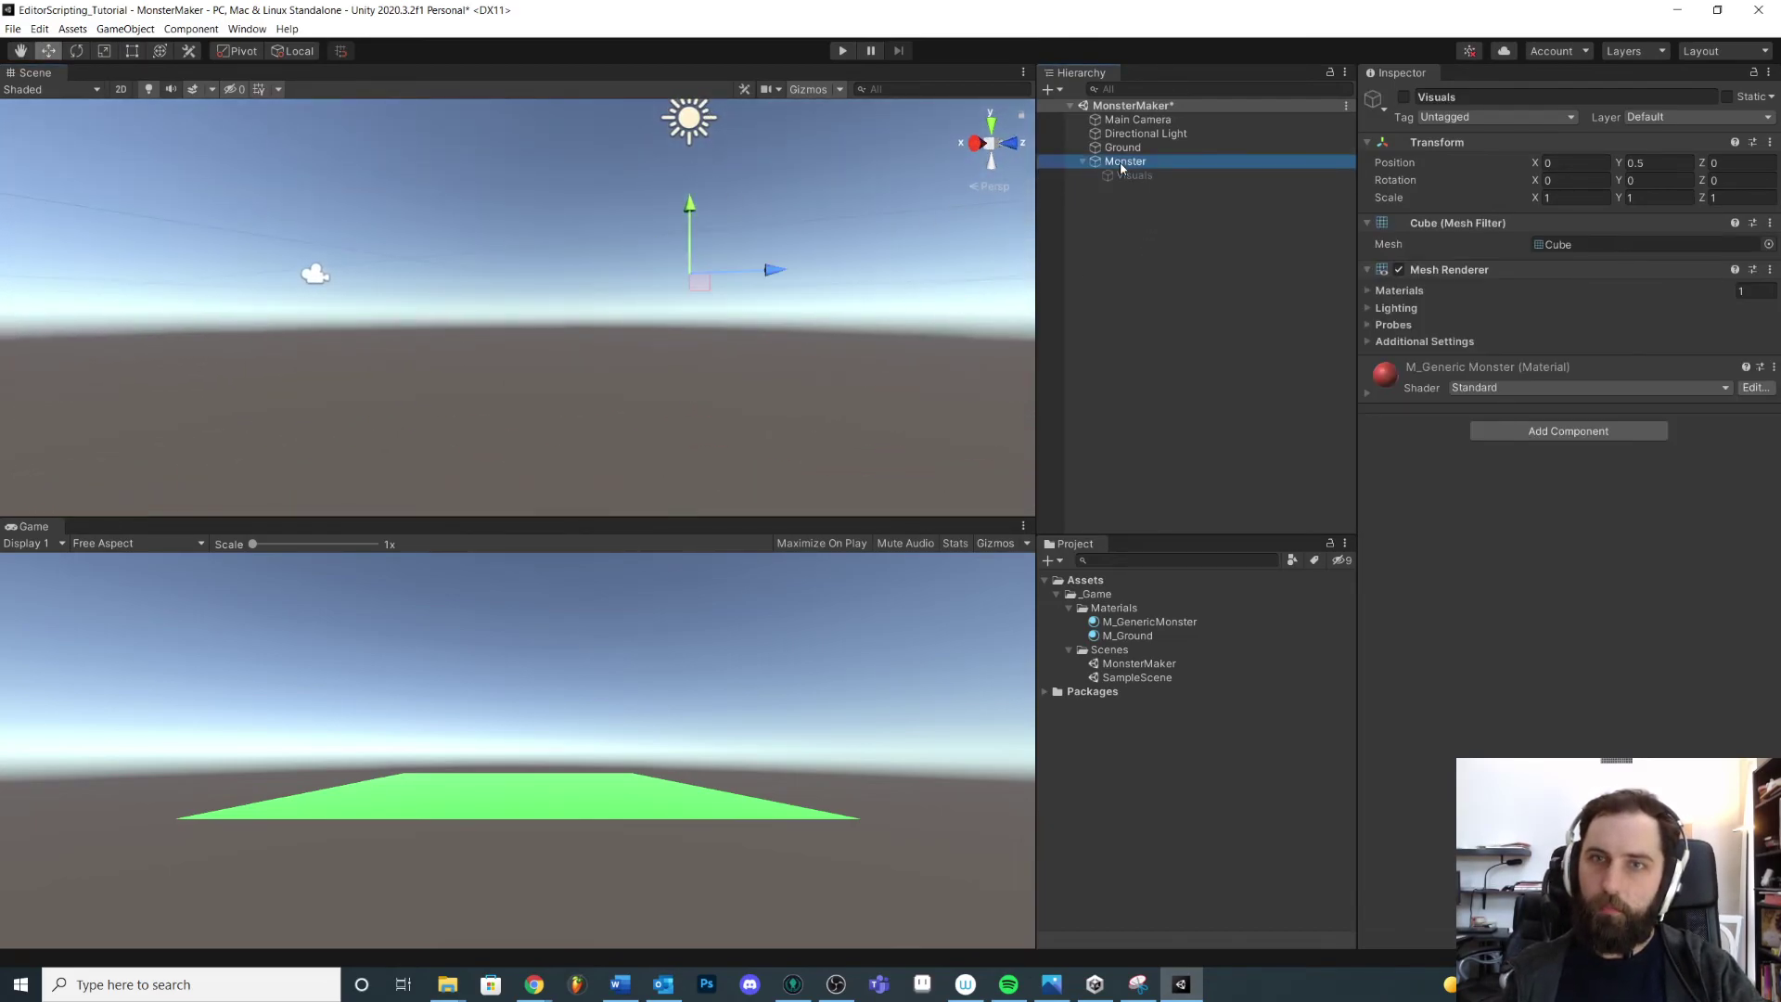
{"action": "left_click_drag", "start_coordinate": [1121, 167], "coordinate": [1122, 169]}
{"action": "left_click", "coordinate": [1134, 176]}
{"action": "left_click", "coordinate": [1404, 96]}
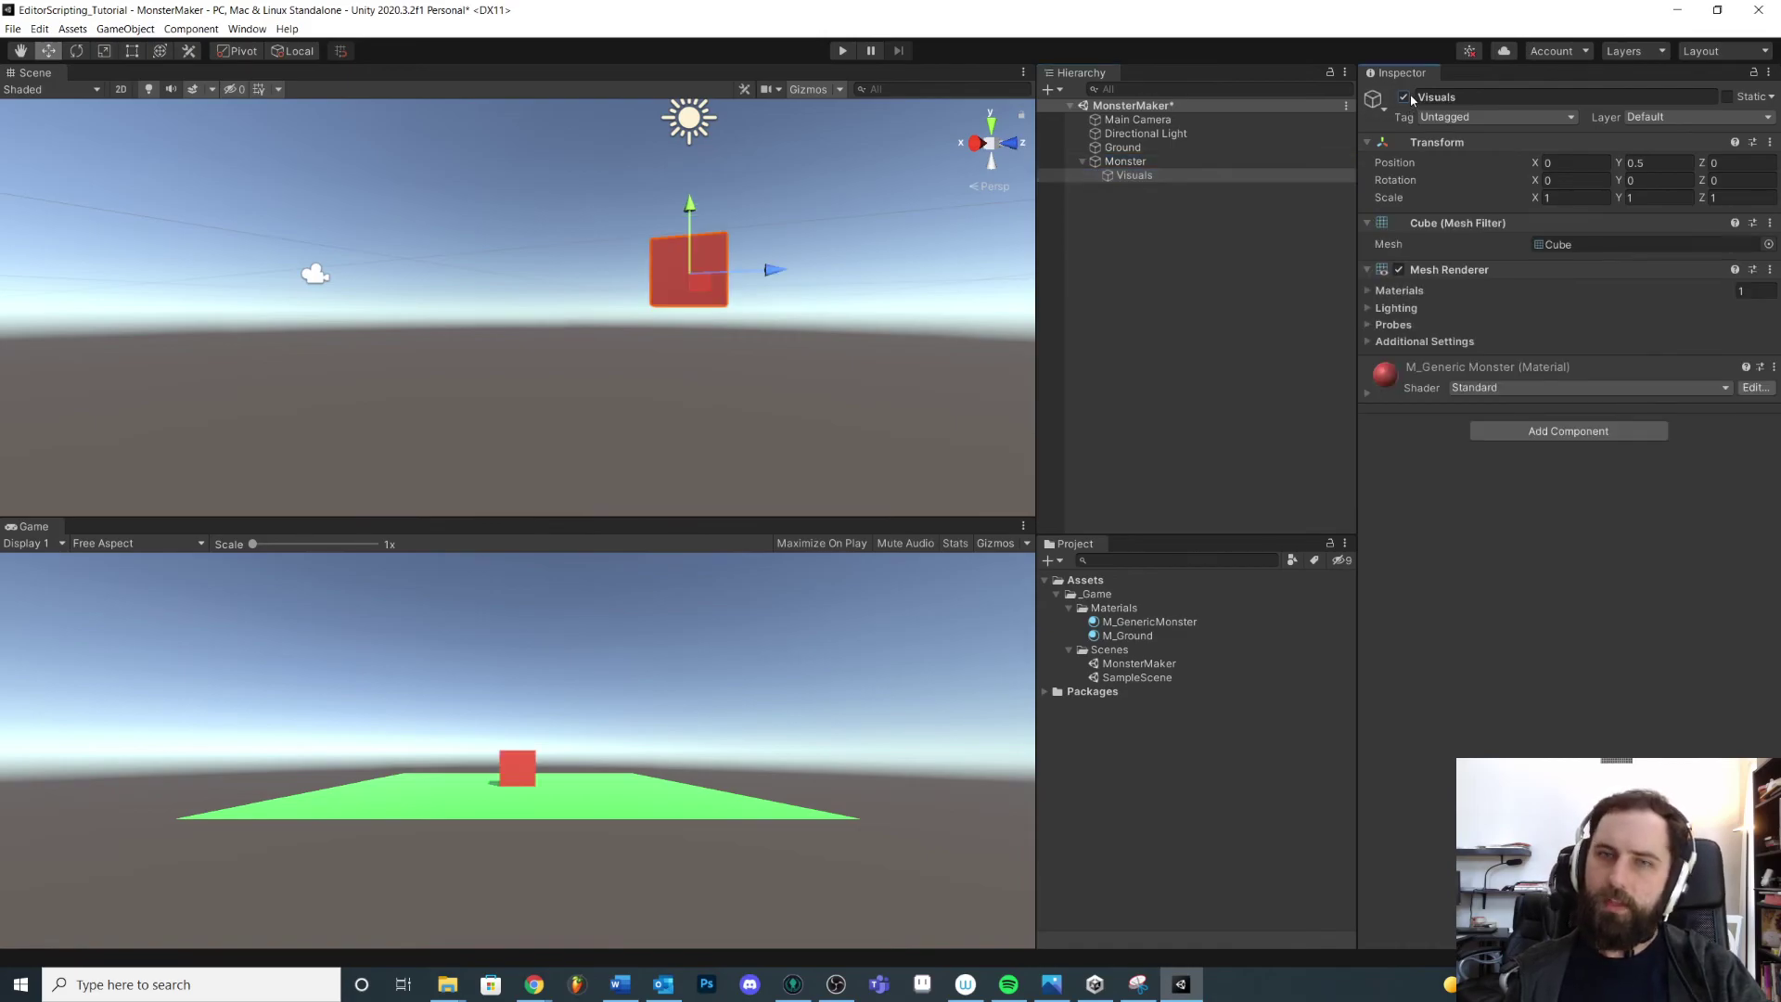
Step: View the red cube and green ground from above and save the MonsterMaker scene
{"action": "left_click_drag", "start_coordinate": [988, 193], "coordinate": [634, 323], "text": "alt"}
{"action": "right_click_drag", "start_coordinate": [634, 322], "coordinate": [594, 320], "text": "alt"}
{"action": "key", "text": "ctrl+s"}
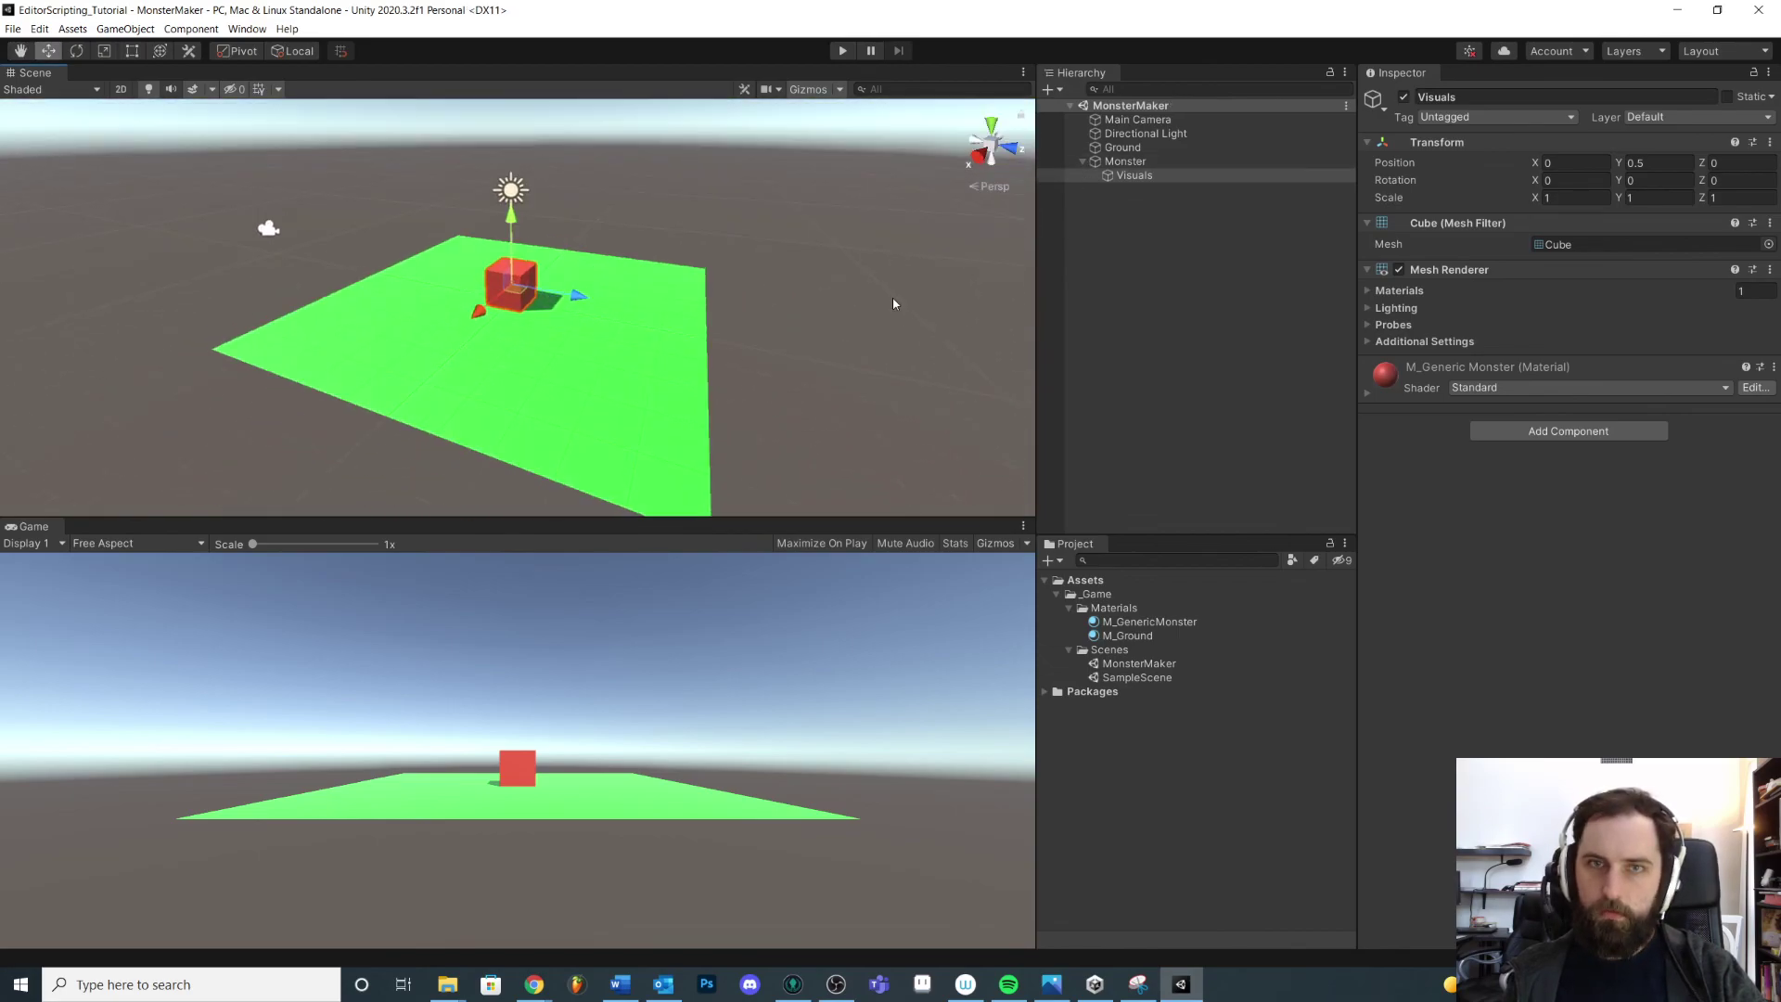